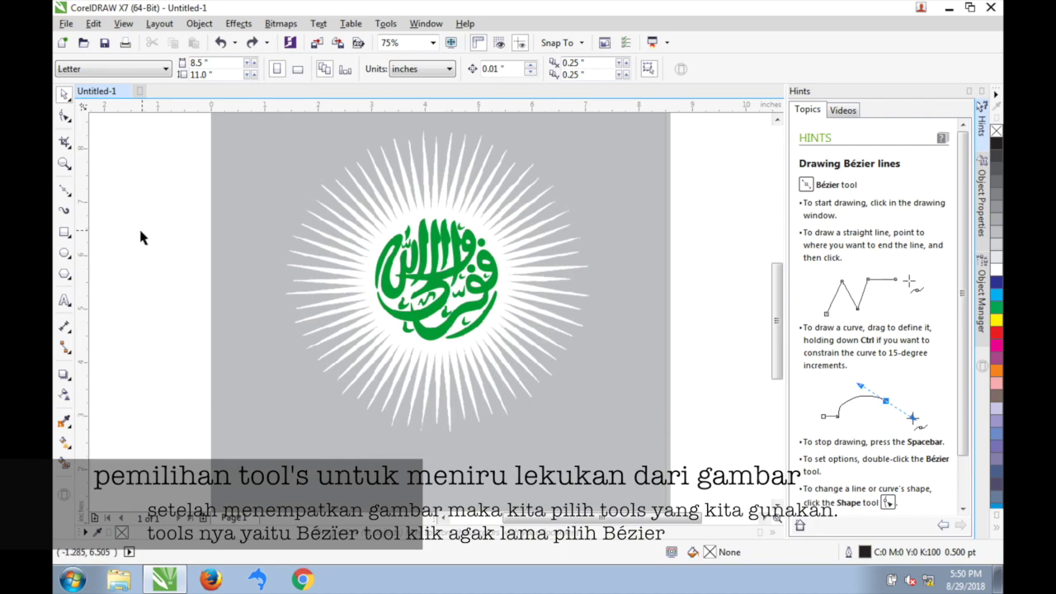
# - Activate the Bézier tool for tracing the green calligraphy in the emblem image
pyautogui.click(64, 190)
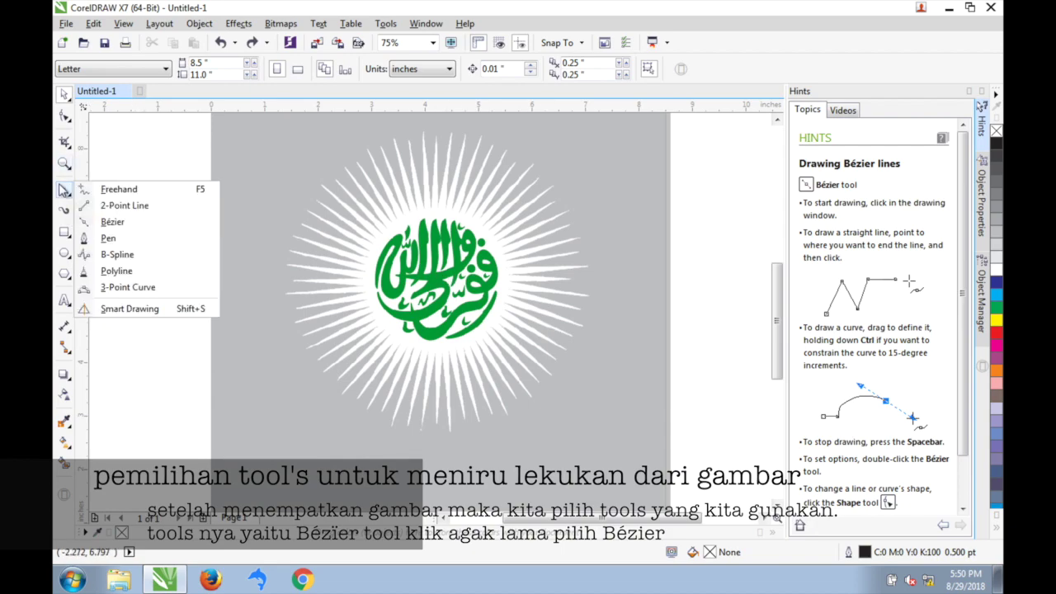
pyautogui.click(112, 221)
pyautogui.scroll(5, 504, 277)
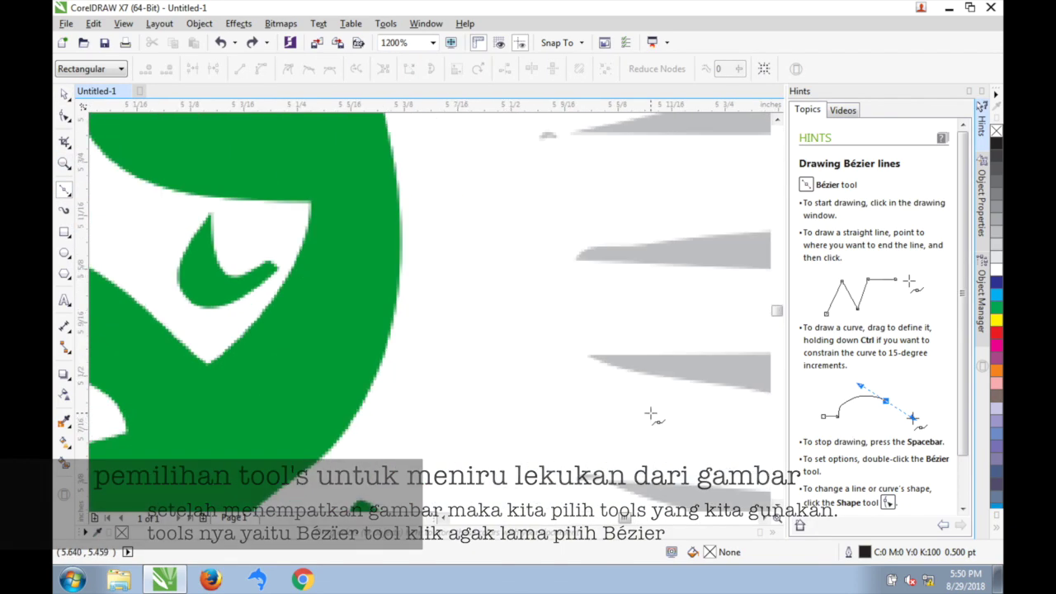
pyautogui.scroll(-2, 399, 362)
pyautogui.moveTo(625, 517); pyautogui.dragTo(603, 517)
pyautogui.moveTo(778, 310); pyautogui.dragTo(779, 322)
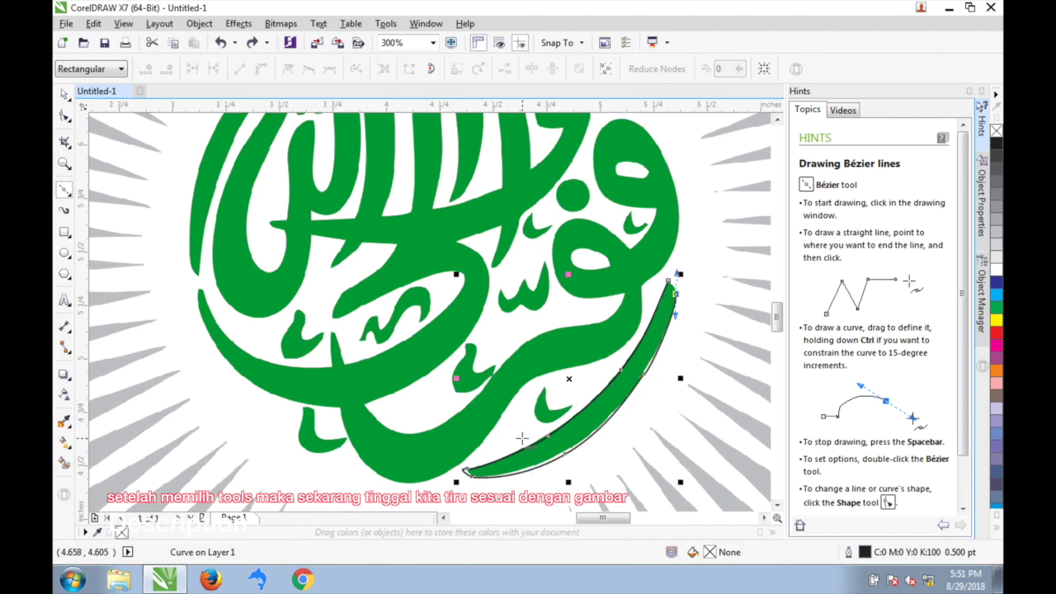
# - Trace the calligraphy's upper-right loop and its outer edge down along the sweeping lower stroke with Bézier curves
pyautogui.moveTo(627, 213); pyautogui.dragTo(590, 177)
pyautogui.moveTo(614, 120); pyautogui.dragTo(652, 124)
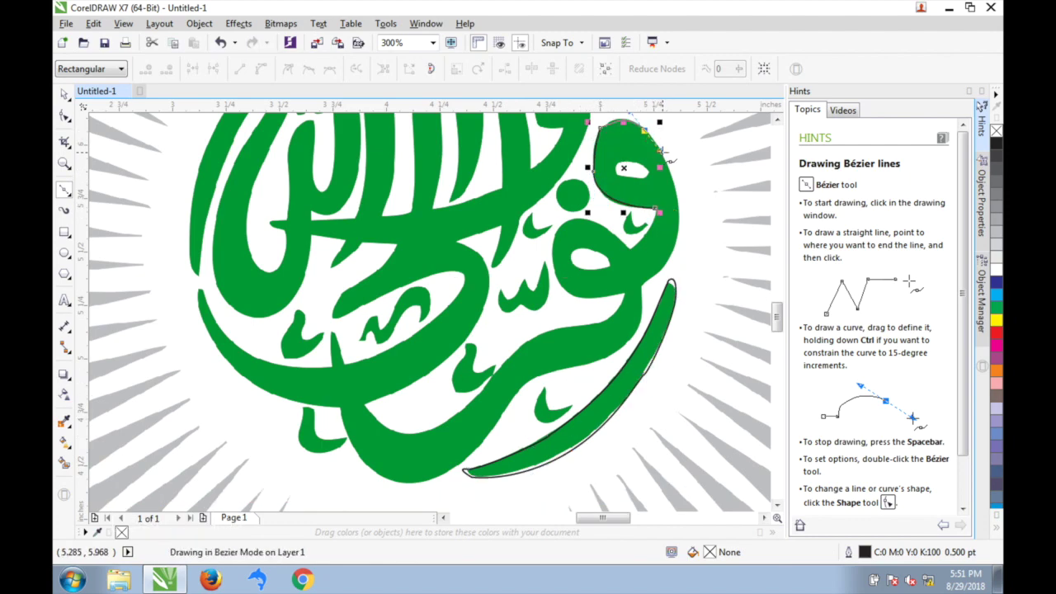
pyautogui.moveTo(673, 181); pyautogui.dragTo(678, 215)
pyautogui.moveTo(637, 303); pyautogui.dragTo(652, 276)
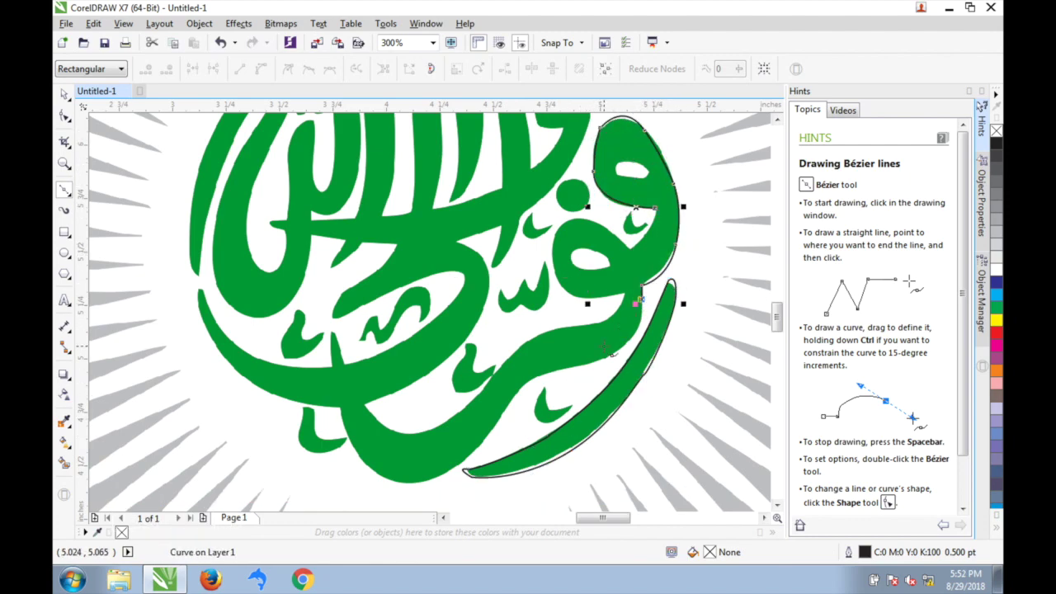
pyautogui.moveTo(609, 356); pyautogui.dragTo(587, 371)
pyautogui.scroll(4, 615, 363)
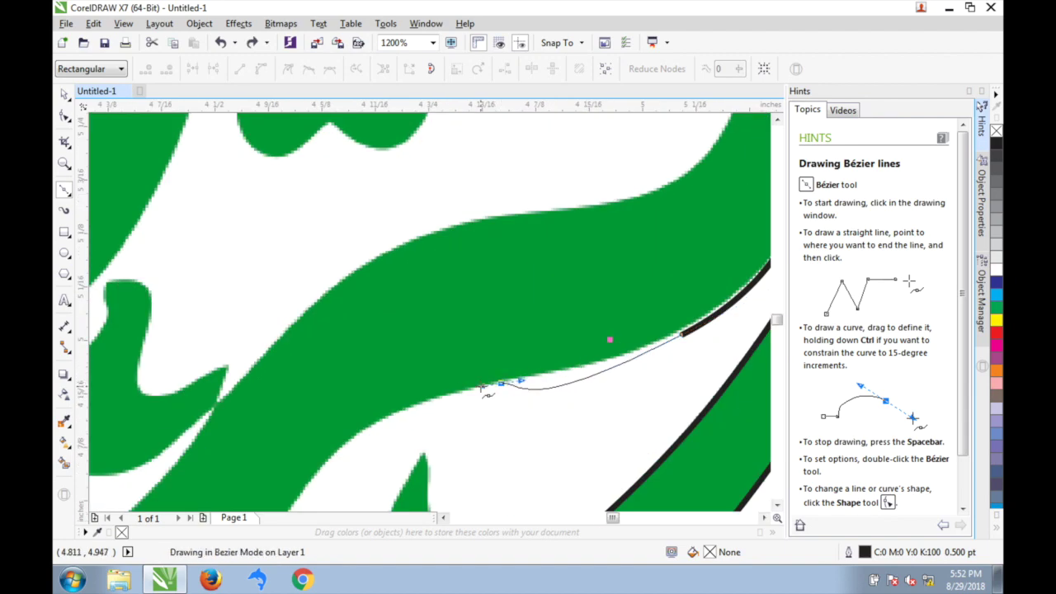
pyautogui.scroll(-4, 392, 423)
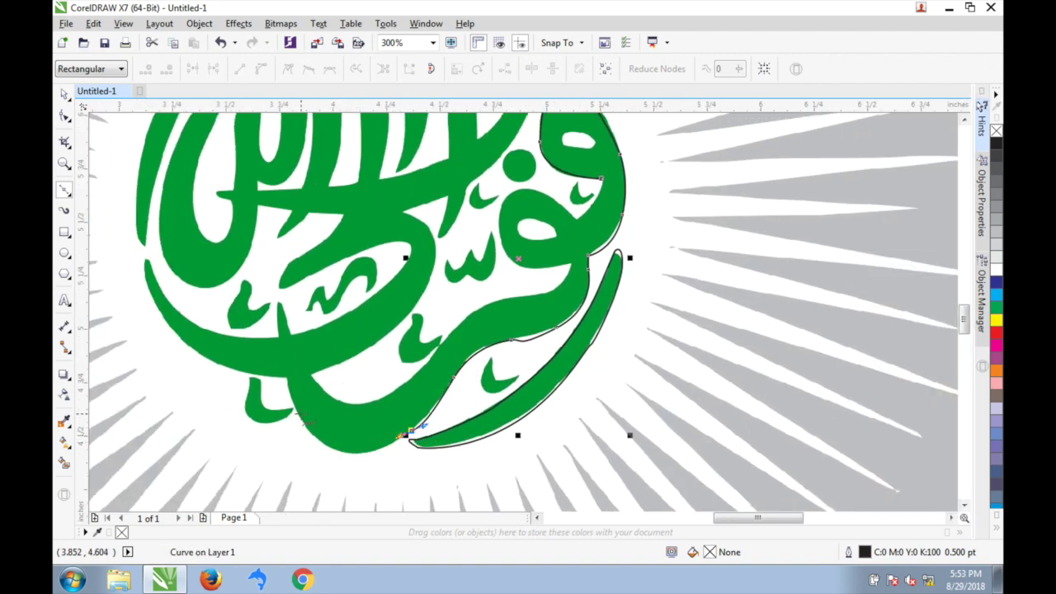
# - Continue the outline around the bottom bowl and up the lower-left outer edge to the tip of the long crescent stroke
pyautogui.click(412, 431)
pyautogui.click(379, 452)
pyautogui.click(307, 435)
pyautogui.click(286, 379)
pyautogui.click(191, 352)
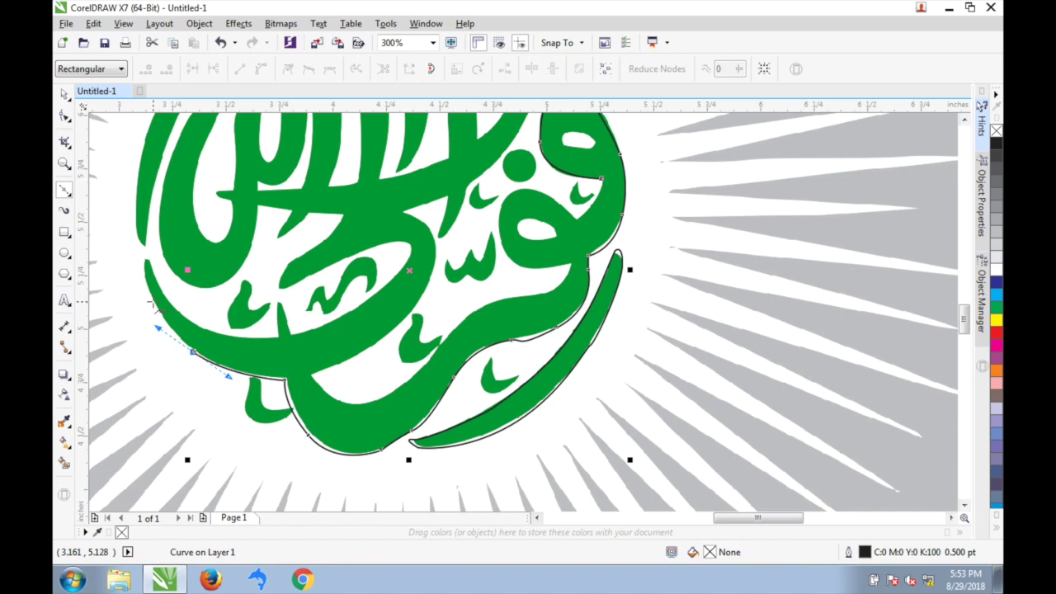
pyautogui.click(153, 299)
pyautogui.click(145, 257)
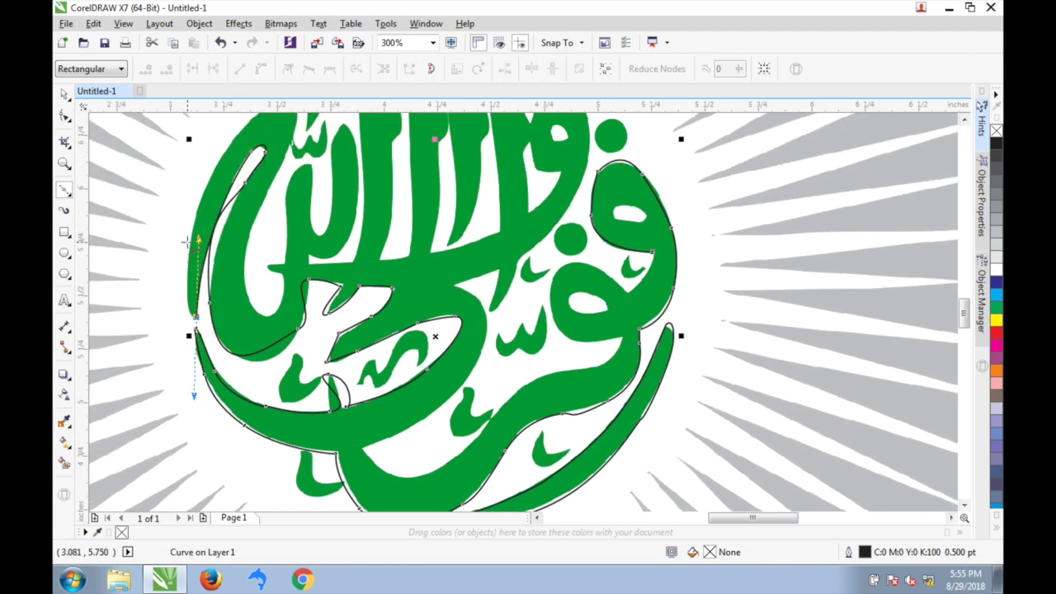
# - Continue the main outline through the letters on the calligraphy's left side and around the first tall vertical strokes
pyautogui.click(261, 176)
pyautogui.moveTo(244, 330); pyautogui.dragTo(247, 363)
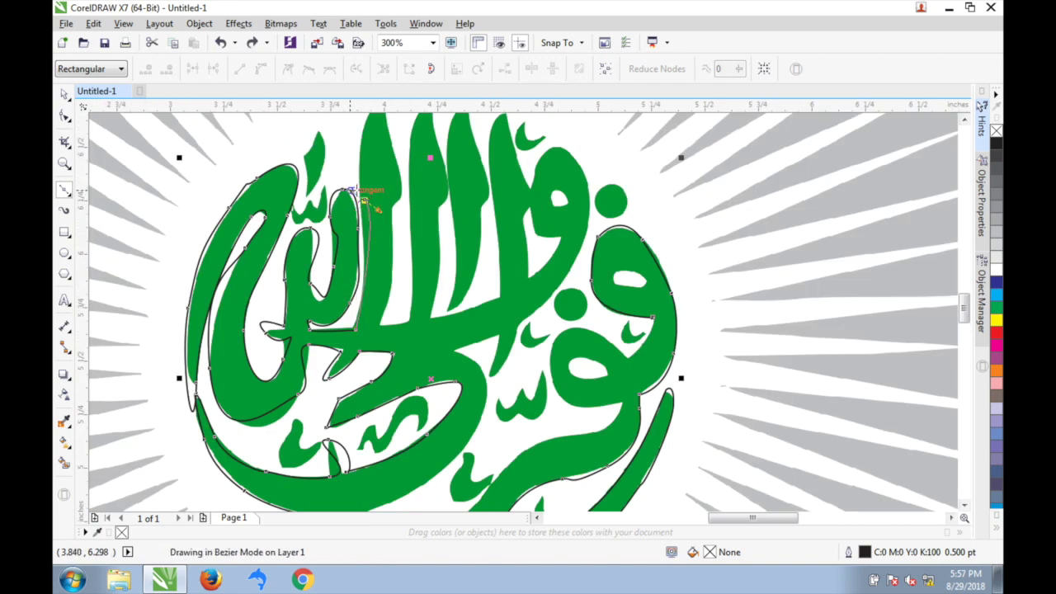
pyautogui.scroll(2, 365, 200)
pyautogui.moveTo(383, 193); pyautogui.dragTo(454, 187)
pyautogui.click(411, 421)
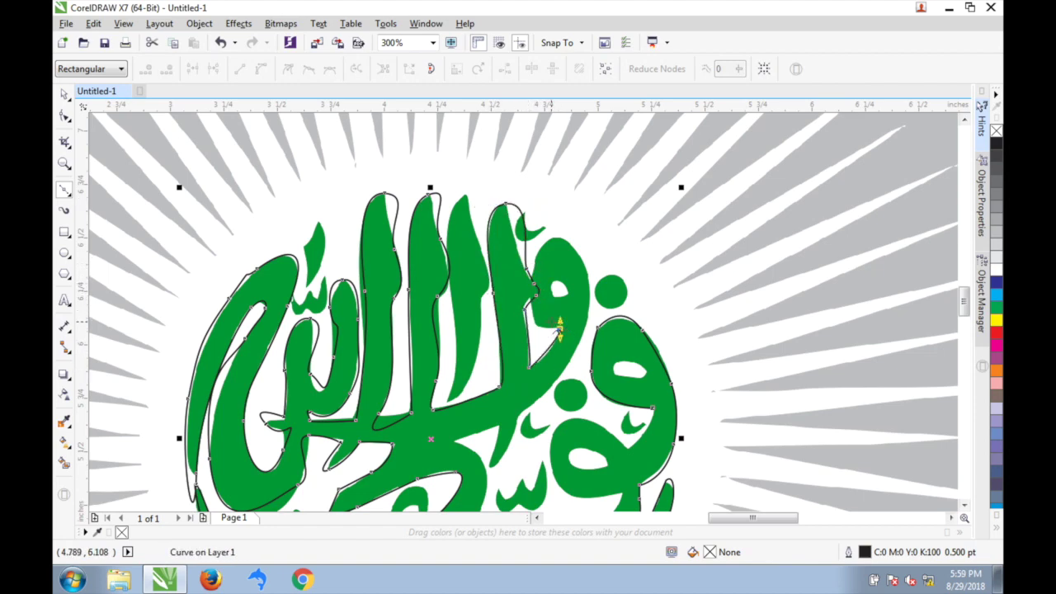
# - Trace the looped letter beside the tall strokes, the tail below it and the lower round loop, closing the main outline
pyautogui.moveTo(582, 254); pyautogui.dragTo(602, 293)
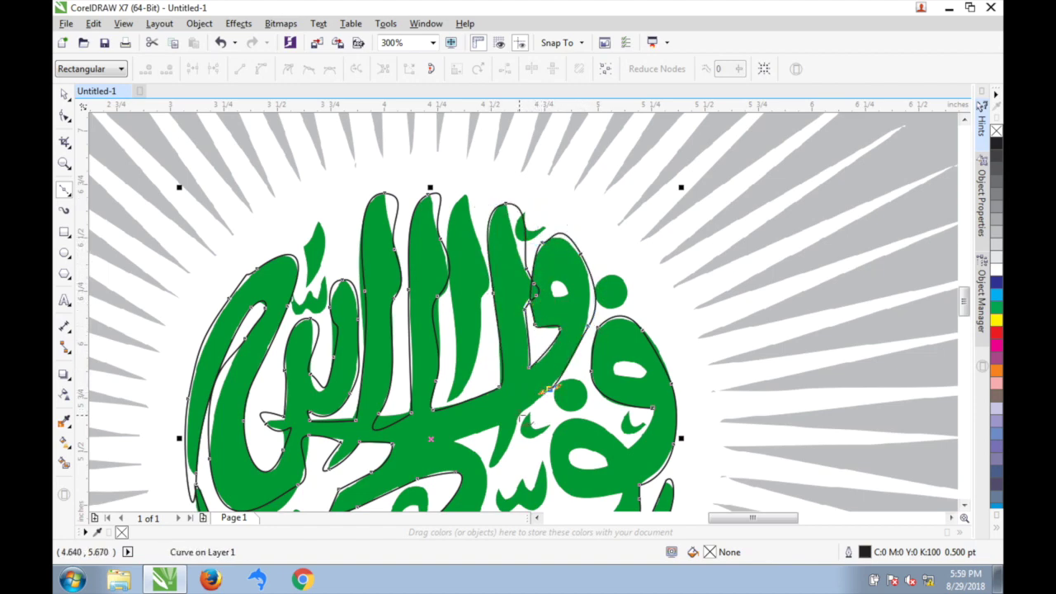
pyautogui.moveTo(540, 391); pyautogui.dragTo(495, 470)
pyautogui.scroll(-5, 487, 462)
pyautogui.moveTo(480, 338); pyautogui.dragTo(450, 405)
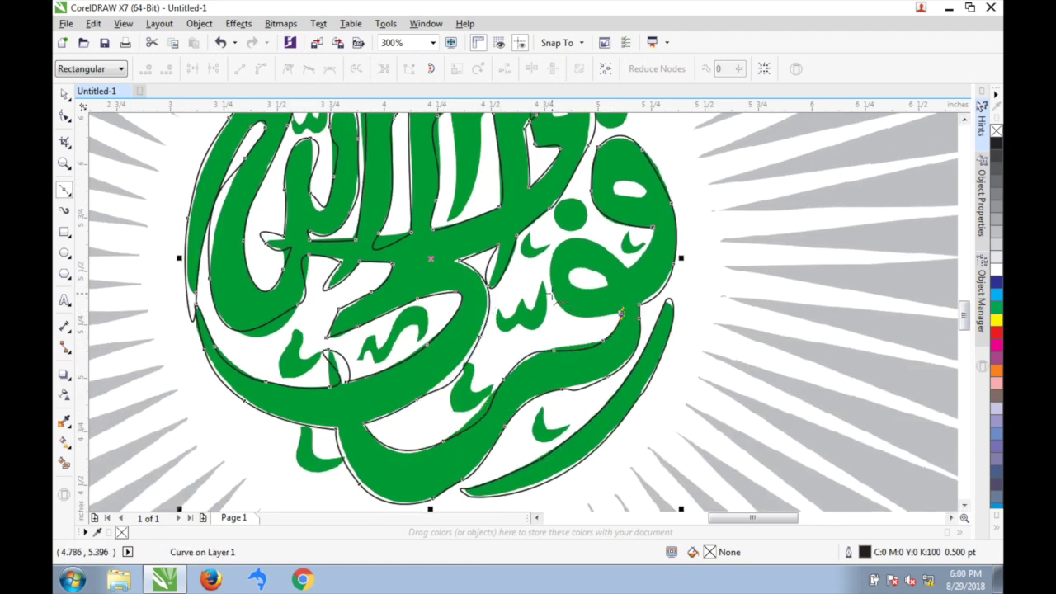
pyautogui.moveTo(552, 296); pyautogui.dragTo(564, 335)
pyautogui.click(647, 239)
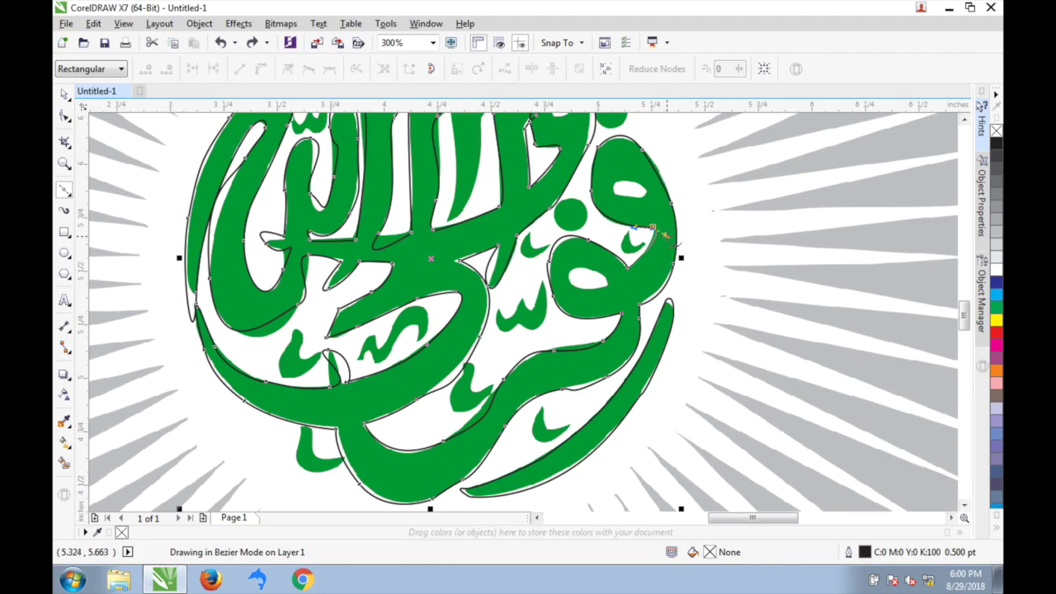
pyautogui.press('space')
pyautogui.click(690, 278)
pyautogui.scroll(-5, 690, 278)
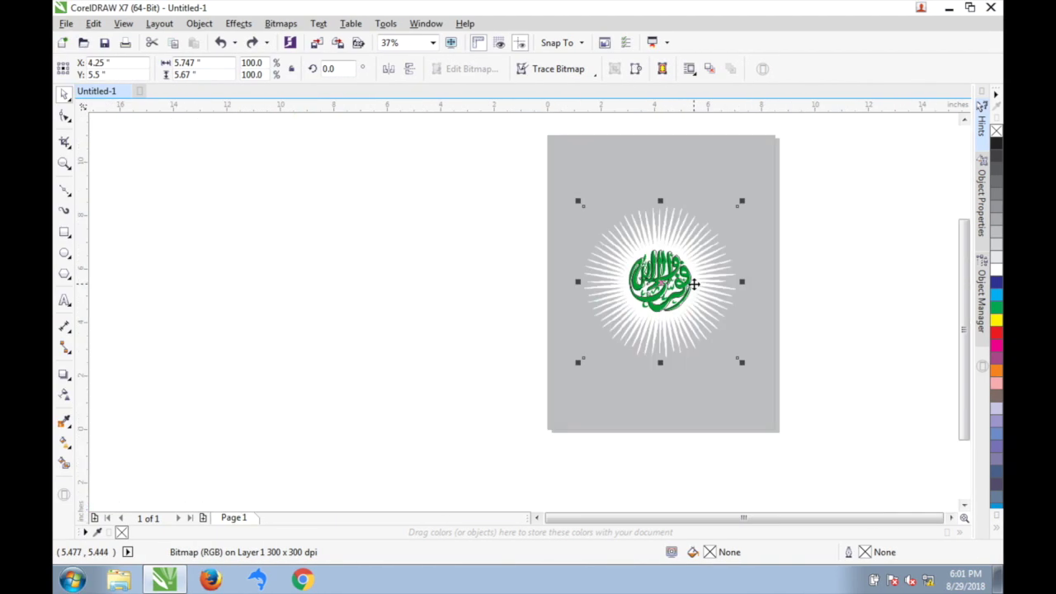
pyautogui.scroll(5, 693, 282)
pyautogui.press('space')
# - Trace the small hook-shaped mark in the lower-left part of the calligraphy as a closed Bézier curve
pyautogui.click(293, 329)
pyautogui.scroll(2, 307, 360)
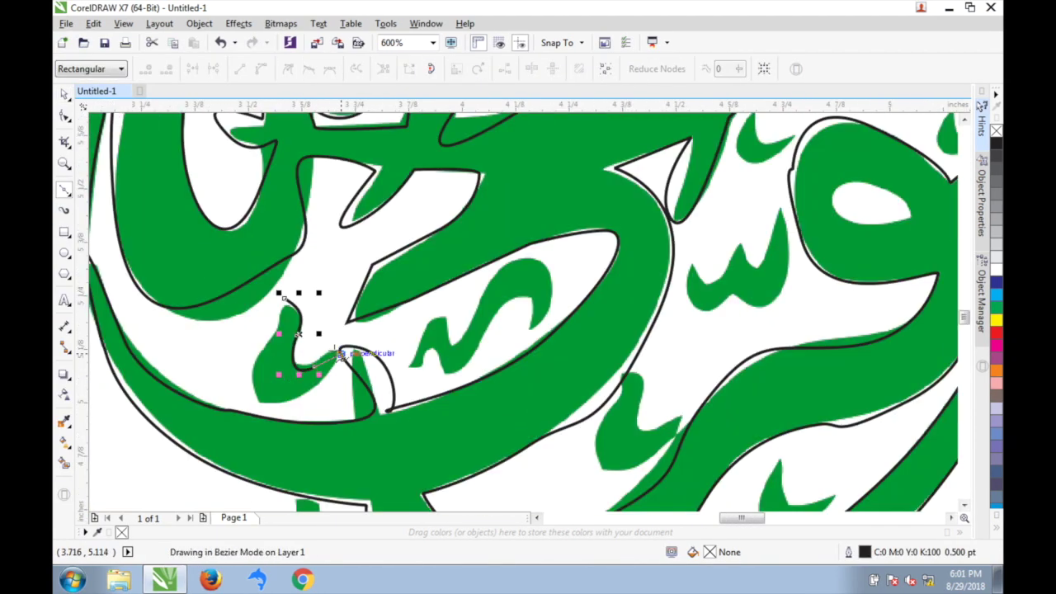
pyautogui.click(303, 391)
pyautogui.click(256, 356)
# - Trace the small wavy mark inside the large central curve with Bézier segments
pyautogui.click(405, 370)
pyautogui.click(422, 324)
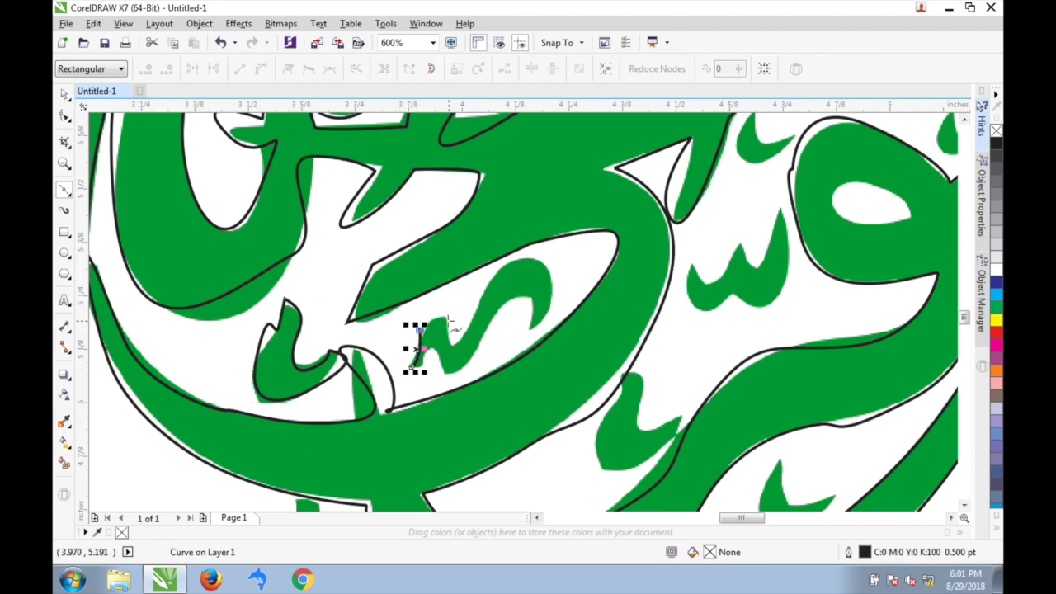
pyautogui.click(446, 318)
pyautogui.click(477, 301)
pyautogui.click(512, 272)
pyautogui.click(548, 266)
pyautogui.click(561, 291)
pyautogui.click(528, 301)
pyautogui.click(530, 326)
pyautogui.click(483, 334)
pyautogui.click(445, 373)
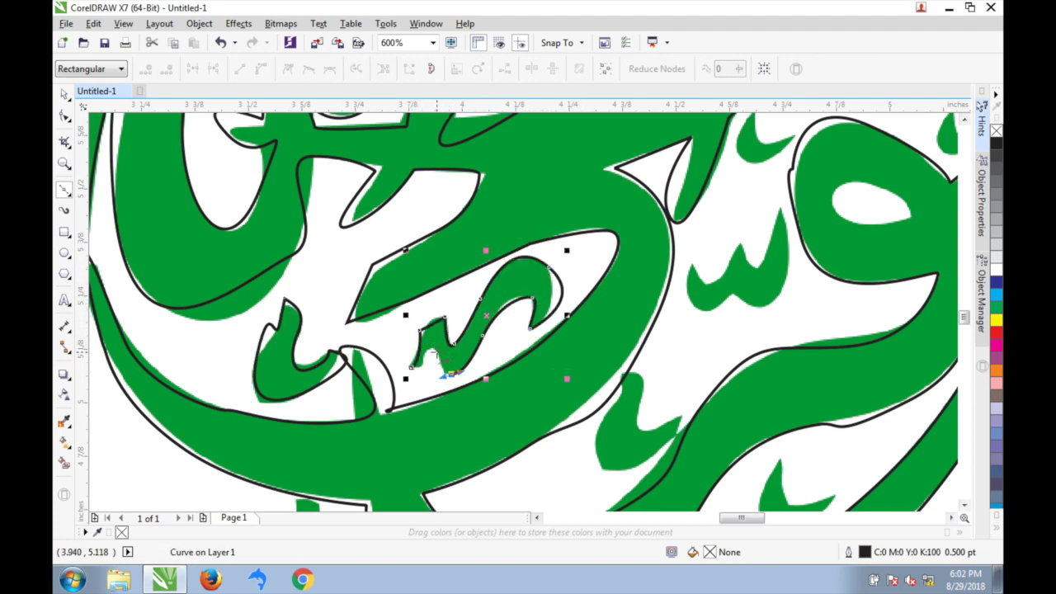
# - Outline the hook-shaped mark between the large central curve and the sweeping lower stroke
pyautogui.click(682, 415)
pyautogui.click(652, 444)
pyautogui.click(632, 473)
pyautogui.click(596, 459)
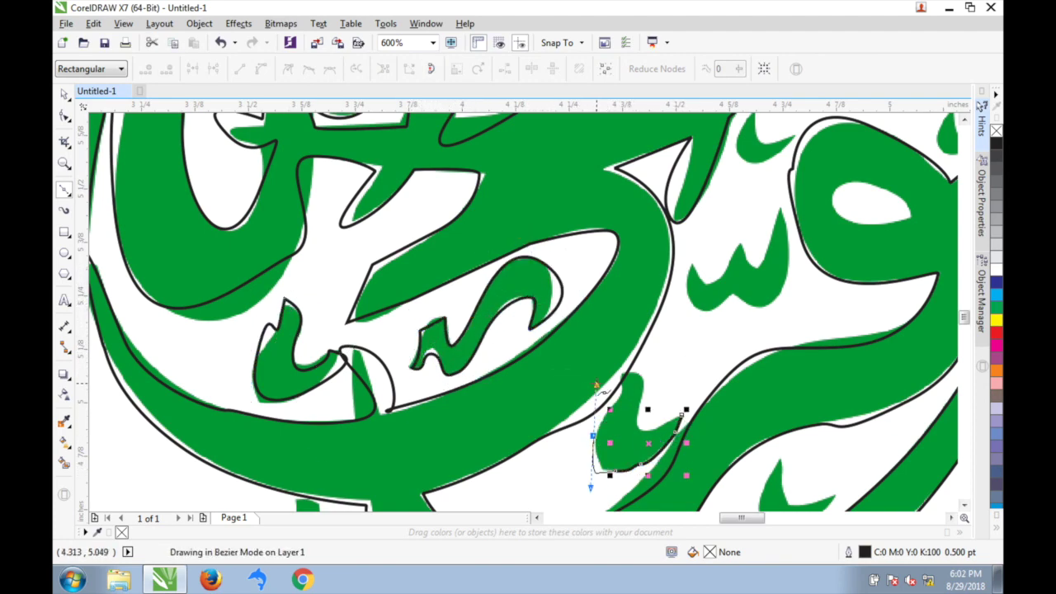
pyautogui.click(595, 425)
pyautogui.click(620, 378)
pyautogui.click(644, 386)
# - Trace the W-shaped mark beside the lower round letter as a closed Bézier curve
pyautogui.click(693, 257)
pyautogui.click(707, 274)
pyautogui.click(725, 256)
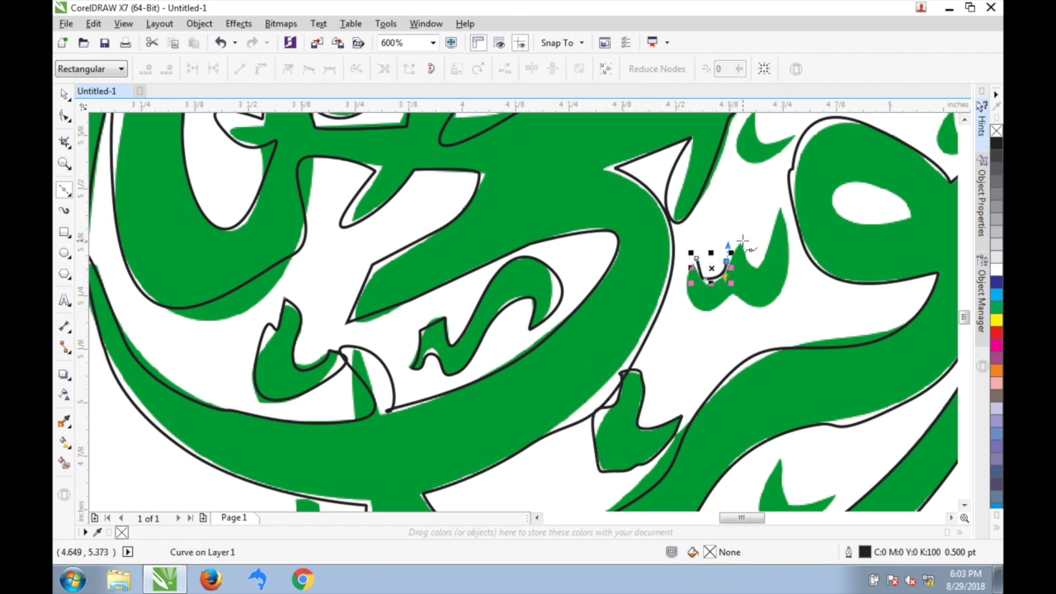
pyautogui.click(741, 266)
pyautogui.click(757, 246)
pyautogui.click(769, 257)
pyautogui.click(780, 206)
pyautogui.click(785, 273)
pyautogui.click(763, 304)
pyautogui.click(737, 314)
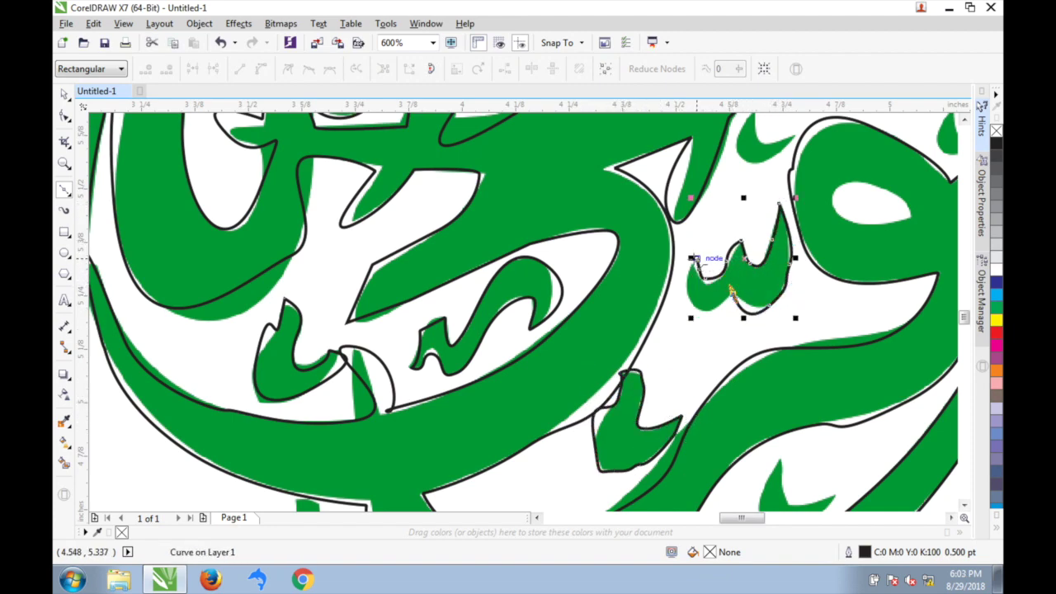
pyautogui.click(712, 306)
pyautogui.click(693, 257)
# - Trace the white oval opening inside the lower round letter as a closed curve
pyautogui.scroll(1, 825, 297)
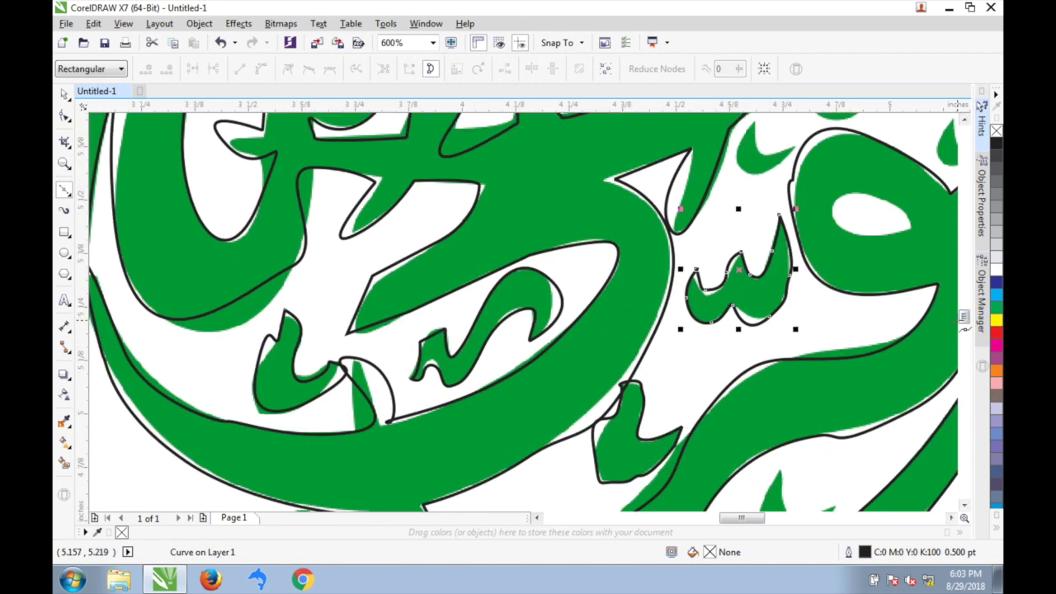
pyautogui.click(870, 234)
pyautogui.click(833, 216)
pyautogui.click(859, 194)
pyautogui.click(888, 198)
pyautogui.click(907, 215)
pyautogui.click(904, 230)
pyautogui.click(870, 234)
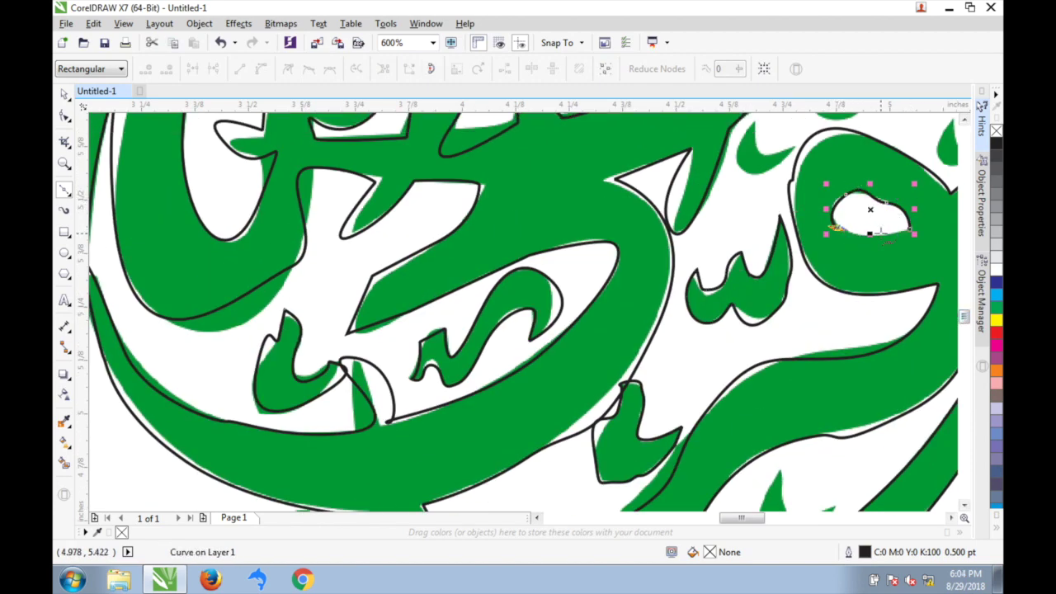
# - Trace the small hook mark between the W-shaped mark and the green dot above the round letter
pyautogui.click(760, 122)
pyautogui.click(772, 153)
pyautogui.click(794, 151)
pyautogui.click(764, 178)
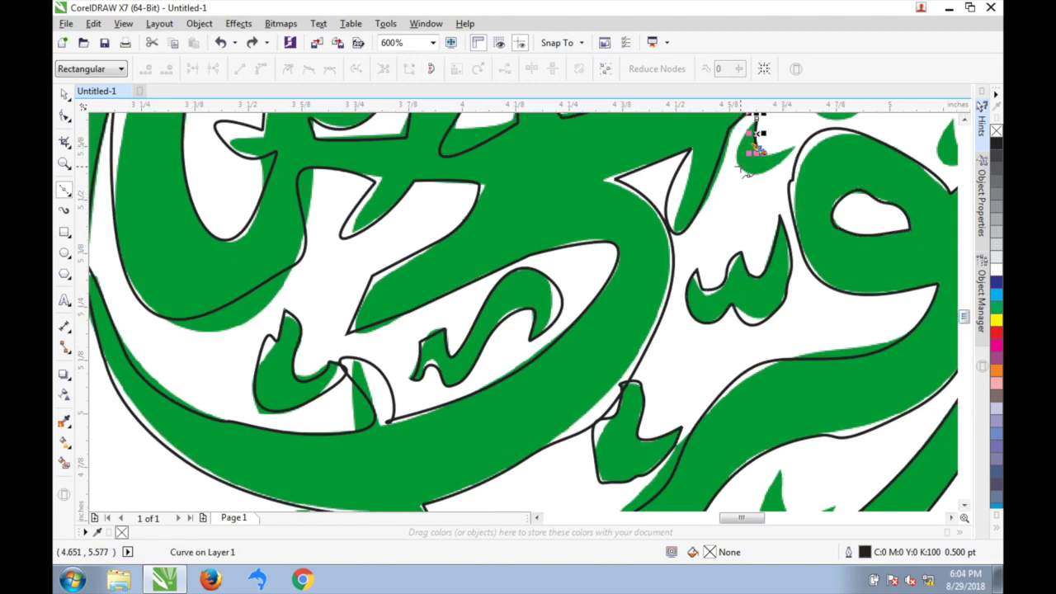
pyautogui.scroll(3, 792, 157)
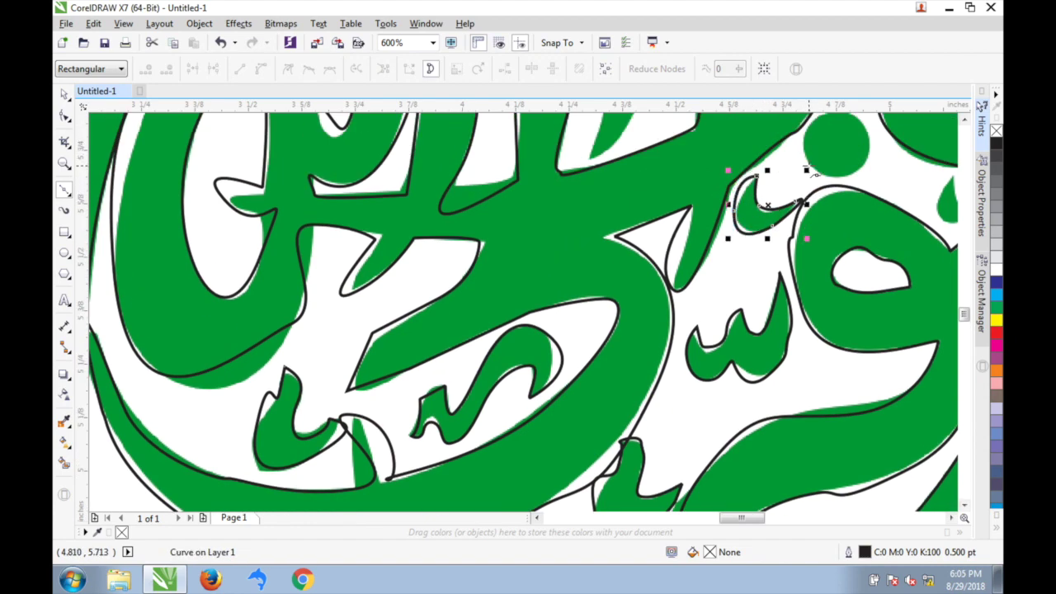
# - Outline the small hook mark between the sweeping lower stroke and the lower-right crescent
pyautogui.scroll(-5, 767, 205)
pyautogui.click(781, 279)
pyautogui.click(763, 334)
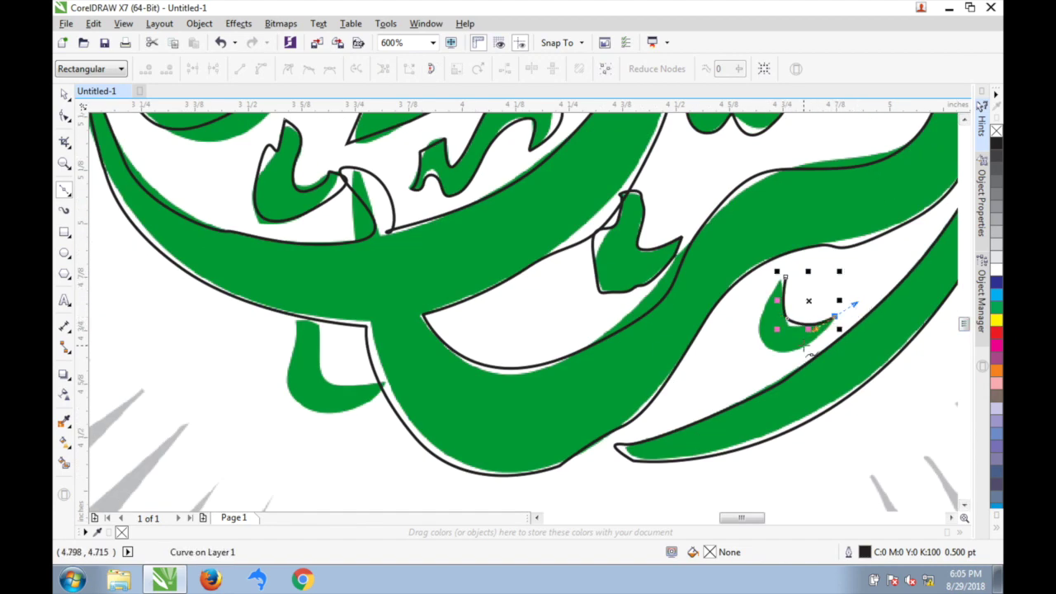
pyautogui.click(842, 315)
pyautogui.click(780, 279)
# - Trace the hook-shaped mark beneath the long crescent stroke at the bottom left of the calligraphy
pyautogui.click(321, 327)
pyautogui.click(322, 380)
pyautogui.click(381, 385)
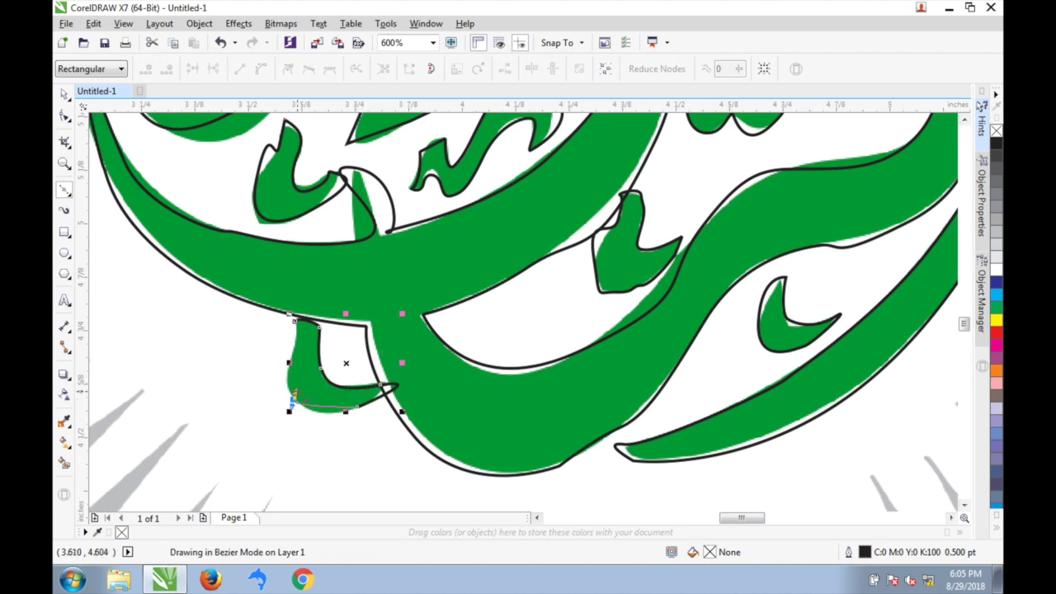
pyautogui.click(356, 405)
pyautogui.click(293, 401)
pyautogui.click(288, 367)
pyautogui.click(295, 320)
# - Trace the small W-shaped mark at the calligraphy's upper left as a closed Bézier curve
pyautogui.scroll(-10, 295, 345)
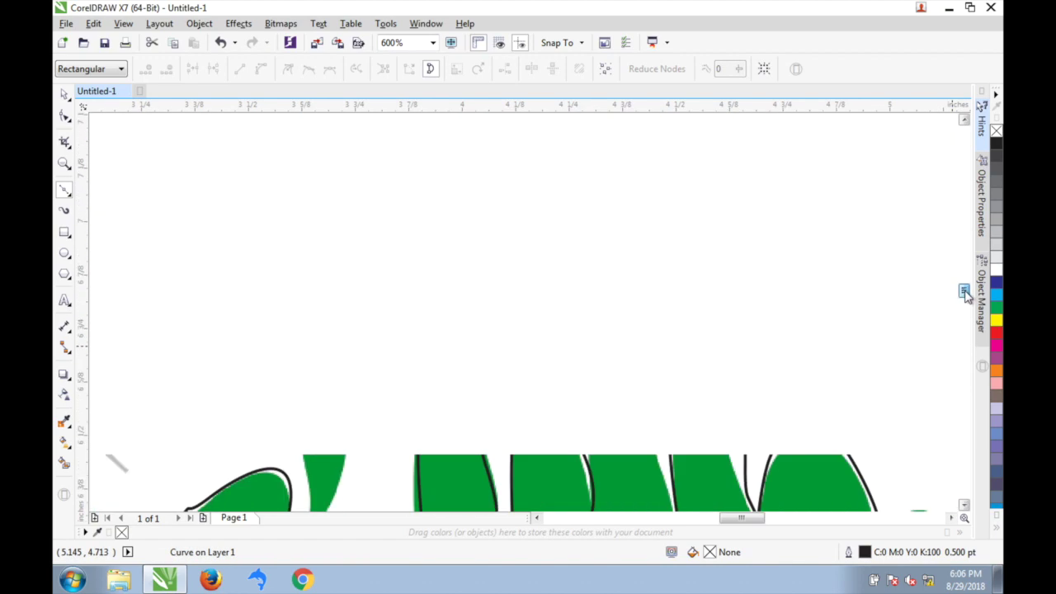
pyautogui.click(319, 253)
pyautogui.click(348, 229)
pyautogui.click(355, 291)
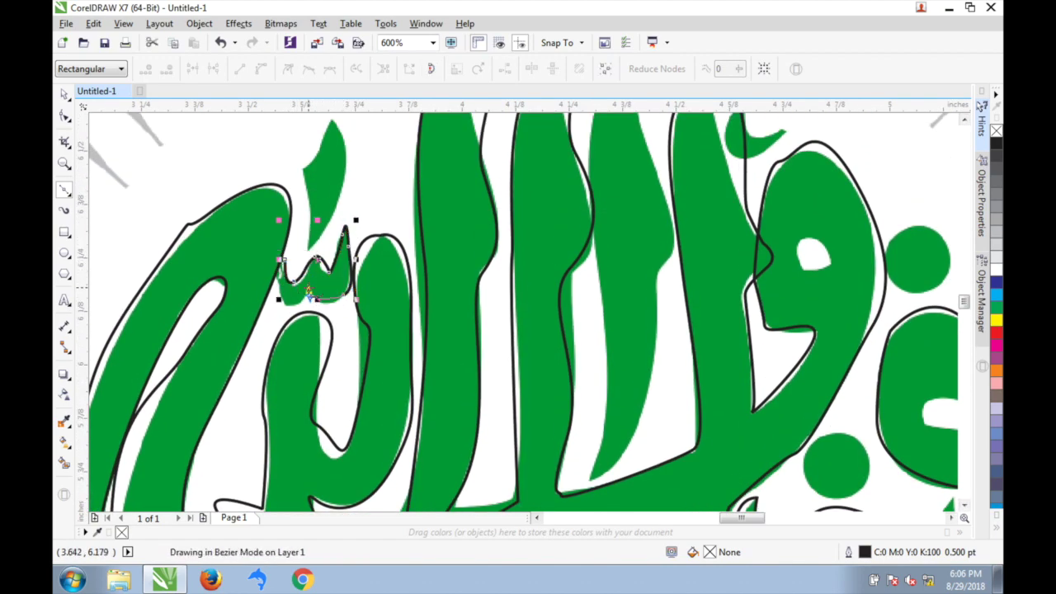
pyautogui.click(317, 305)
pyautogui.click(281, 279)
# - Trace the flame-shaped mark directly above the upper-left W-shaped mark
pyautogui.click(307, 248)
pyautogui.click(302, 169)
pyautogui.click(324, 118)
pyautogui.click(350, 150)
pyautogui.click(348, 230)
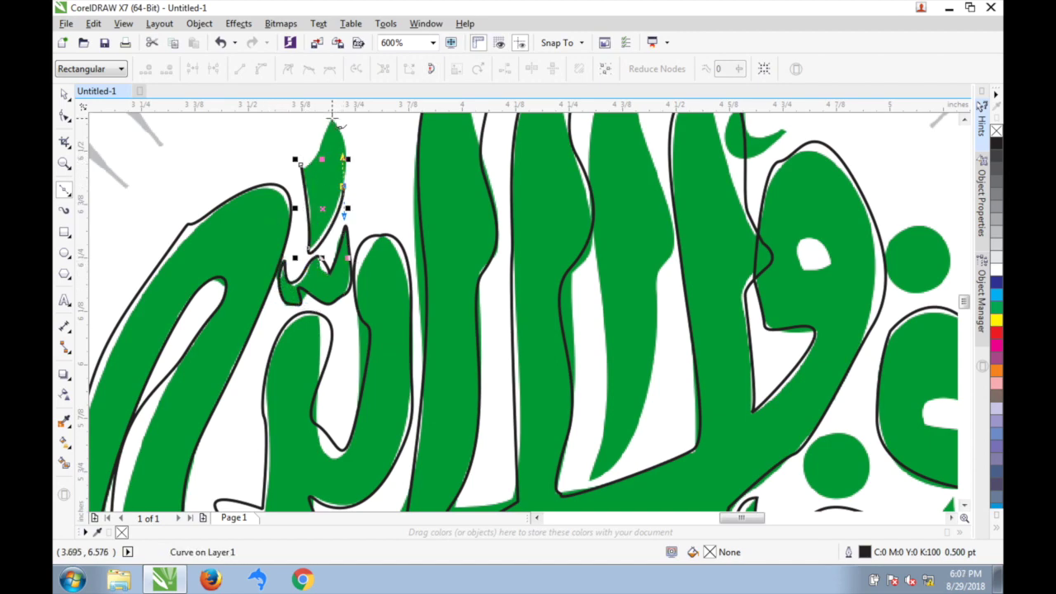
# - Outline the third tall vertical stroke, from its pointed top down to its lower tip and back, as a closed curve
pyautogui.scroll(3, 302, 223)
pyautogui.click(627, 140)
pyautogui.click(651, 221)
pyautogui.click(660, 345)
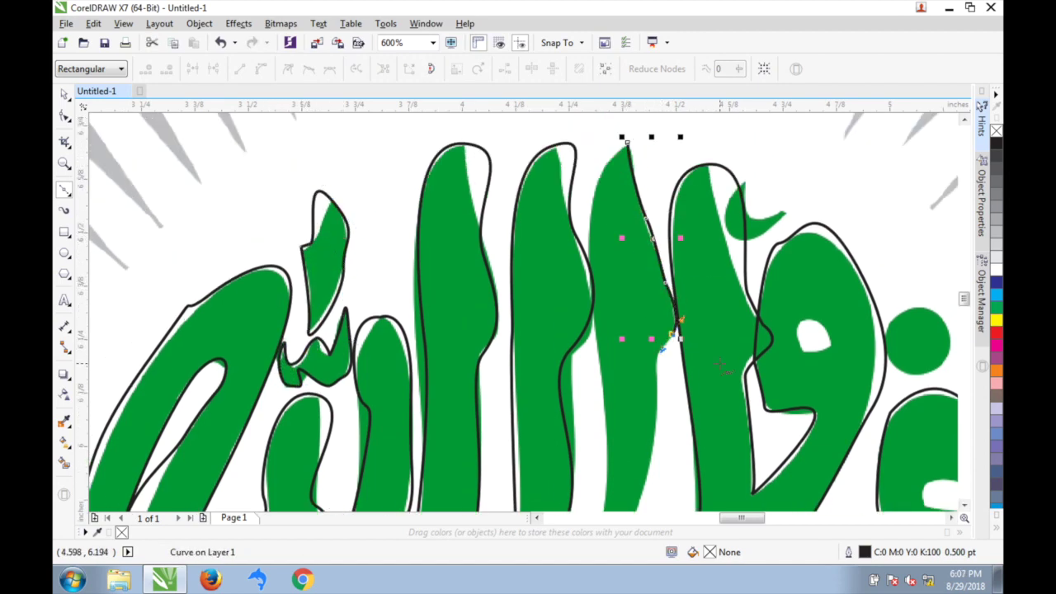
pyautogui.click(651, 448)
pyautogui.scroll(-3, 582, 350)
pyautogui.click(578, 350)
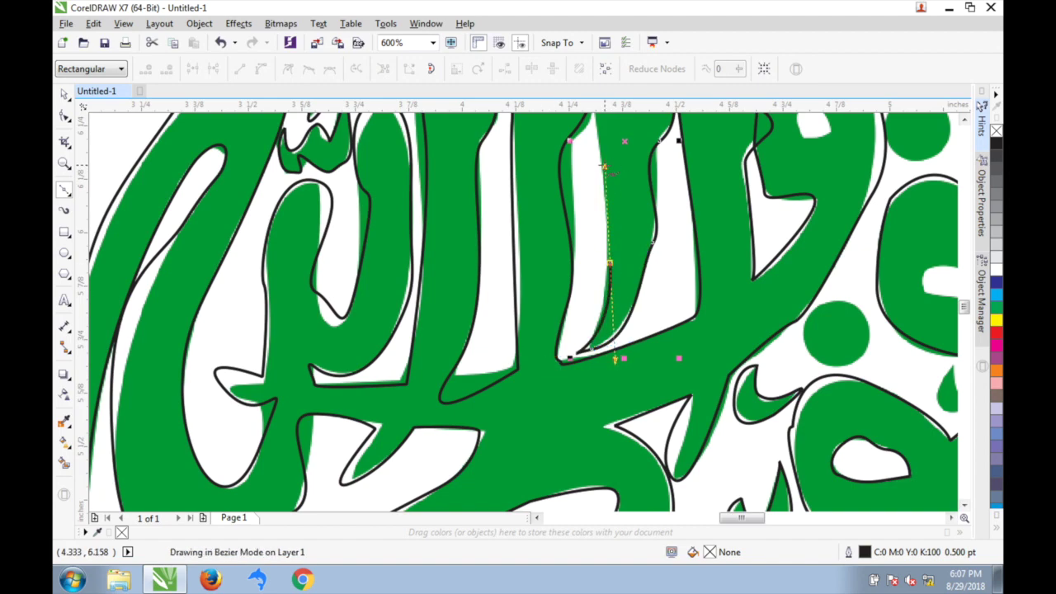
pyautogui.scroll(3, 606, 136)
pyautogui.moveTo(609, 156); pyautogui.dragTo(629, 157)
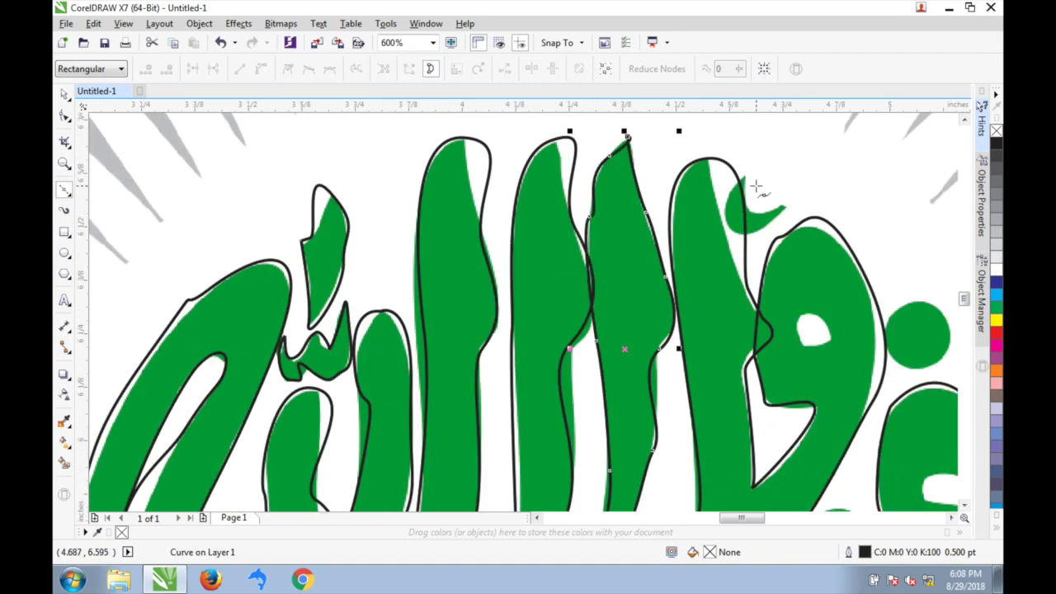
# - Set the Windows taskbar to hide automatically in its properties
pyautogui.scroll(-5, 356, 495)
pyautogui.scroll(1, 357, 496)
pyautogui.rightClick(355, 580)
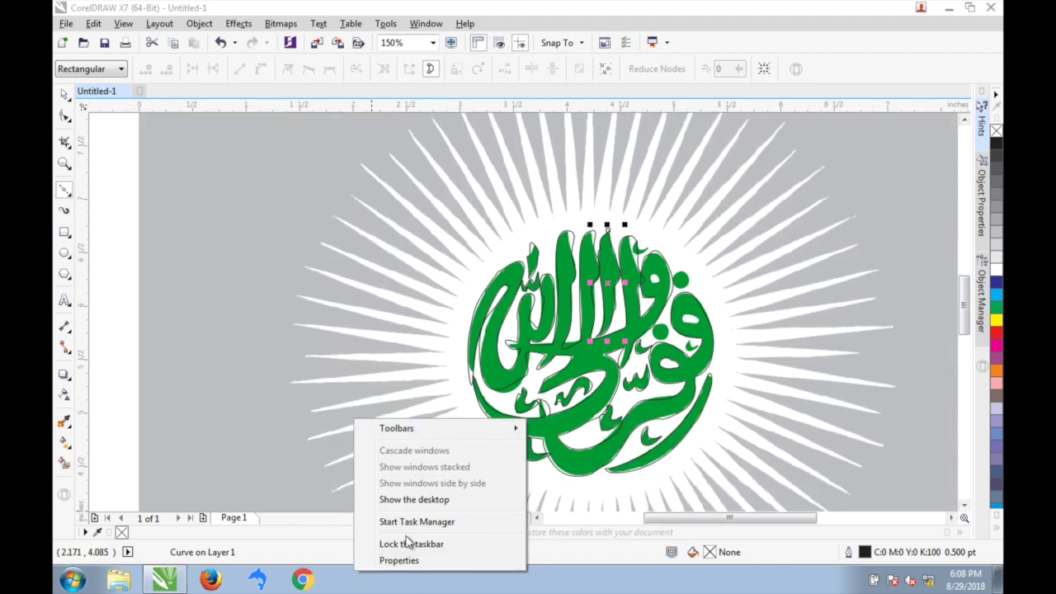
pyautogui.click(396, 558)
pyautogui.click(73, 405)
pyautogui.click(331, 540)
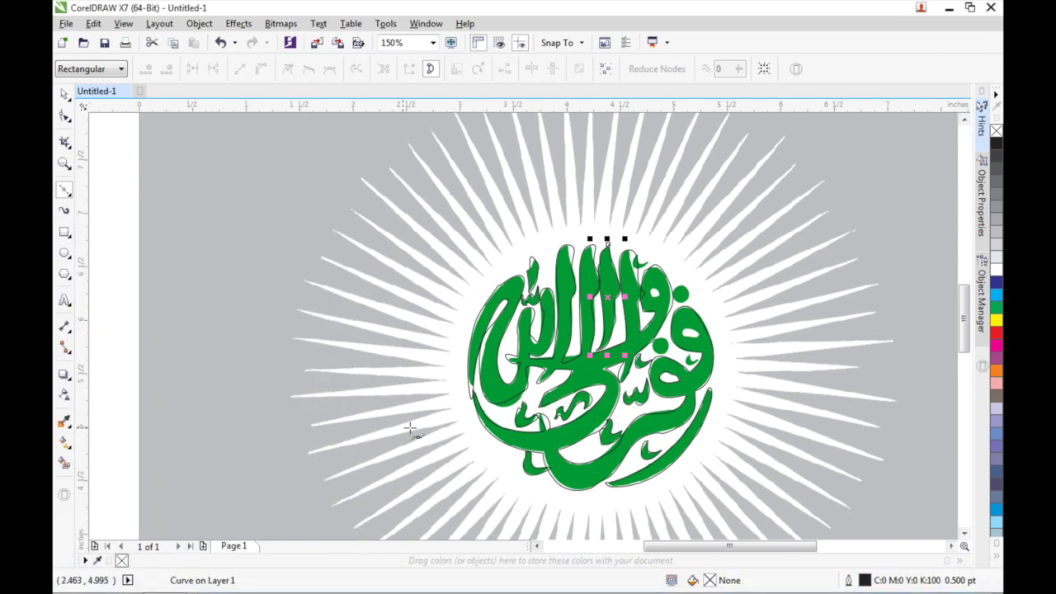
# - Move the emblem image aside to expose the traced outlines for checking, and undo the move
pyautogui.scroll(-2, 578, 341)
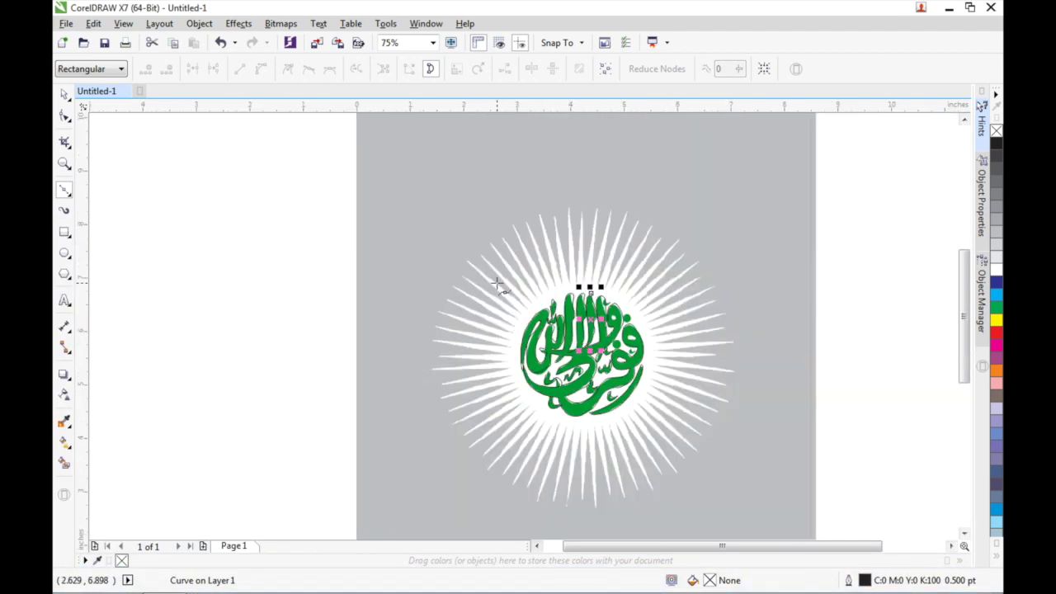
pyautogui.click(64, 96)
pyautogui.moveTo(522, 261); pyautogui.dragTo(198, 220)
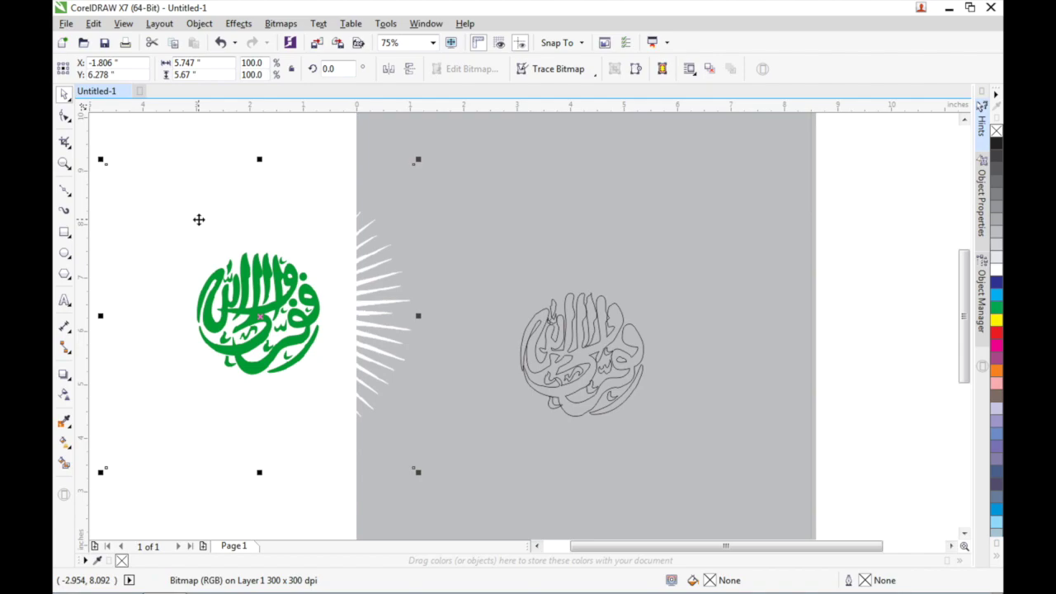
pyautogui.hotkey('ctrl', 'z')
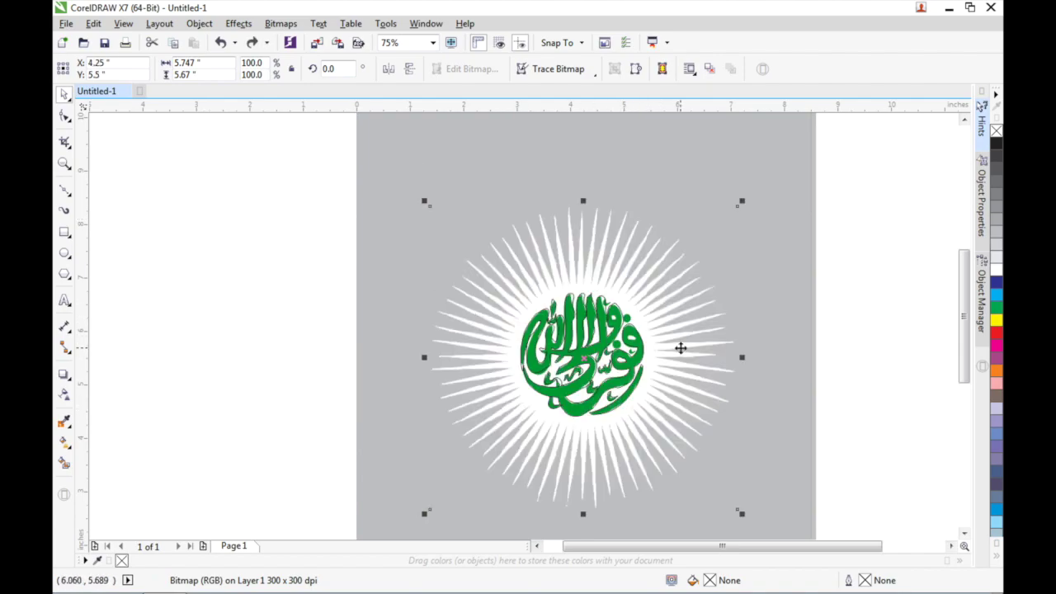
# - Trace the white holes inside the two upper-right looped letters as small closed Bézier curves
pyautogui.scroll(4, 680, 348)
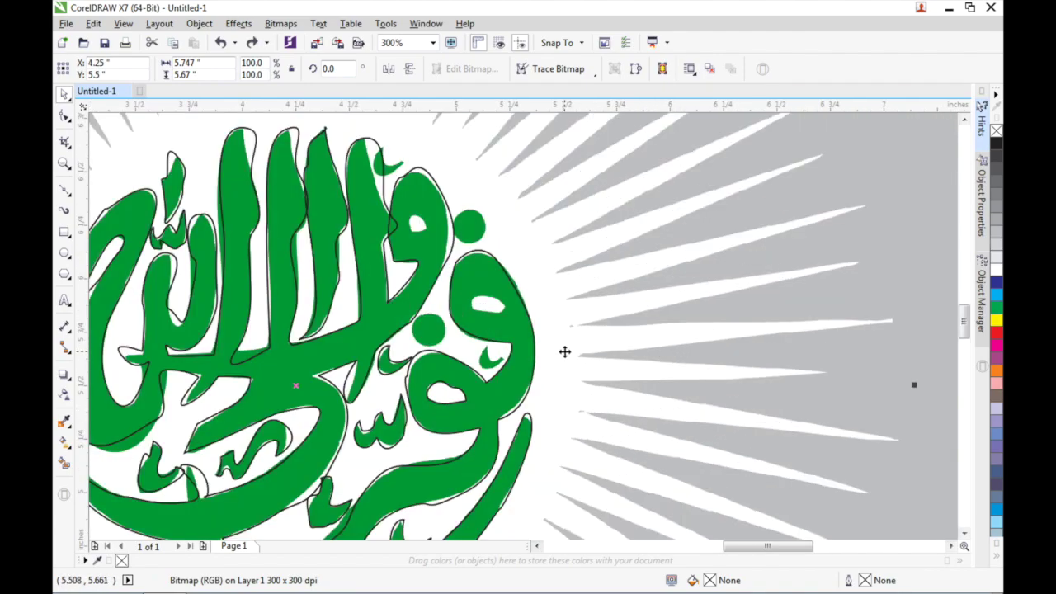
pyautogui.press('F10')
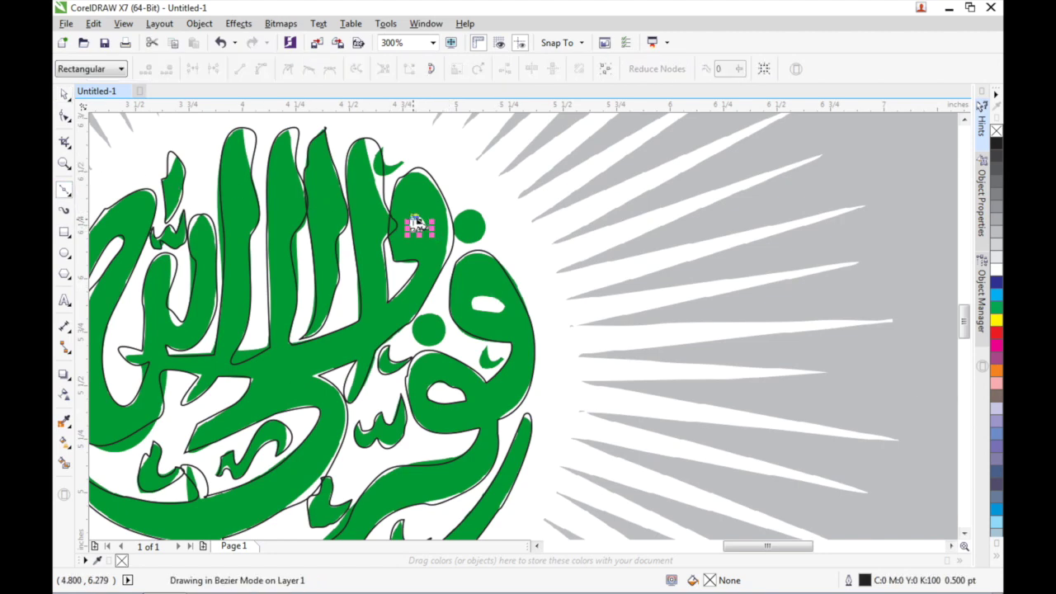
pyautogui.click(417, 220)
pyautogui.scroll(-4, 417, 221)
pyautogui.scroll(6, 509, 354)
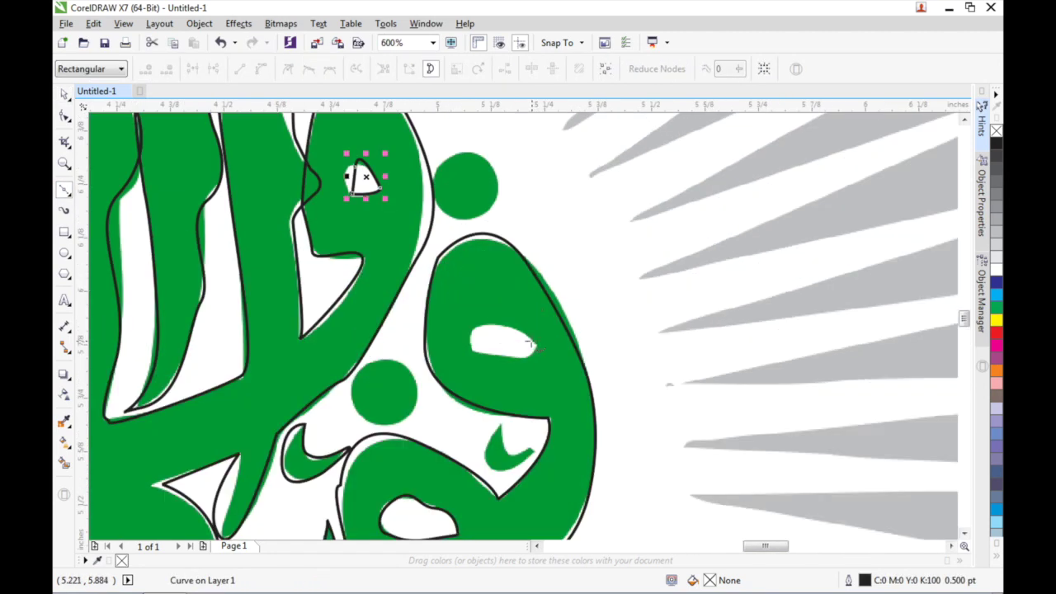
pyautogui.click(509, 353)
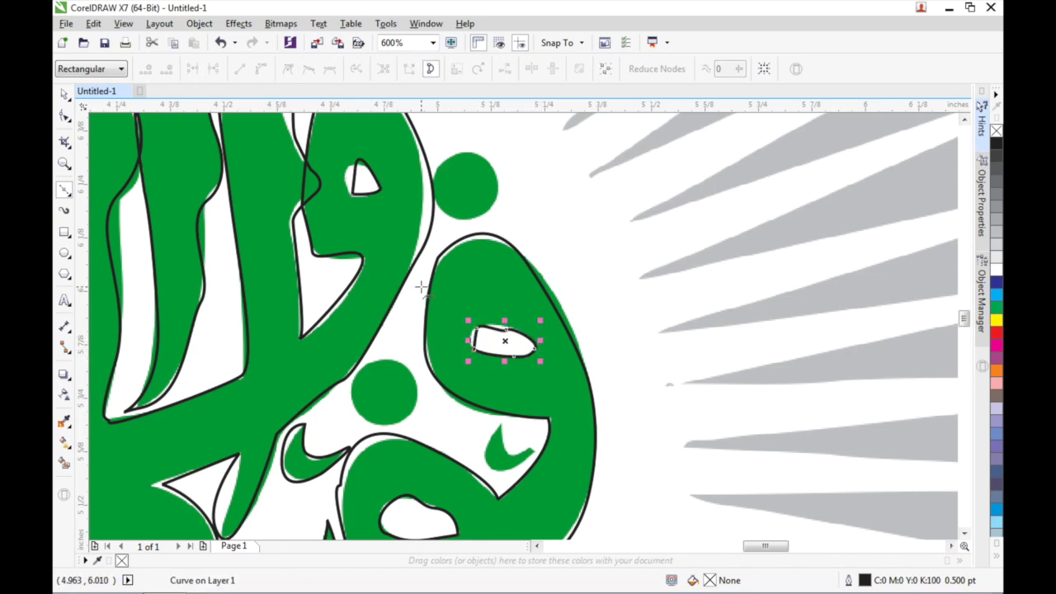
# - Draw a circle over the upper green dot and enlarge it to about 0.153 by 0.151 inches to fit
pyautogui.click(65, 118)
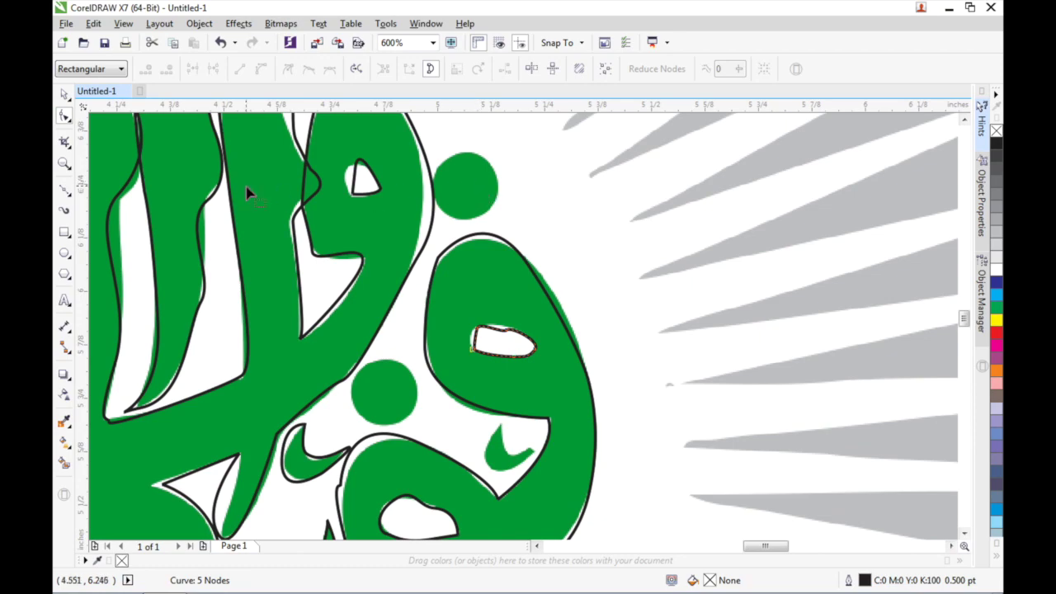
pyautogui.click(64, 94)
pyautogui.click(65, 253)
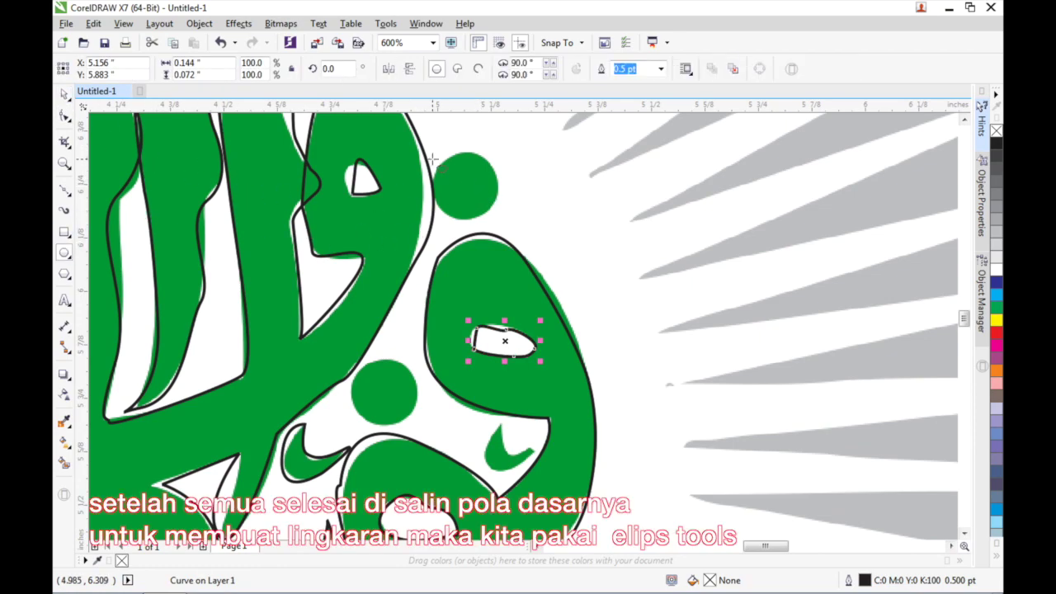
pyautogui.moveTo(440, 152)
pyautogui.mouseDown()
pyautogui.moveTo(515, 224)
pyautogui.moveTo(482, 196)
pyautogui.mouseUp()
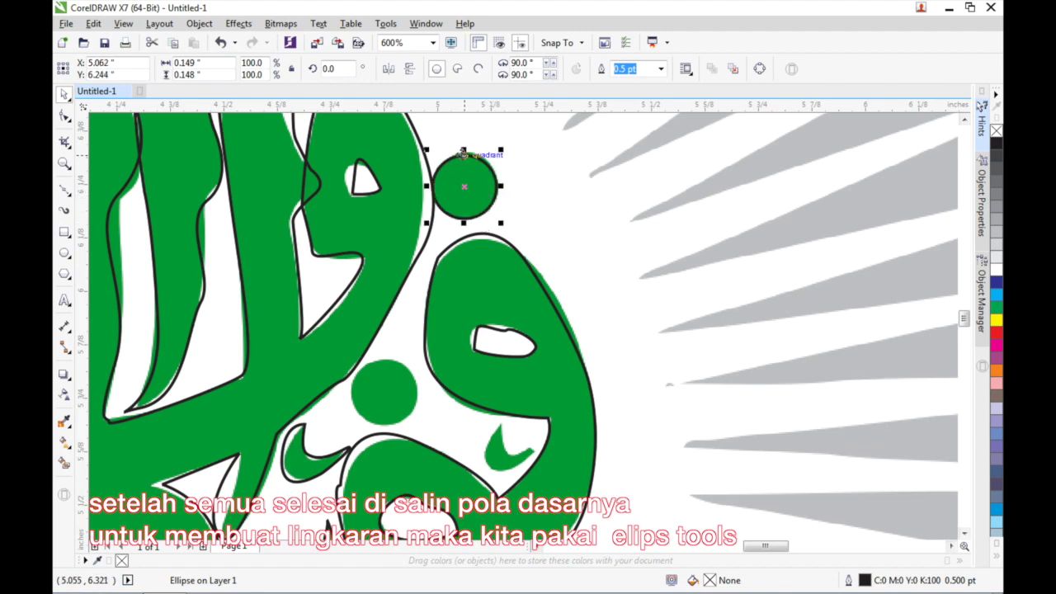
pyautogui.moveTo(498, 149); pyautogui.dragTo(501, 139)
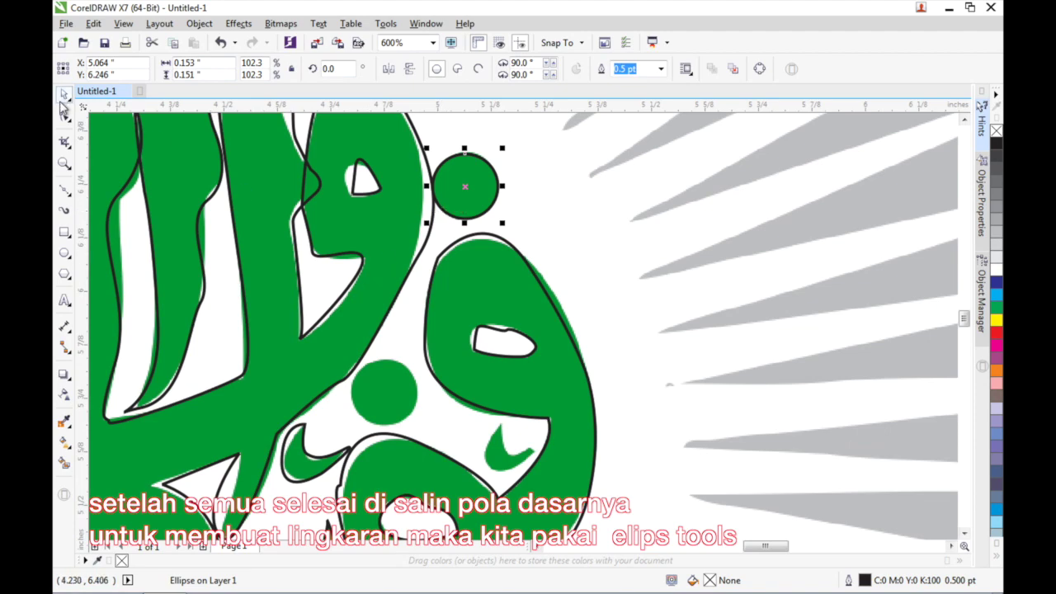
# - Draw a second circle about 0.153 inches across and align it with the lower green dot
pyautogui.moveTo(367, 421); pyautogui.dragTo(436, 349)
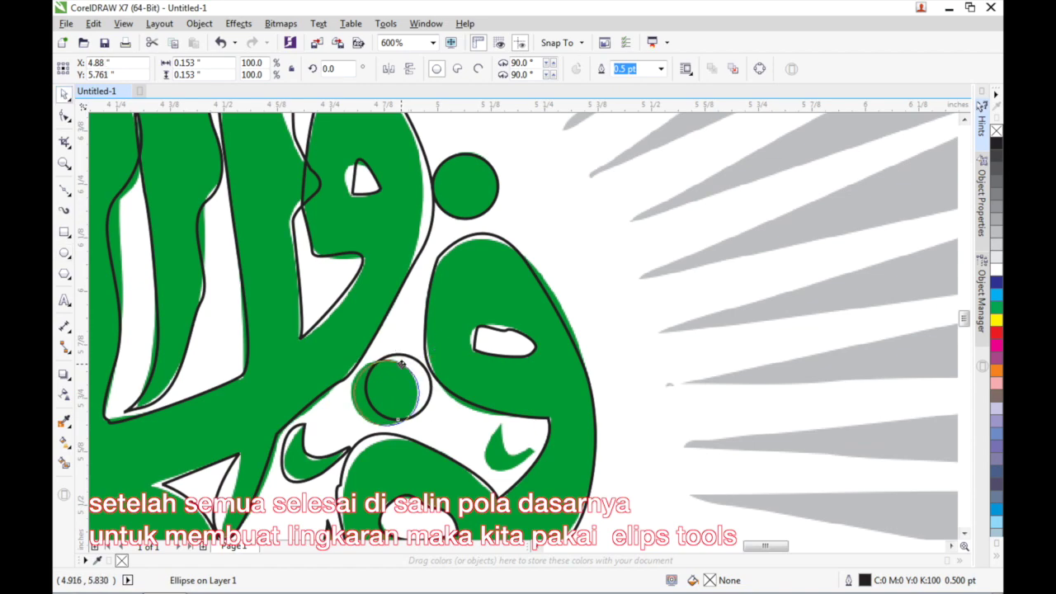
pyautogui.moveTo(398, 363); pyautogui.dragTo(399, 364)
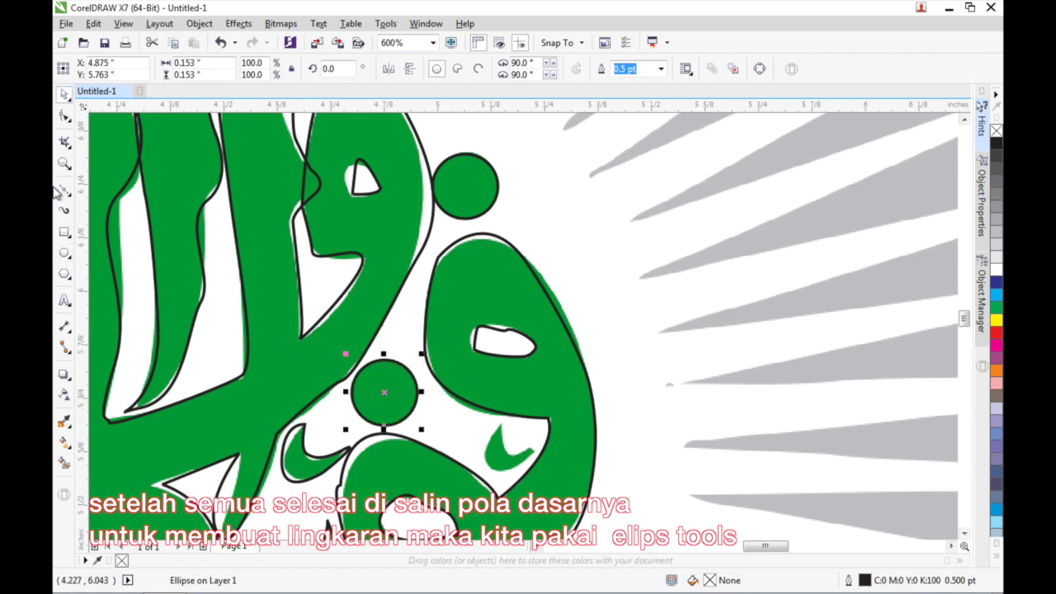
pyautogui.scroll(2, 522, 364)
pyautogui.scroll(-4, 522, 364)
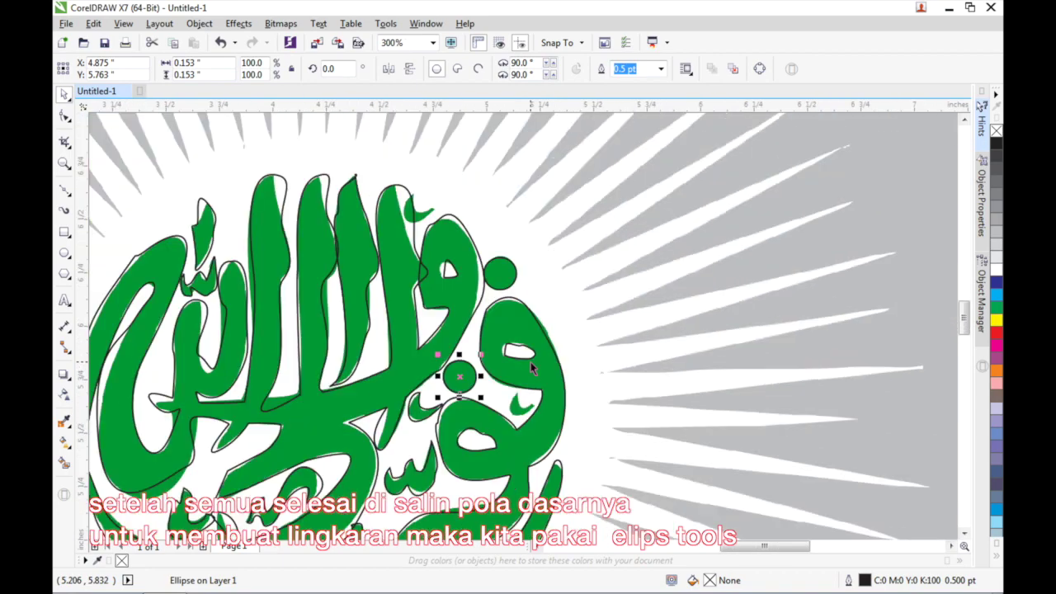
pyautogui.moveTo(966, 326); pyautogui.dragTo(966, 332)
pyautogui.moveTo(764, 547); pyautogui.dragTo(746, 552)
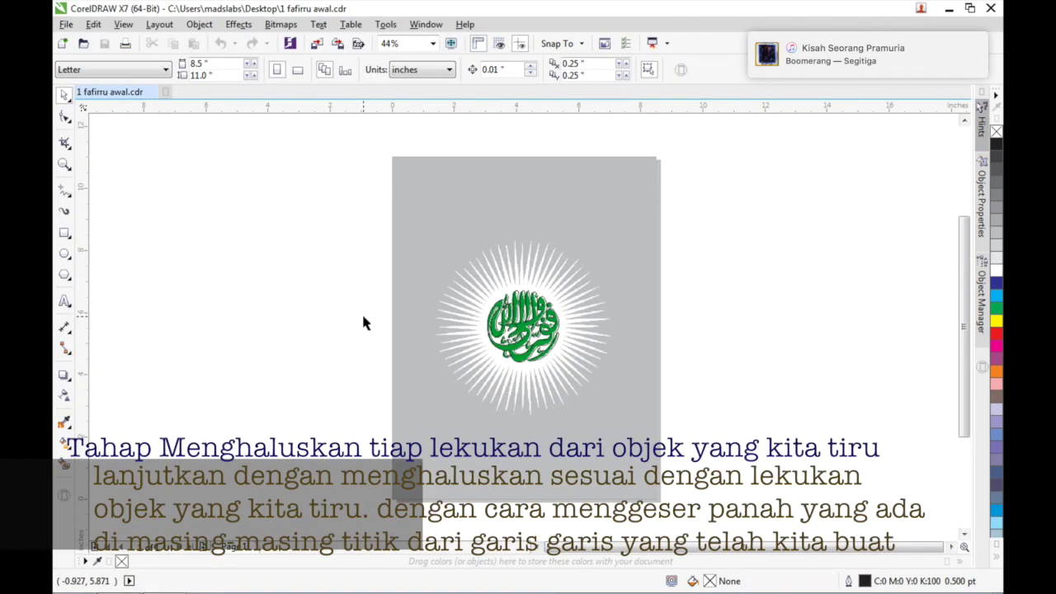
# - Select the main calligraphy outline for node editing and adjust the node on the left edge of the rightmost looped letter
pyautogui.press('z')
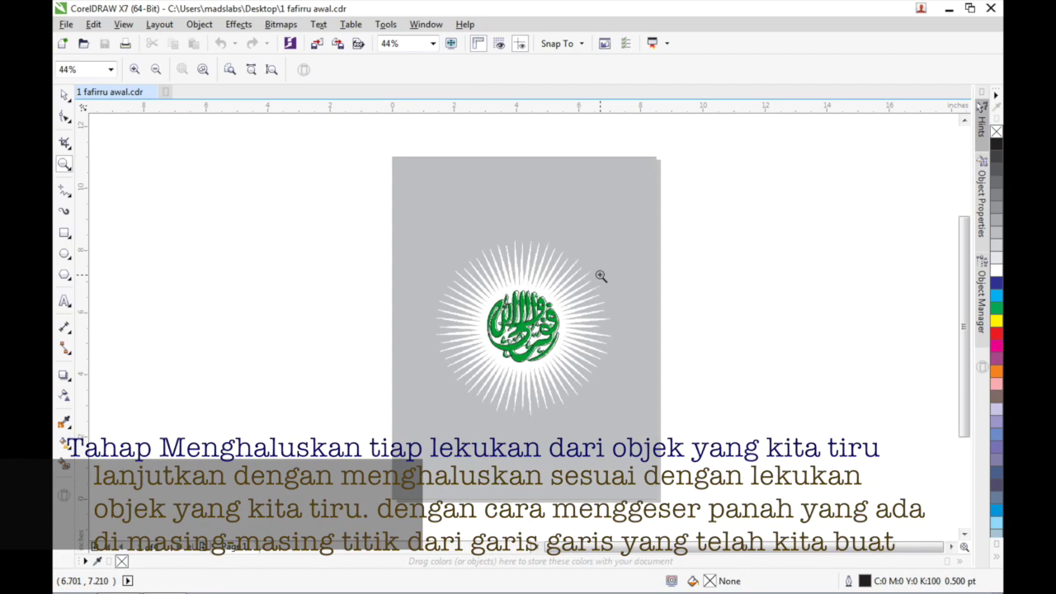
pyautogui.click(602, 278)
pyautogui.moveTo(964, 547); pyautogui.dragTo(882, 514)
pyautogui.click(602, 278)
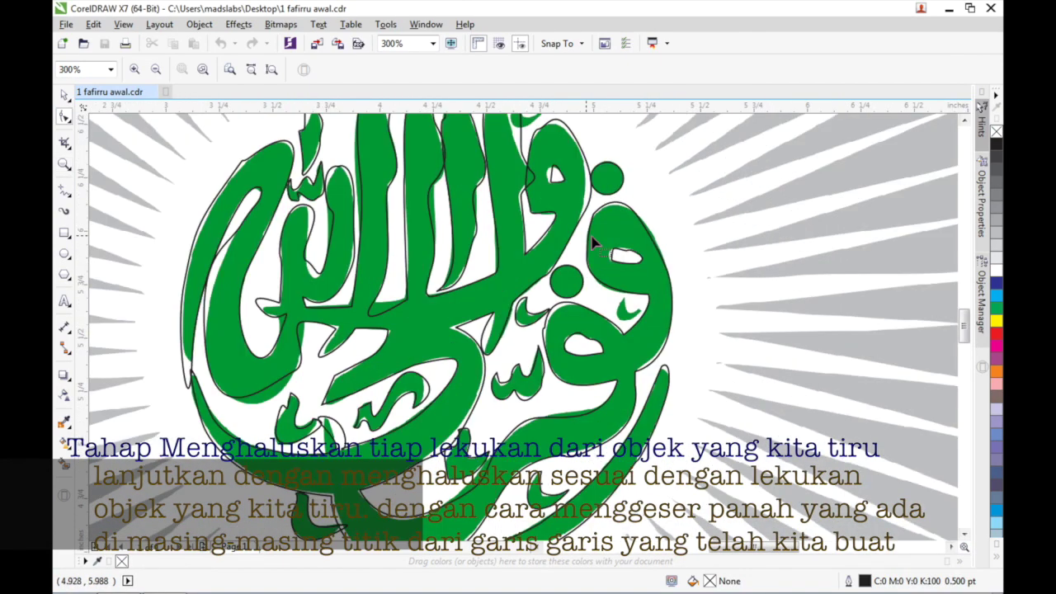
pyautogui.click(595, 242)
pyautogui.scroll(4, 595, 247)
pyautogui.scroll(-3, 577, 264)
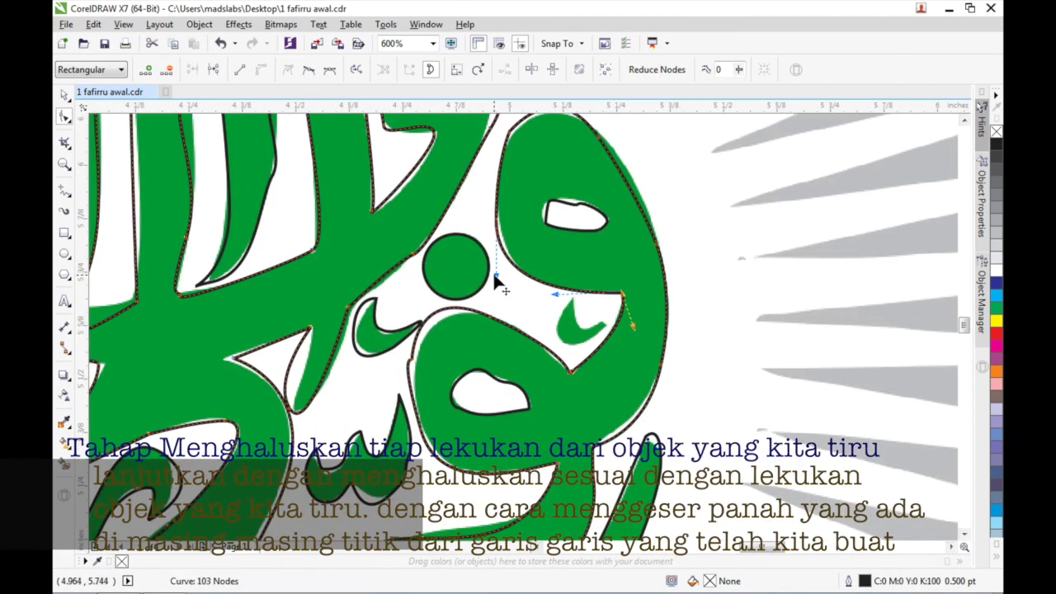
pyautogui.click(502, 224)
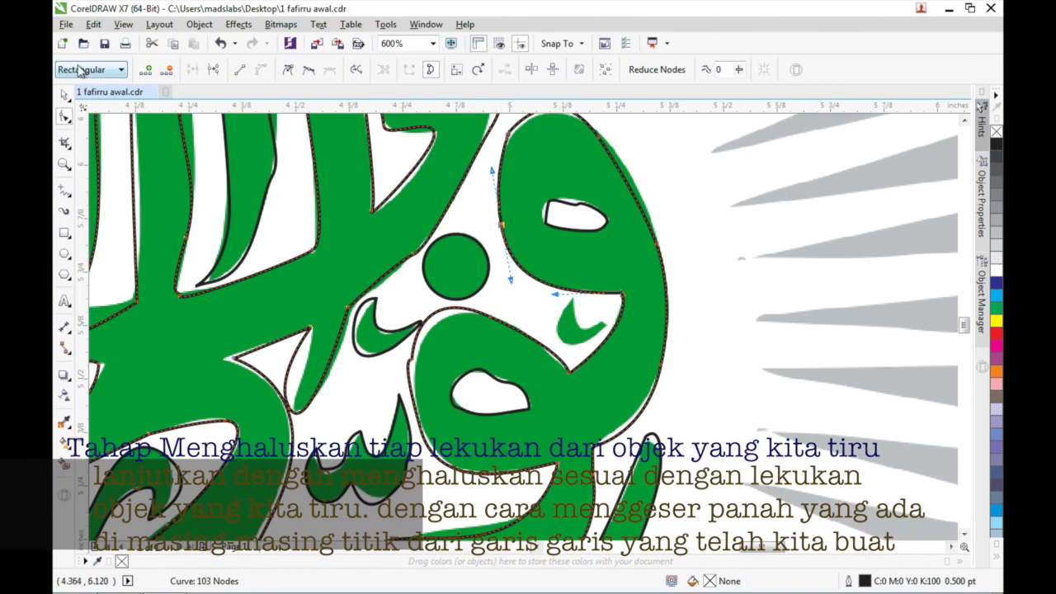
pyautogui.rightClick(64, 441)
pyautogui.click(64, 421)
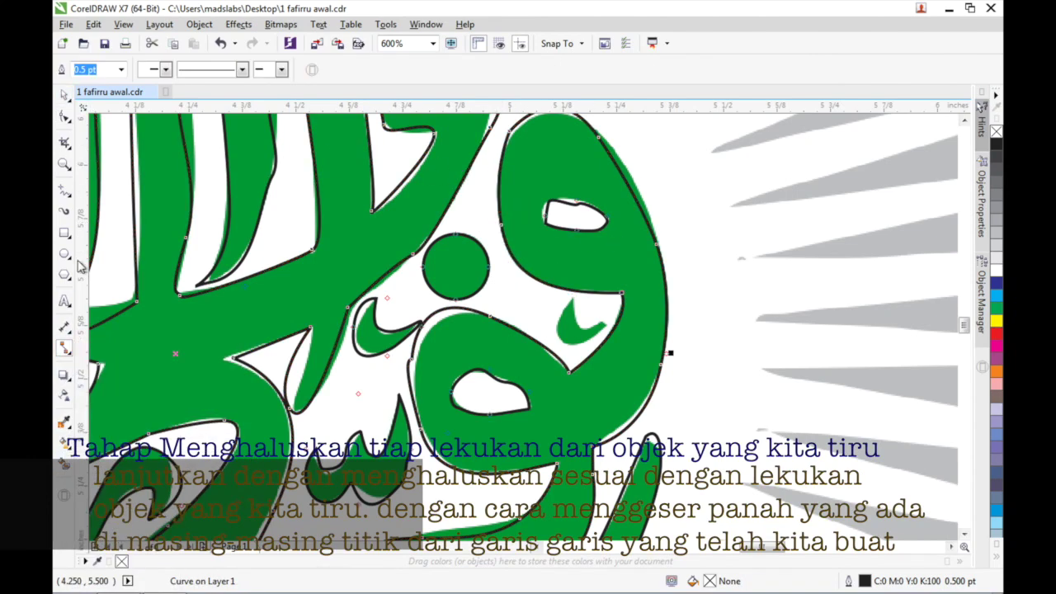
pyautogui.click(648, 277)
pyautogui.click(660, 283)
pyautogui.hotkey('ctrl', 'z')
# - Set the outline width of the main calligraphy curve to Hairline and return to node editing
pyautogui.press('space')
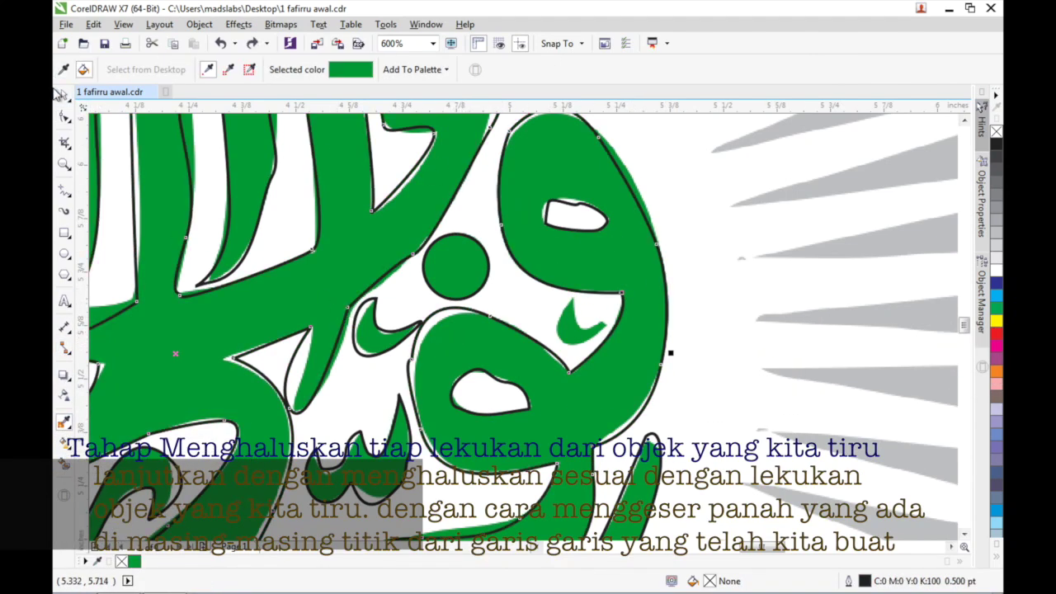
pyautogui.click(521, 69)
pyautogui.click(487, 94)
pyautogui.press('F10')
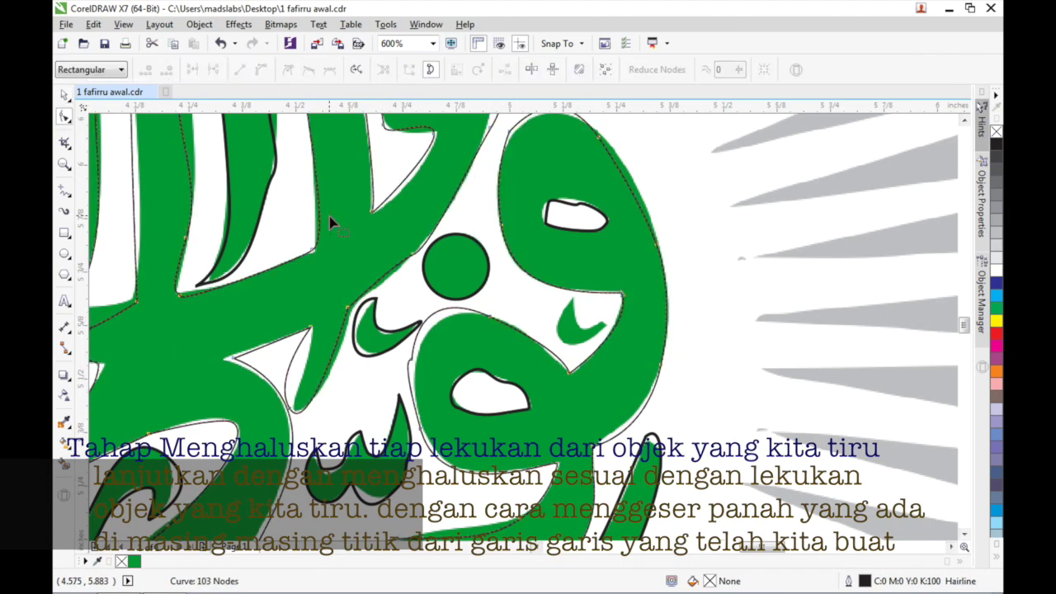
# - Adjust the handles at the inner corner beneath the rightmost looped letter and the node on its outer edge
pyautogui.scroll(2, 561, 330)
pyautogui.click(542, 305)
pyautogui.moveTo(567, 379); pyautogui.dragTo(548, 378)
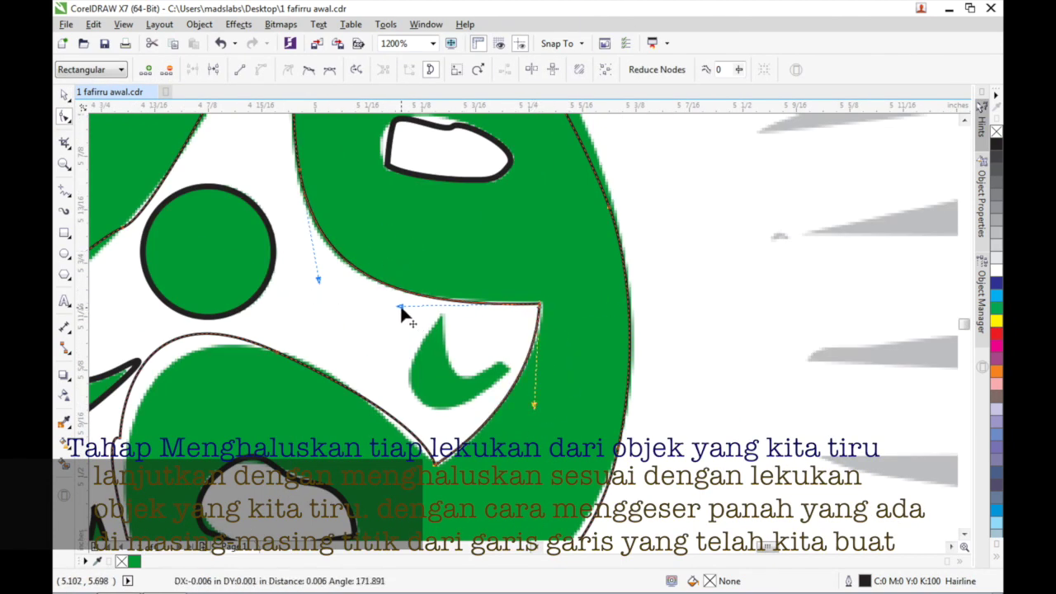
pyautogui.moveTo(400, 304); pyautogui.dragTo(370, 296)
pyautogui.click(614, 200)
pyautogui.moveTo(617, 205); pyautogui.dragTo(618, 206)
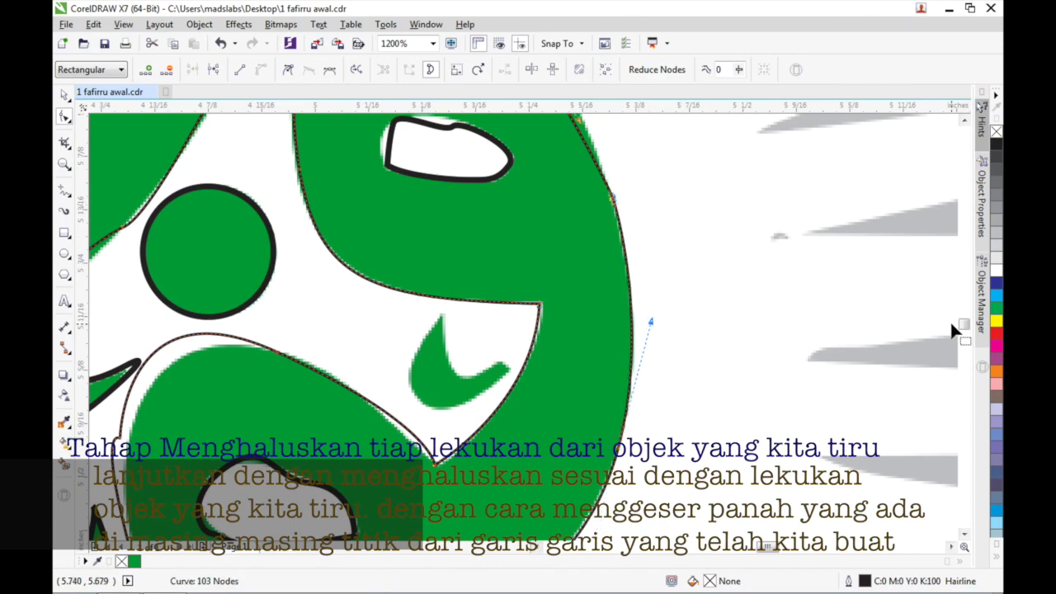
# - Reposition the left-edge node of the rightmost looped letter and its handles so the outline follows the green shape
pyautogui.scroll(3, 950, 330)
pyautogui.click(318, 165)
pyautogui.moveTo(281, 240); pyautogui.dragTo(278, 265)
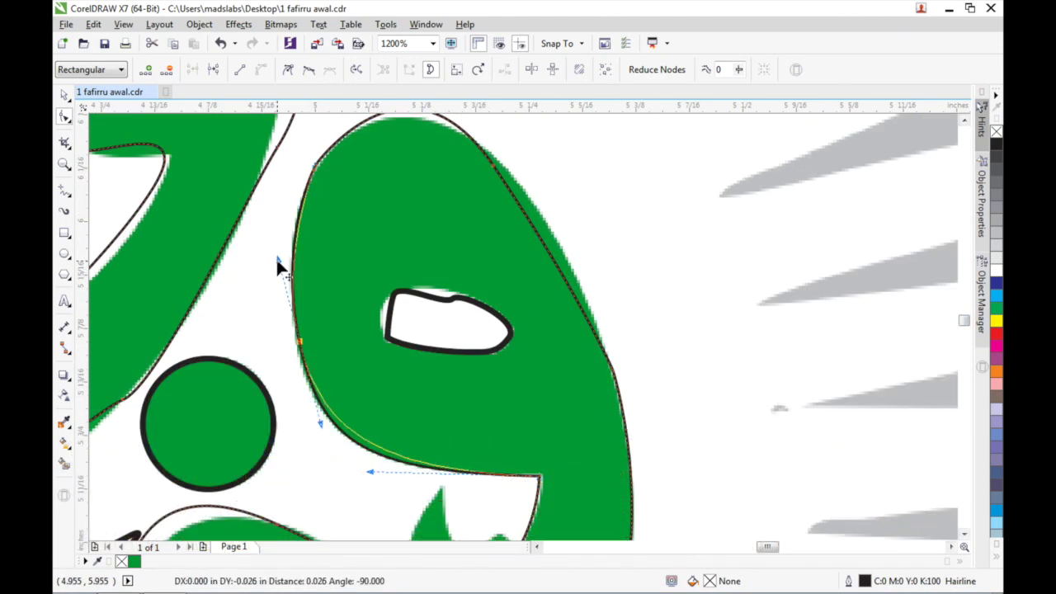
pyautogui.moveTo(320, 423); pyautogui.dragTo(302, 443)
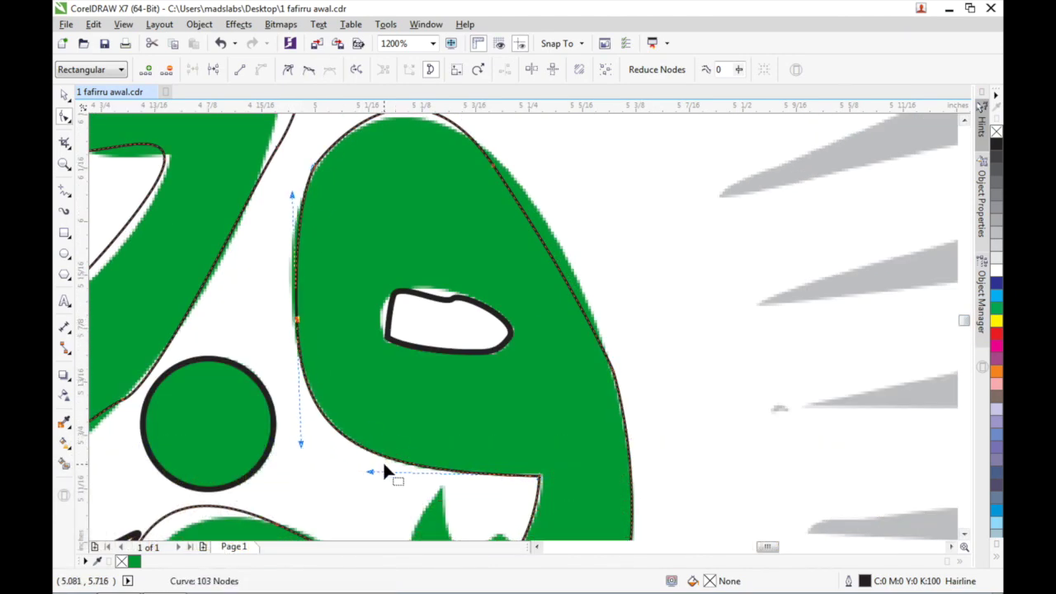
pyautogui.moveTo(291, 196); pyautogui.dragTo(293, 198)
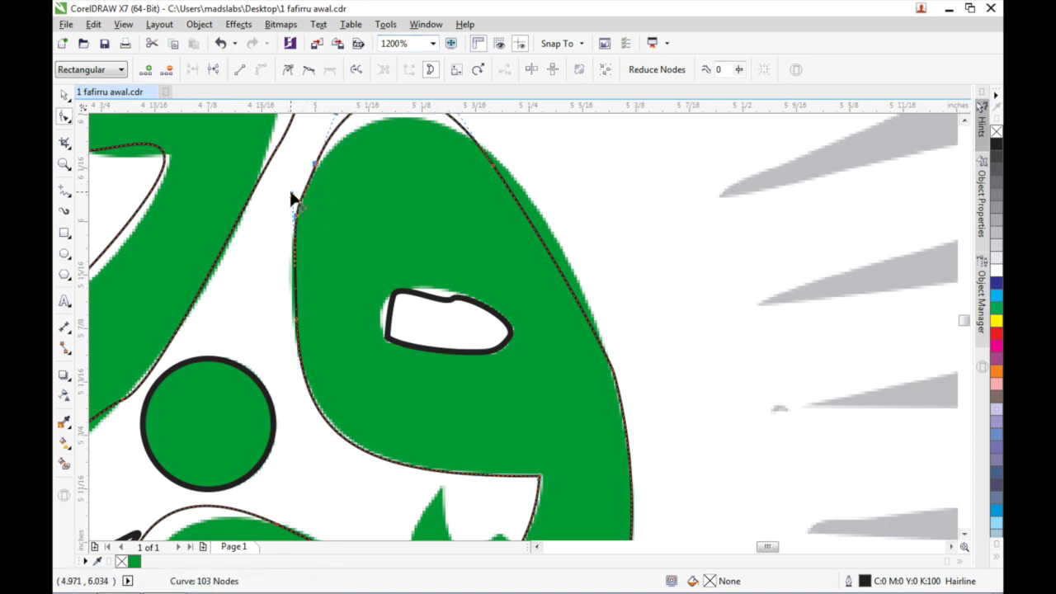
pyautogui.click(298, 329)
pyautogui.moveTo(300, 323); pyautogui.dragTo(302, 347)
pyautogui.moveTo(295, 244); pyautogui.dragTo(339, 474)
pyautogui.click(320, 169)
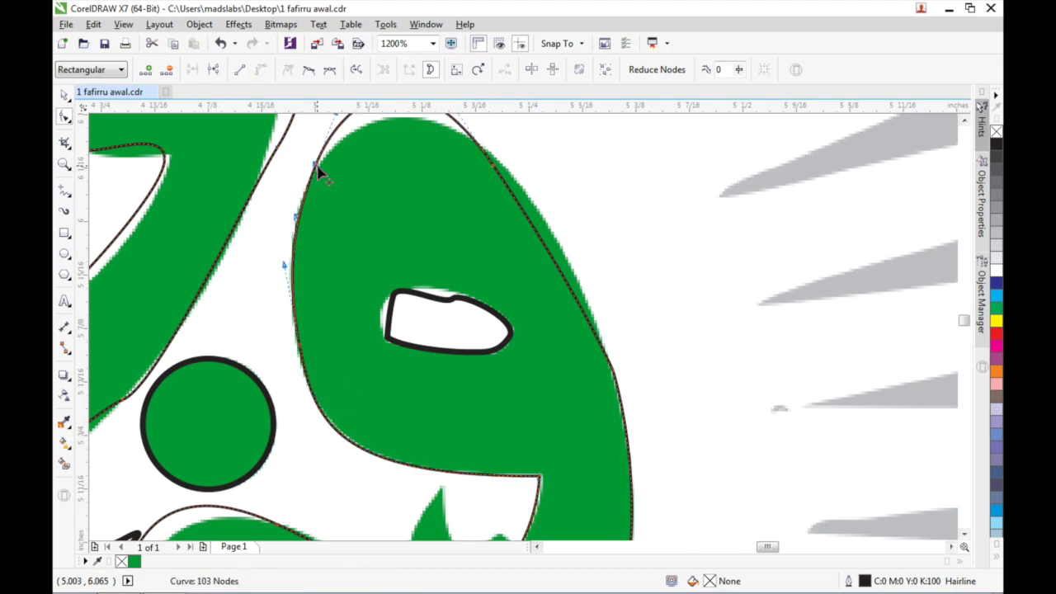
# - Reshape the top and outer edge of the rightmost looped letter's outline to match the green artwork
pyautogui.moveTo(964, 546); pyautogui.dragTo(908, 537)
pyautogui.moveTo(460, 366); pyautogui.dragTo(467, 374)
pyautogui.moveTo(292, 315)
pyautogui.mouseDown()
pyautogui.moveTo(267, 345)
pyautogui.moveTo(273, 373)
pyautogui.moveTo(286, 313)
pyautogui.mouseUp()
pyautogui.scroll(-1, 635, 388)
pyautogui.press('space')
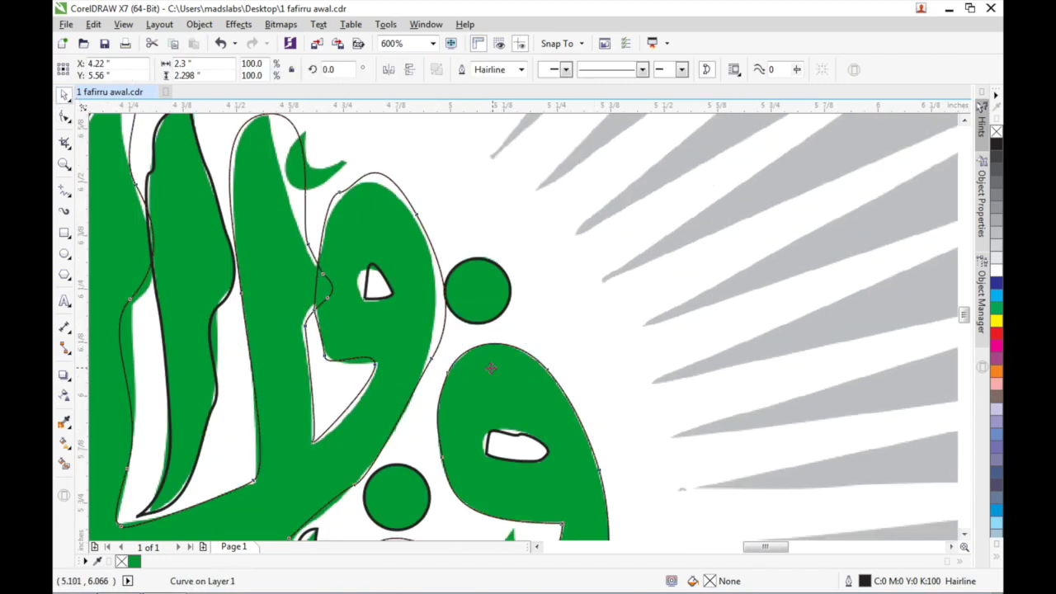
# - Fine-tune the handles along the left edge and upper-left shoulder of the rightmost looped letter's outline
pyautogui.press('F10')
pyautogui.scroll(1, 448, 372)
pyautogui.moveTo(962, 547); pyautogui.dragTo(939, 501)
pyautogui.scroll(-2, 349, 424)
pyautogui.moveTo(355, 378); pyautogui.dragTo(374, 363)
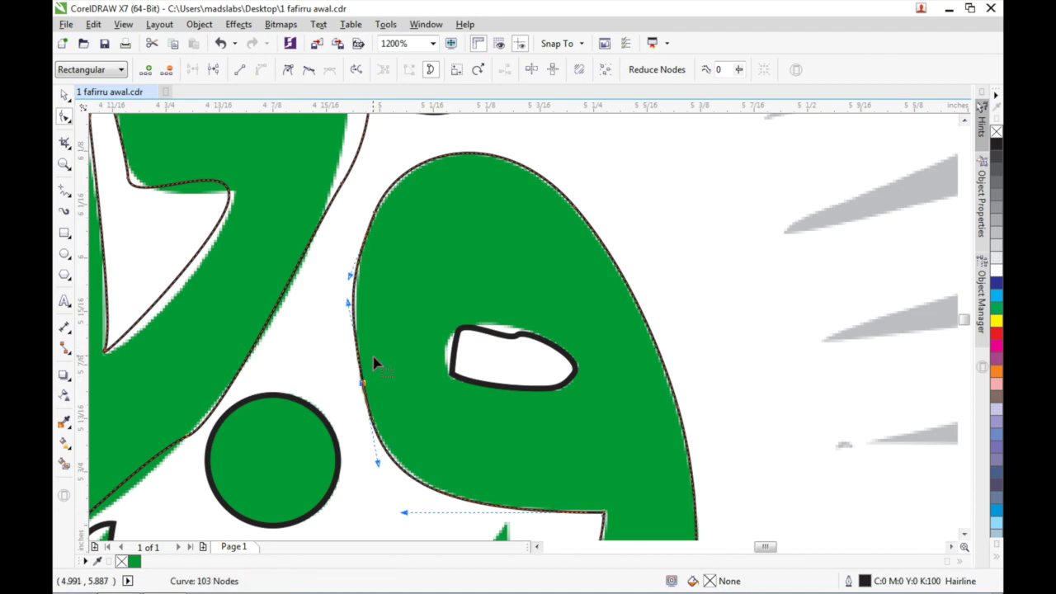
pyautogui.moveTo(349, 304); pyautogui.dragTo(354, 315)
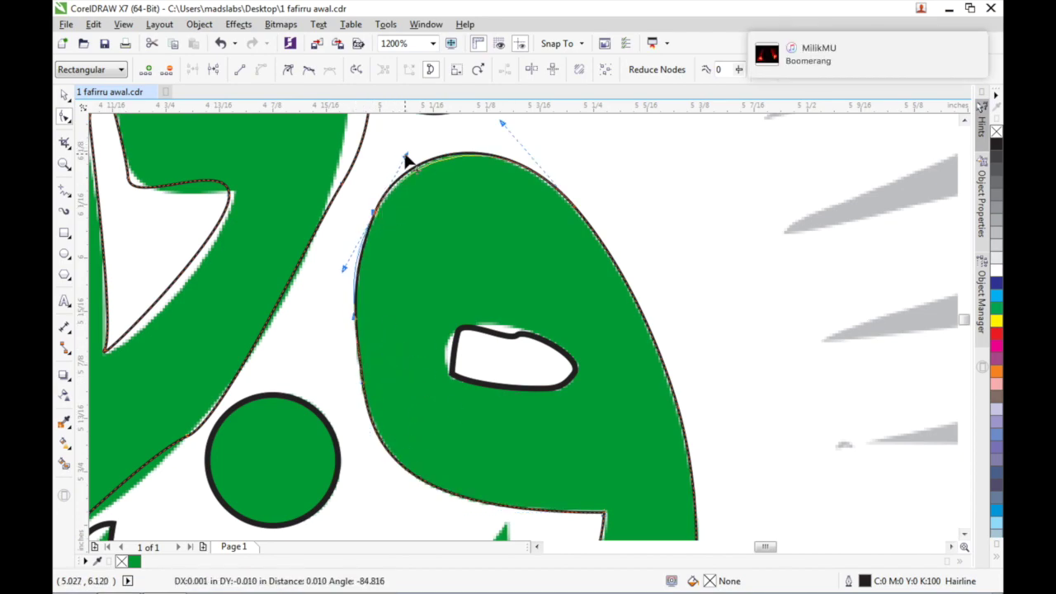
pyautogui.click(347, 278)
pyautogui.rightClick(66, 109)
pyautogui.click(69, 120)
pyautogui.click(84, 137)
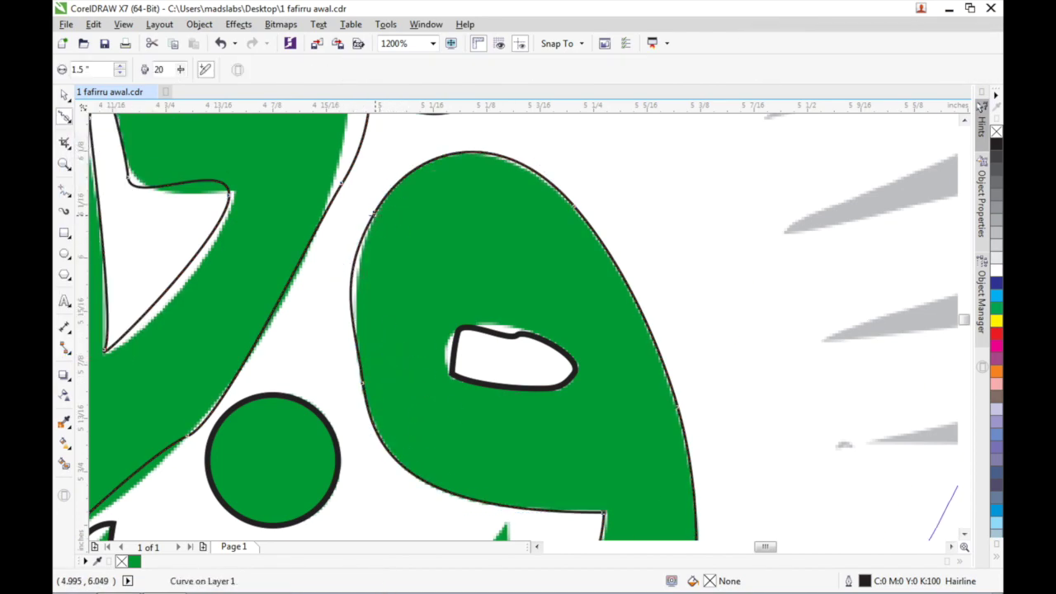
pyautogui.click(69, 121)
pyautogui.click(113, 154)
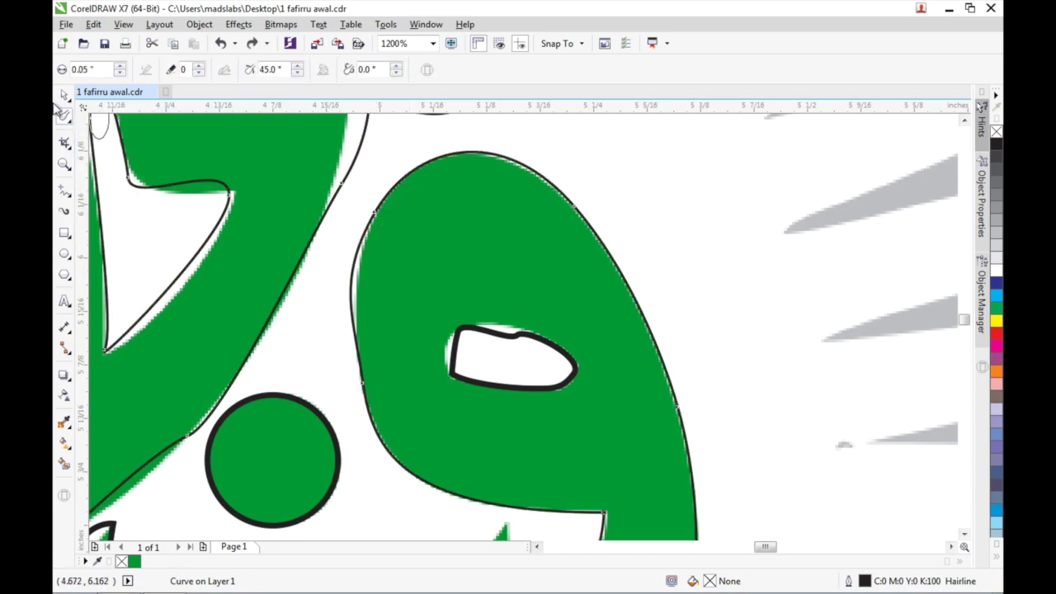
pyautogui.click(69, 120)
pyautogui.click(109, 122)
# - Pull the bulging left edge of the rightmost looped letter's outline inward onto the green shape
pyautogui.click(347, 275)
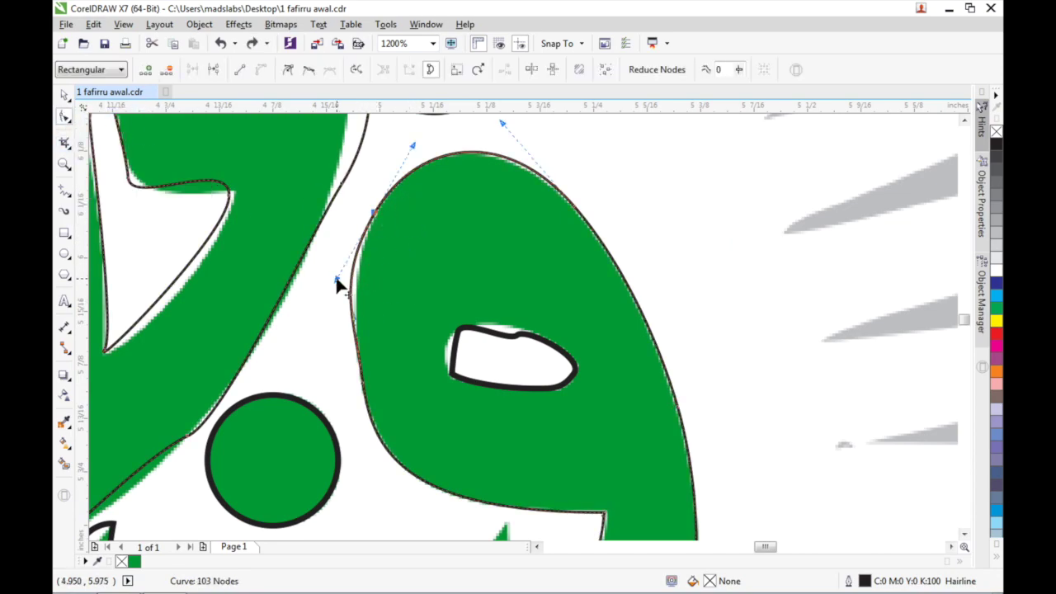
pyautogui.click(365, 388)
pyautogui.click(355, 318)
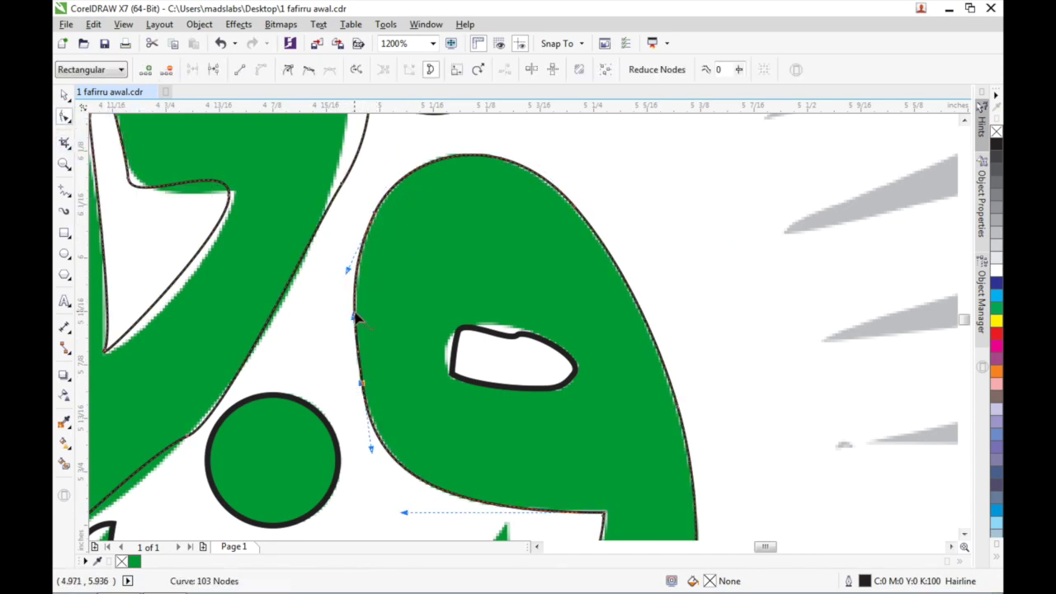
# - Round the left end of the small opening's outline in the upper looped letter and set its outline width to Hairline
pyautogui.click(454, 330)
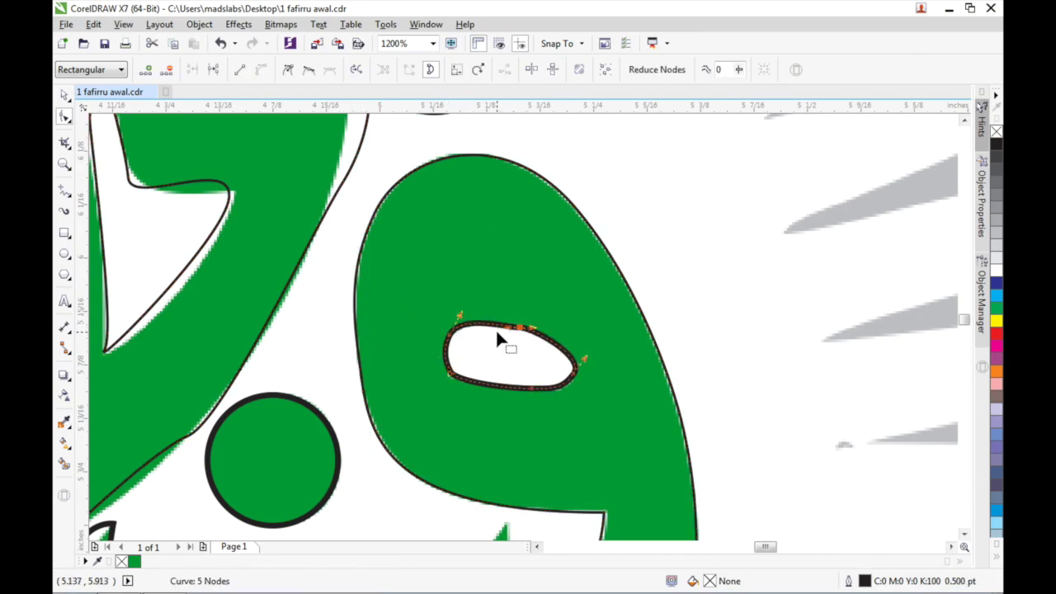
pyautogui.click(63, 94)
pyautogui.click(521, 69)
pyautogui.click(491, 93)
pyautogui.press('space')
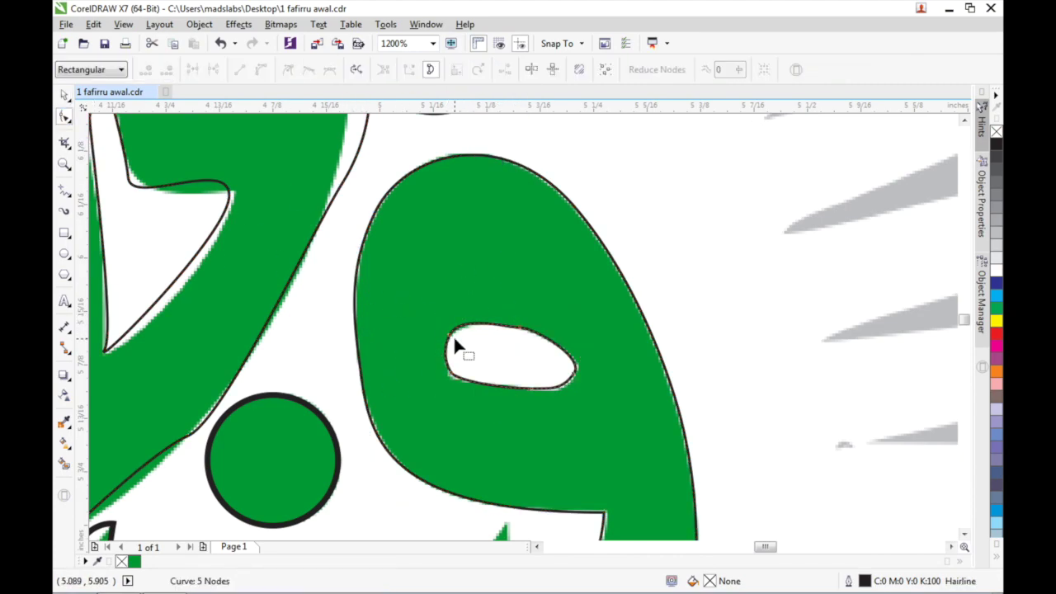
# - Adjust the nodes and handles around the upper opening's outline so all its edges follow the white shape
pyautogui.moveTo(454, 336); pyautogui.dragTo(457, 377)
pyautogui.scroll(2, 446, 378)
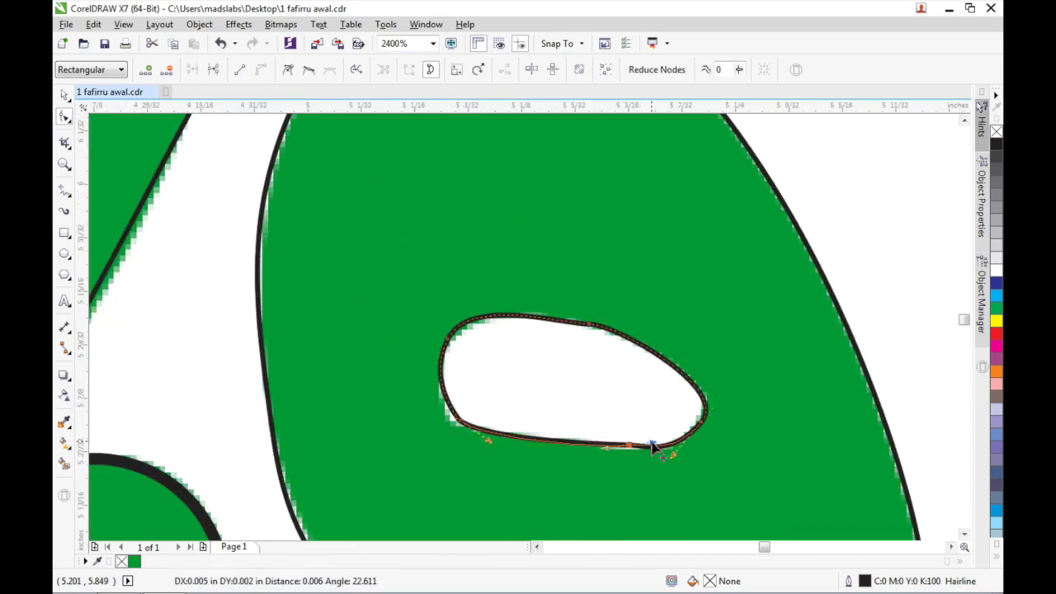
pyautogui.click(584, 340)
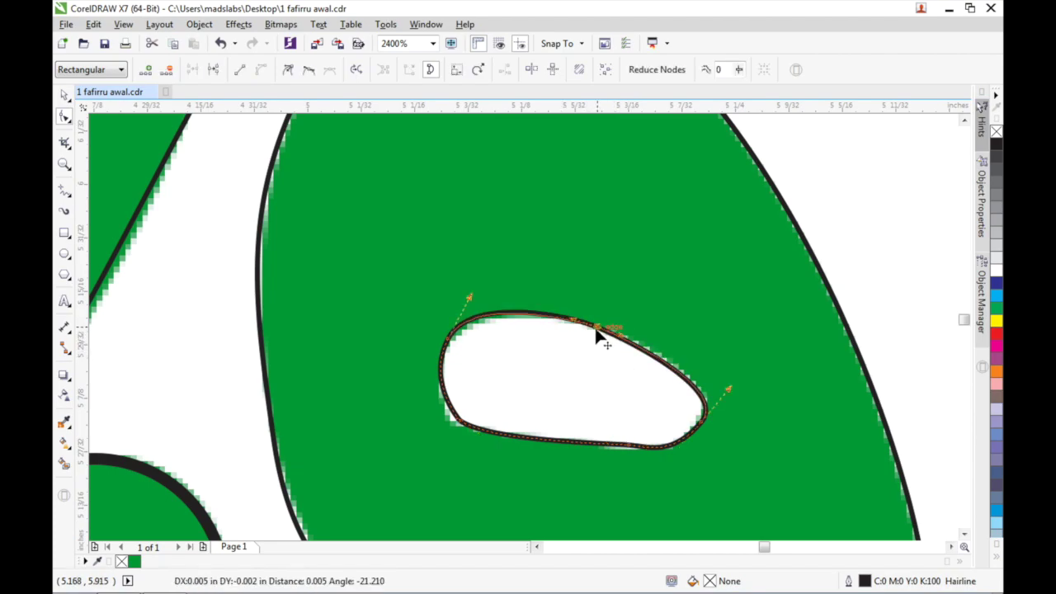
pyautogui.moveTo(596, 331); pyautogui.dragTo(604, 334)
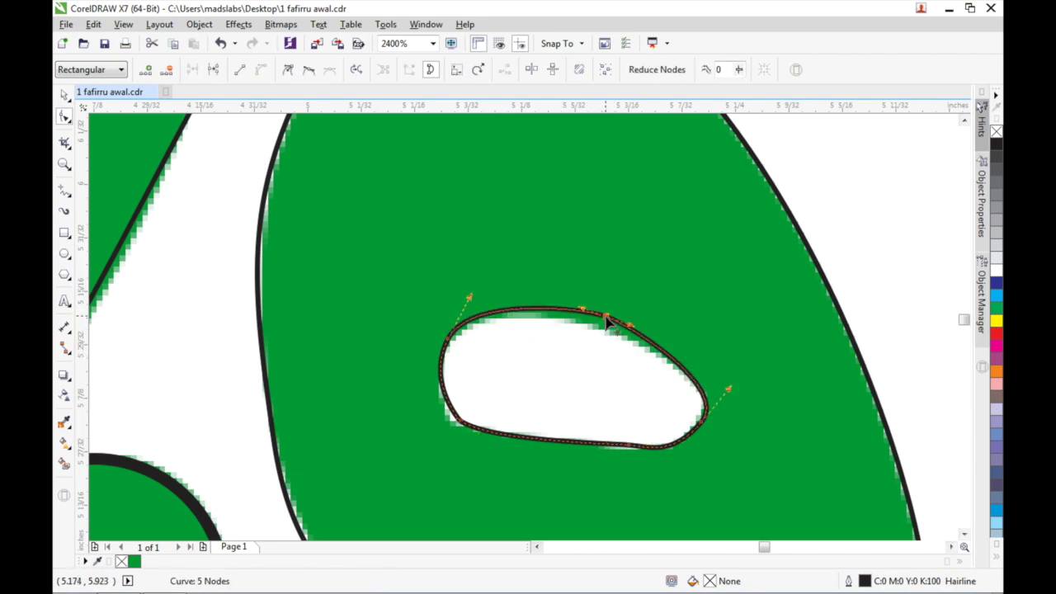
pyautogui.scroll(2, 462, 422)
pyautogui.moveTo(462, 423); pyautogui.dragTo(551, 487)
pyautogui.scroll(-4, 449, 424)
pyautogui.scroll(2, 551, 487)
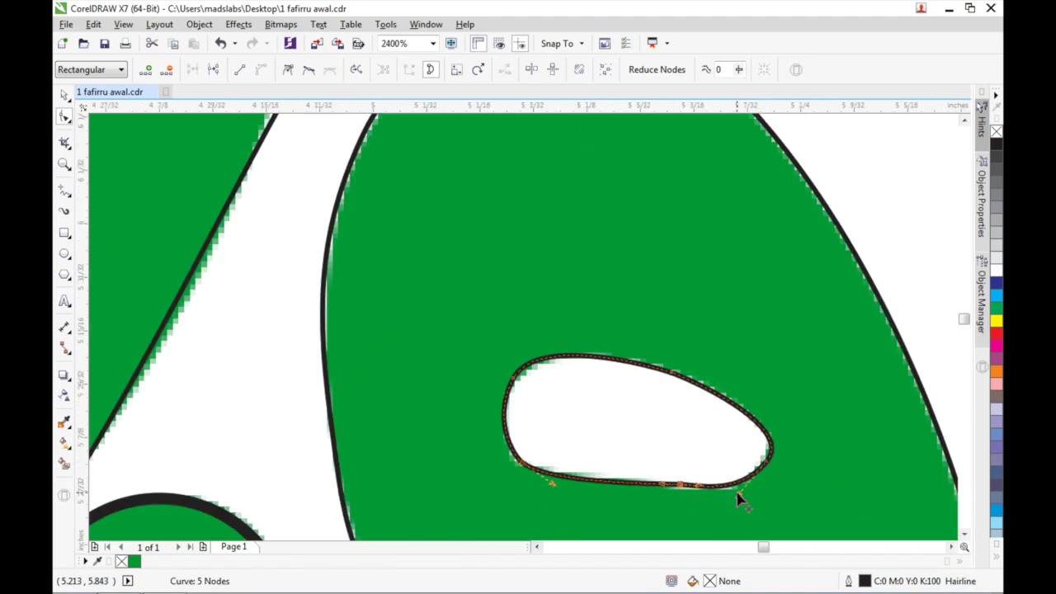
pyautogui.scroll(-2, 528, 402)
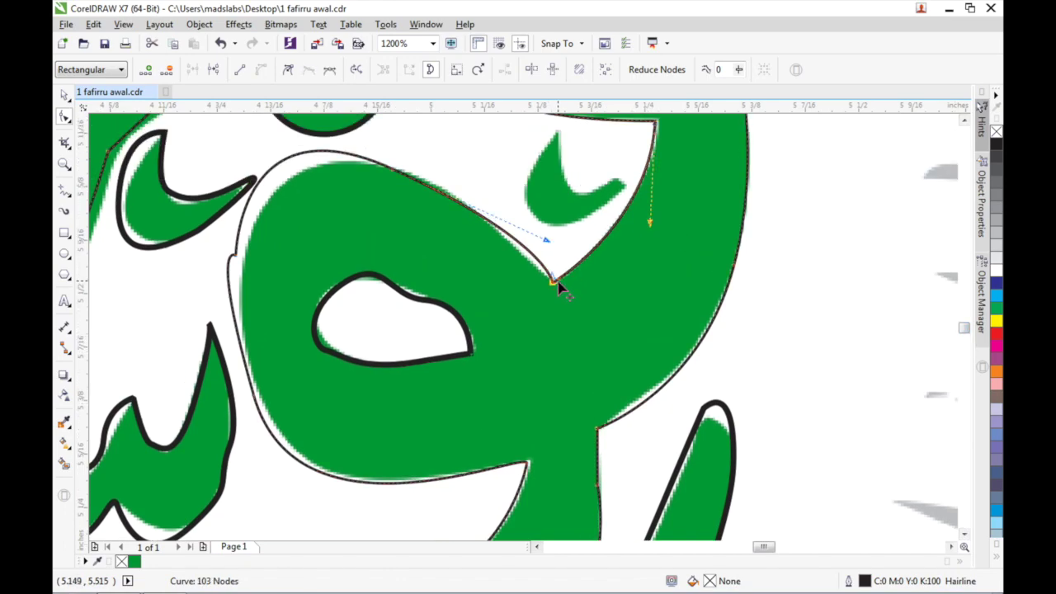
# - Reshape the top and left edges of the lower loop's outer outline to fit the green artwork
pyautogui.click(399, 175)
pyautogui.moveTo(410, 175); pyautogui.dragTo(383, 163)
pyautogui.scroll(2, 299, 151)
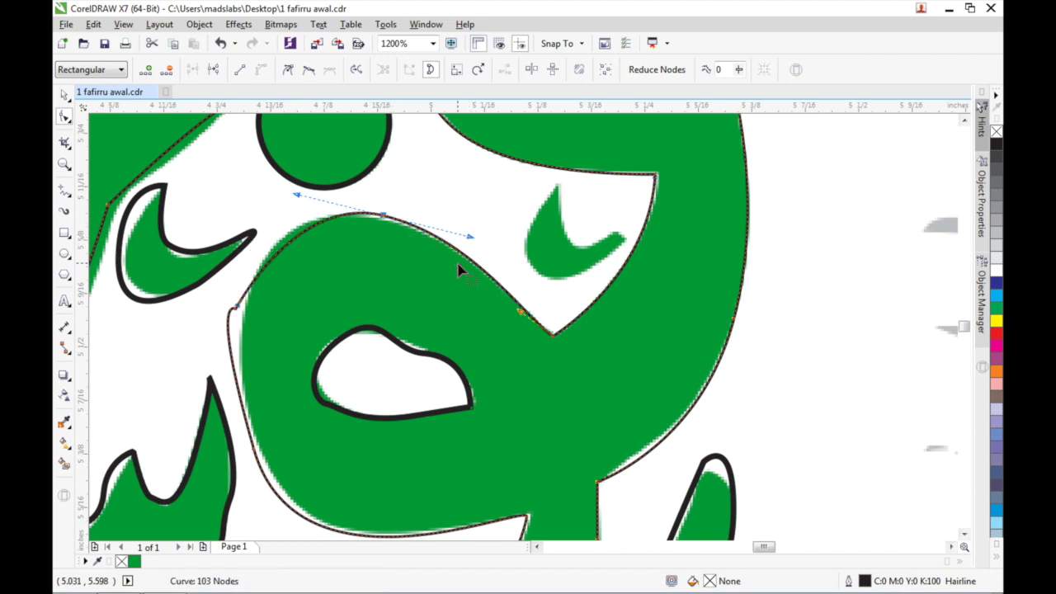
pyautogui.moveTo(252, 453); pyautogui.dragTo(265, 475)
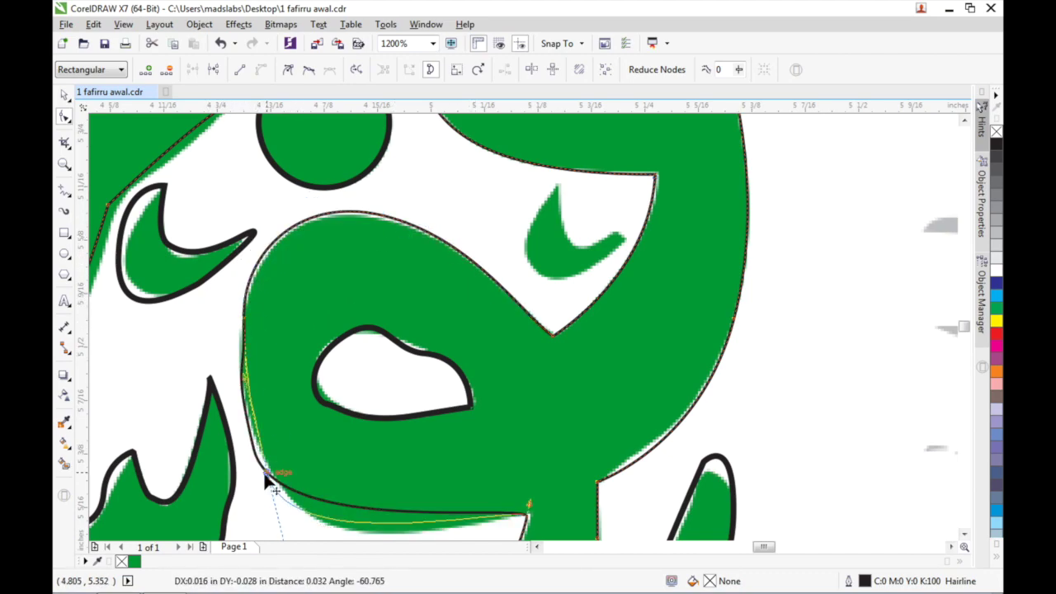
pyautogui.moveTo(246, 326); pyautogui.dragTo(260, 389)
pyautogui.moveTo(296, 195); pyautogui.dragTo(283, 187)
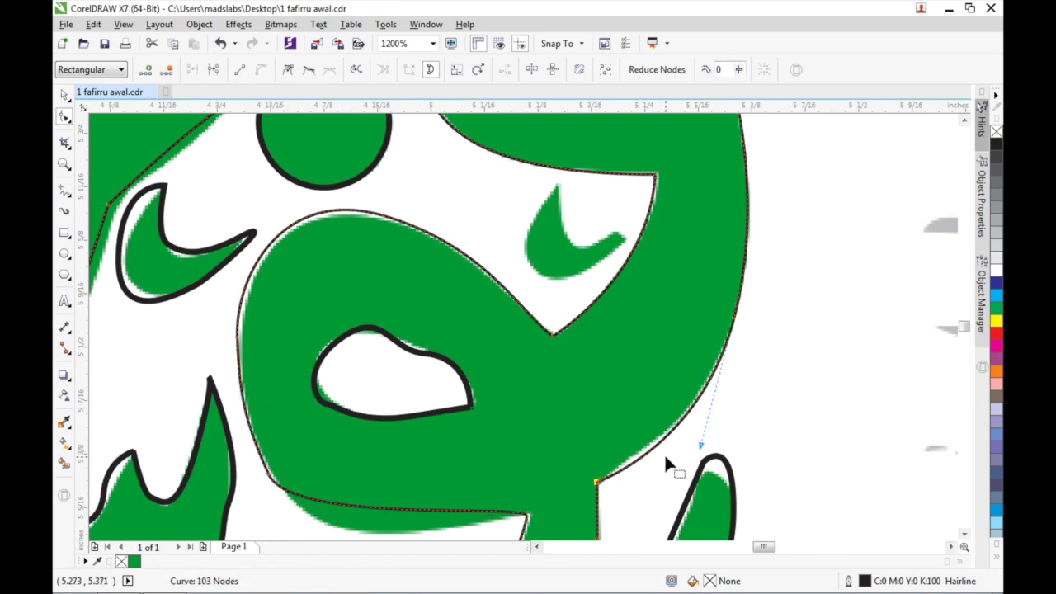
# - Set the lower loop's opening outline to Hairline and reshape it to follow the white shape
pyautogui.click(65, 93)
pyautogui.click(391, 372)
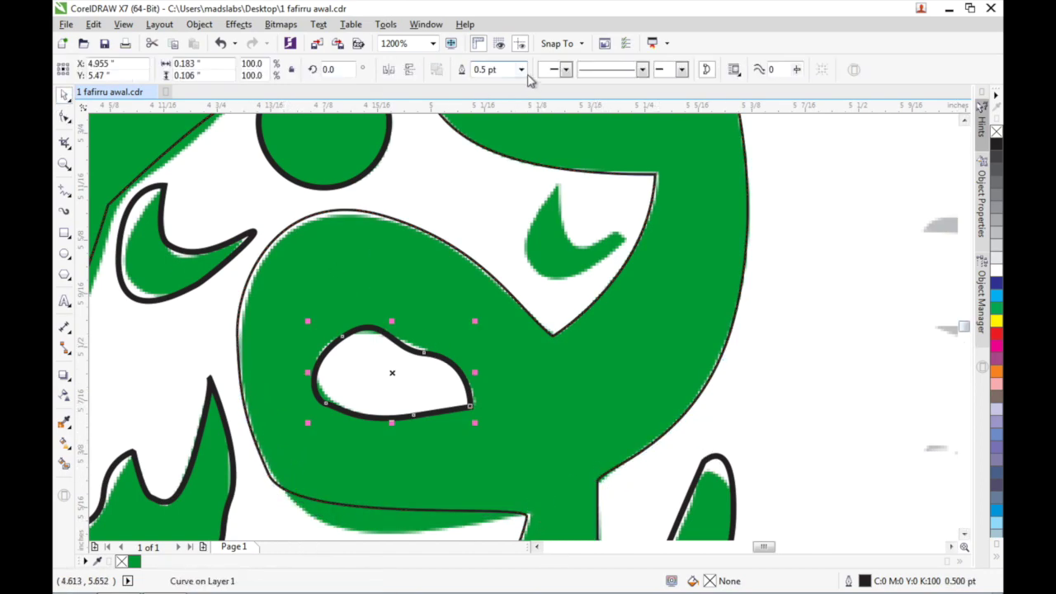
pyautogui.press('F10')
pyautogui.moveTo(345, 345); pyautogui.dragTo(334, 348)
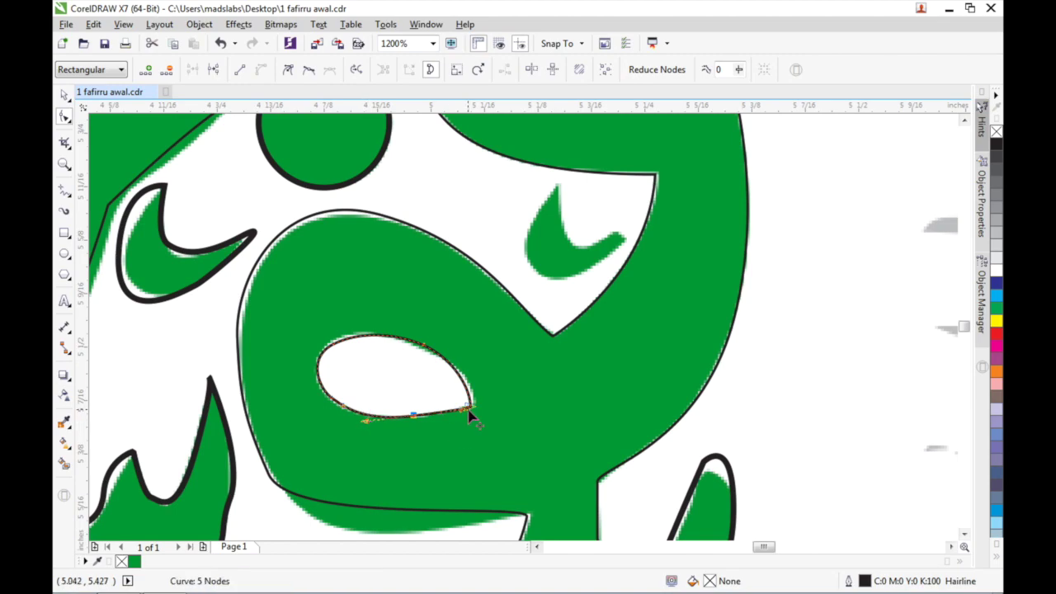
# - Curve the lower-left and bottom edges of the lower loop's outer outline onto the green shape
pyautogui.scroll(-2, 514, 435)
pyautogui.click(513, 431)
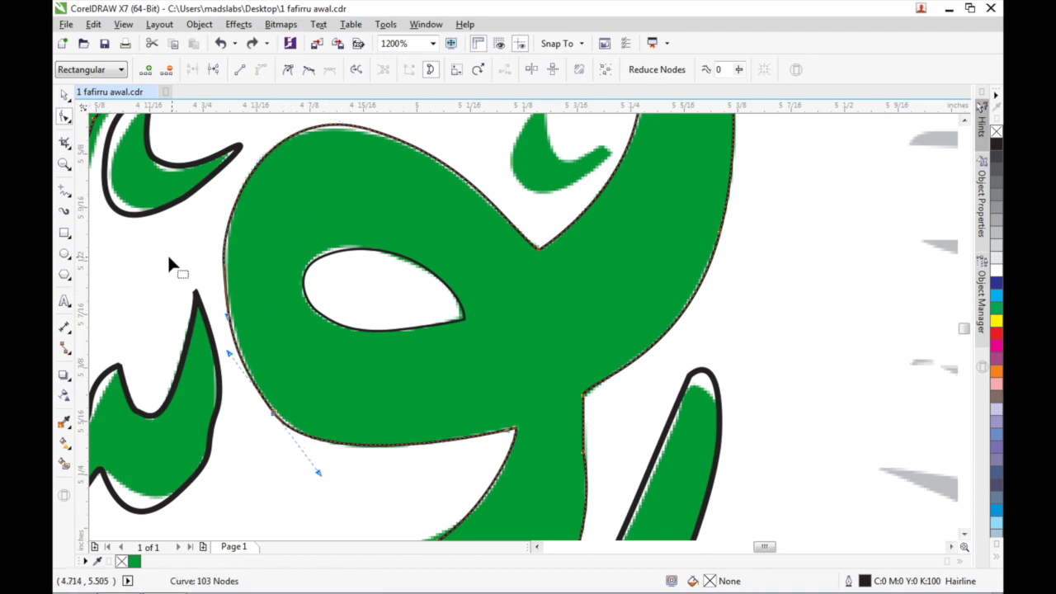
pyautogui.moveTo(501, 435); pyautogui.dragTo(502, 439)
# - Adjust the nodes and handles where the stem below the loop bends into the tail, fitting both edges to the artwork
pyautogui.scroll(-5, 964, 545)
pyautogui.moveTo(123, 366); pyautogui.dragTo(378, 358)
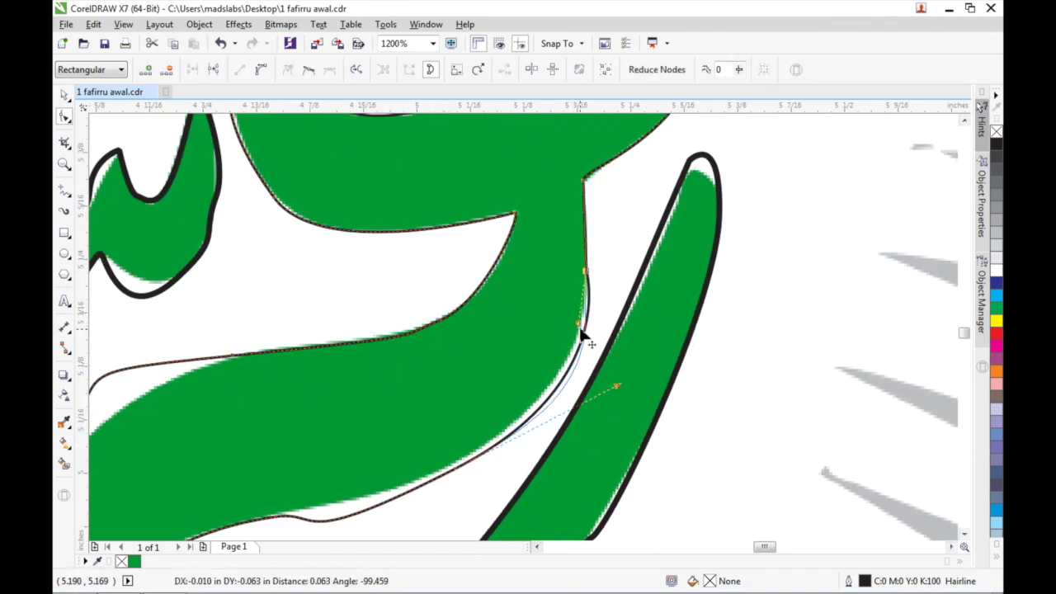
pyautogui.moveTo(580, 334); pyautogui.dragTo(582, 339)
pyautogui.moveTo(487, 441)
pyautogui.mouseDown()
pyautogui.moveTo(459, 471)
pyautogui.moveTo(478, 453)
pyautogui.mouseUp()
pyautogui.moveTo(573, 336); pyautogui.dragTo(579, 337)
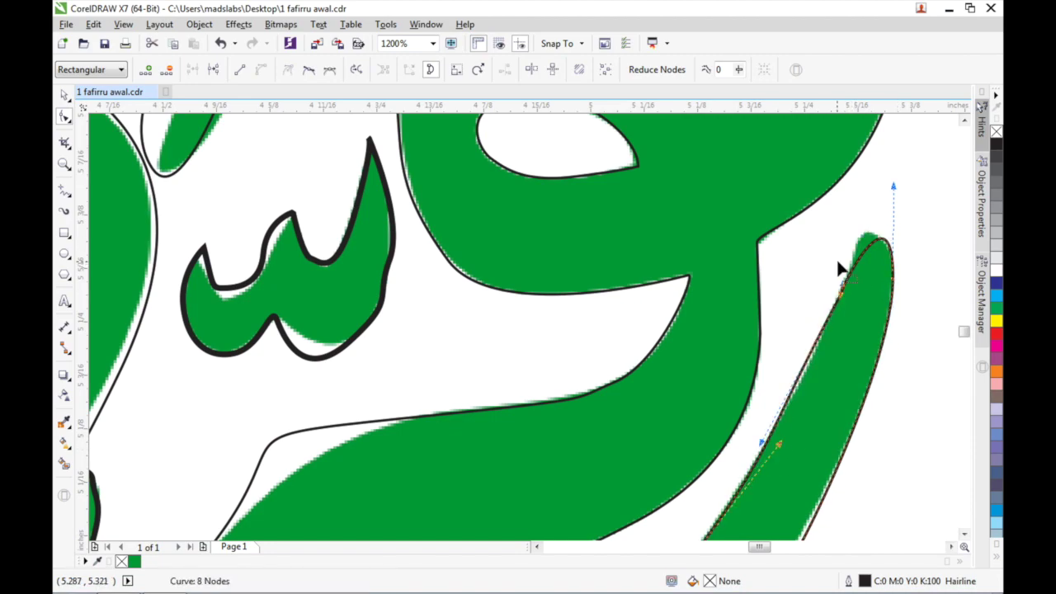
# - Fit the top end and outer edge of the long slanted stroke's outline to its green shape
pyautogui.moveTo(857, 292)
pyautogui.mouseDown()
pyautogui.moveTo(789, 420)
pyautogui.moveTo(851, 280)
pyautogui.mouseUp()
pyautogui.scroll(-2, 767, 477)
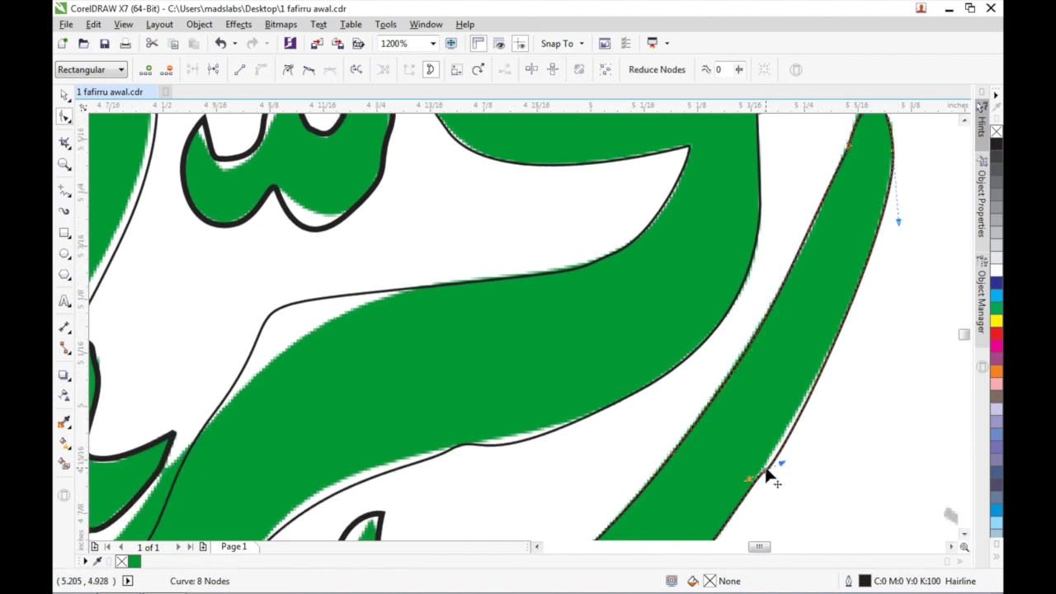
# - Smooth the bump on the sweeping tail's lower edge and refit the tail's upper edge to the green artwork
pyautogui.click(471, 448)
pyautogui.moveTo(471, 448)
pyautogui.mouseDown()
pyautogui.moveTo(500, 451)
pyautogui.moveTo(484, 462)
pyautogui.mouseUp()
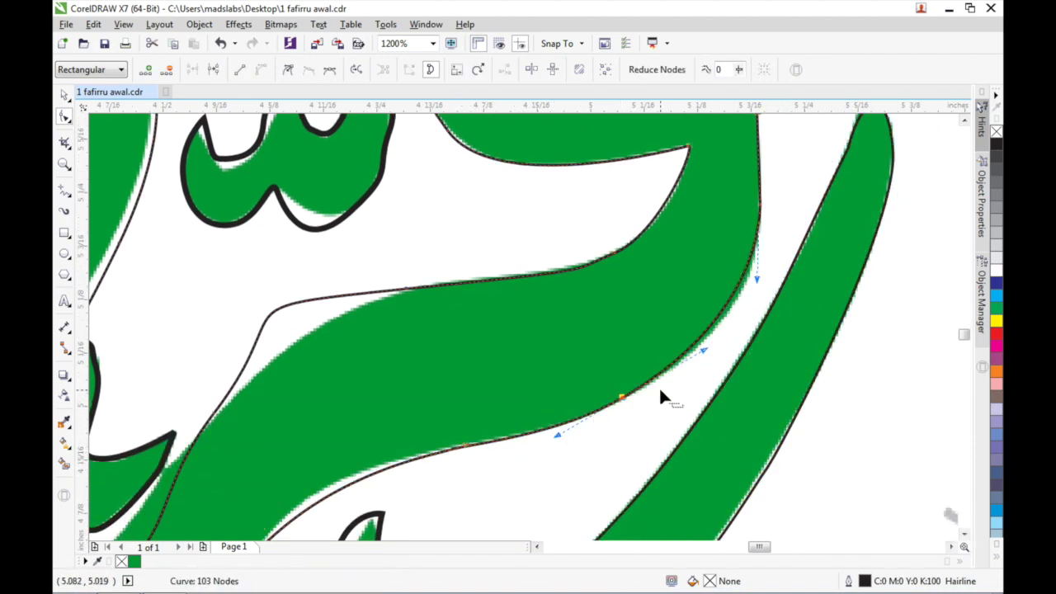
pyautogui.moveTo(759, 297); pyautogui.dragTo(758, 293)
pyautogui.moveTo(618, 255); pyautogui.dragTo(575, 279)
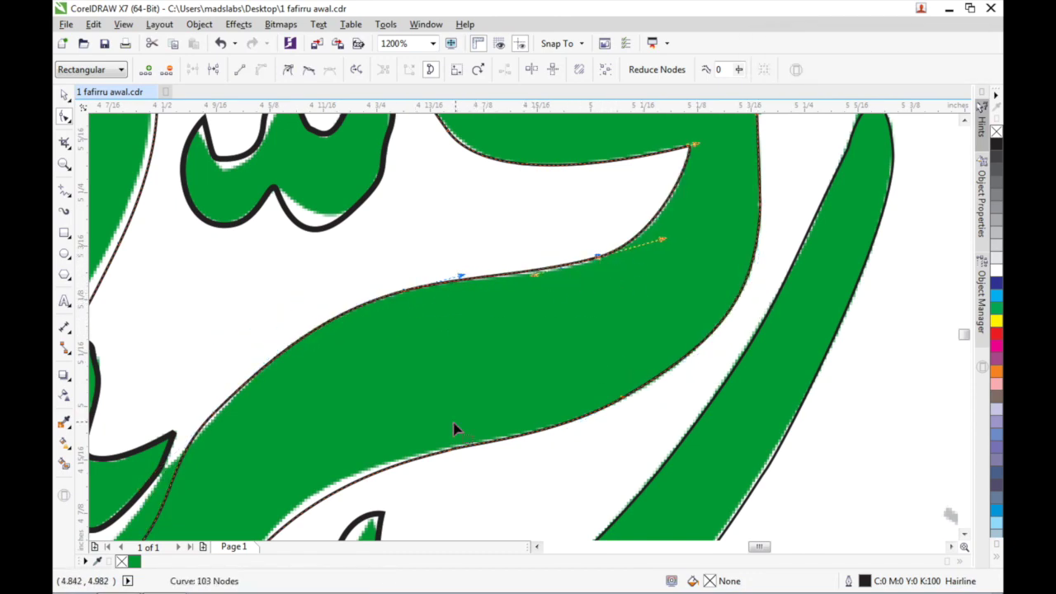
# - Continue fitting the sweeping tail's lower and upper edges where it descends between the two small accent marks
pyautogui.hscroll(-5, 454, 430)
pyautogui.scroll(-3, 625, 455)
pyautogui.moveTo(629, 334); pyautogui.dragTo(628, 332)
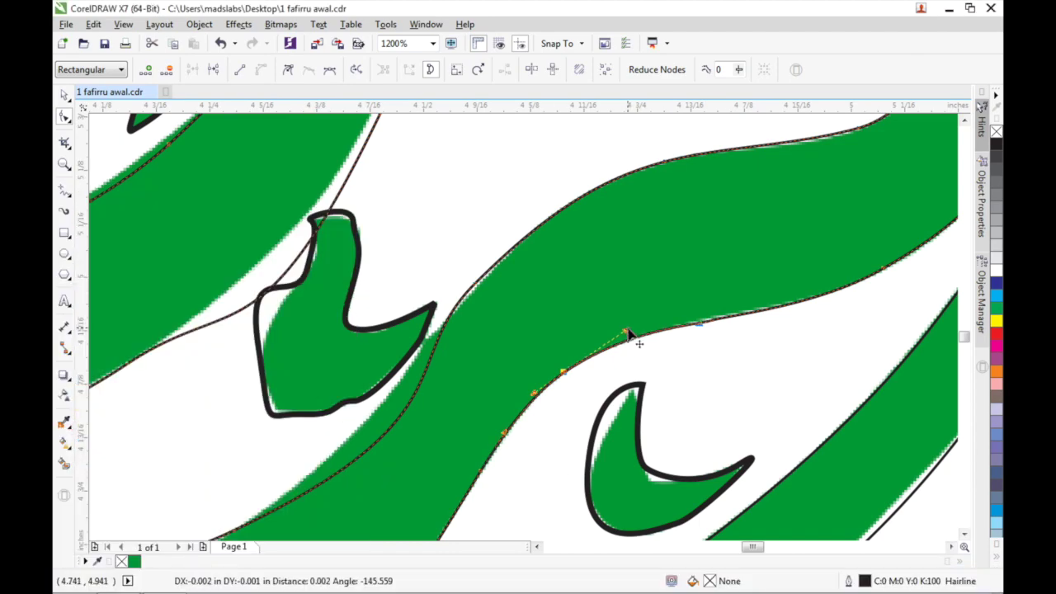
pyautogui.moveTo(452, 334); pyautogui.dragTo(424, 359)
# - Set the outlines of the two small accent marks on either side of the tail to Hairline
pyautogui.press('space')
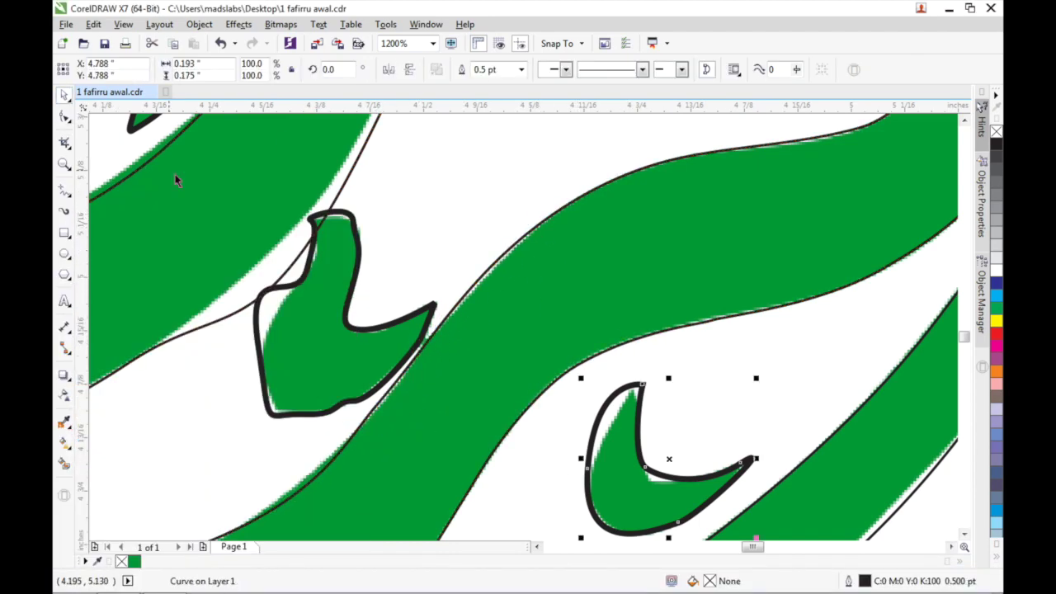
pyautogui.keyDown('shift'); pyautogui.click(429, 309); pyautogui.keyUp('shift')
pyautogui.press('F10')
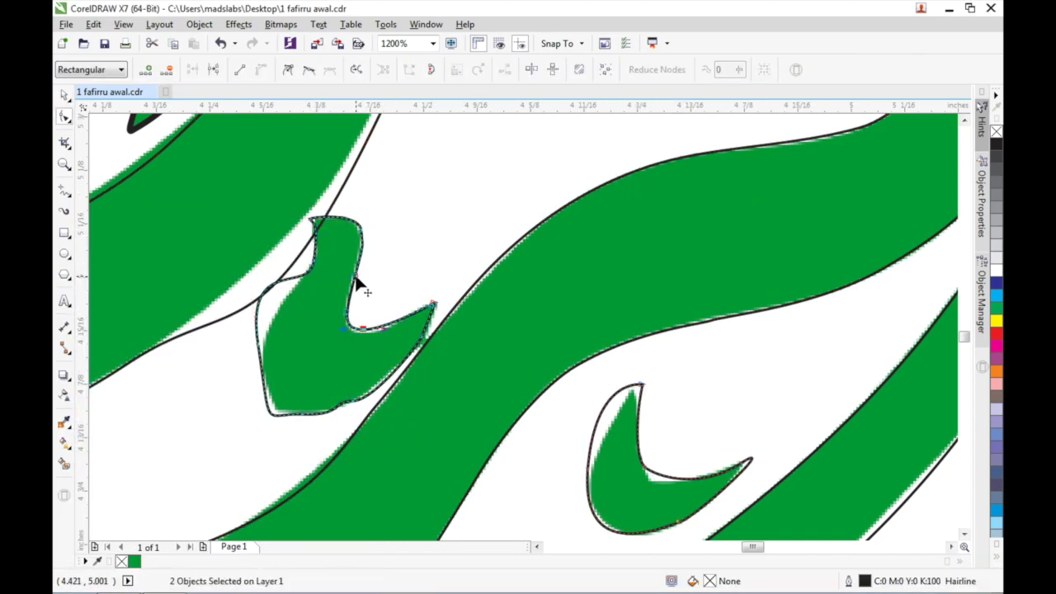
# - Reshape the inner side and notch of the left accent mark's outline to match the green shape
pyautogui.scroll(2, 360, 250)
pyautogui.click(368, 280)
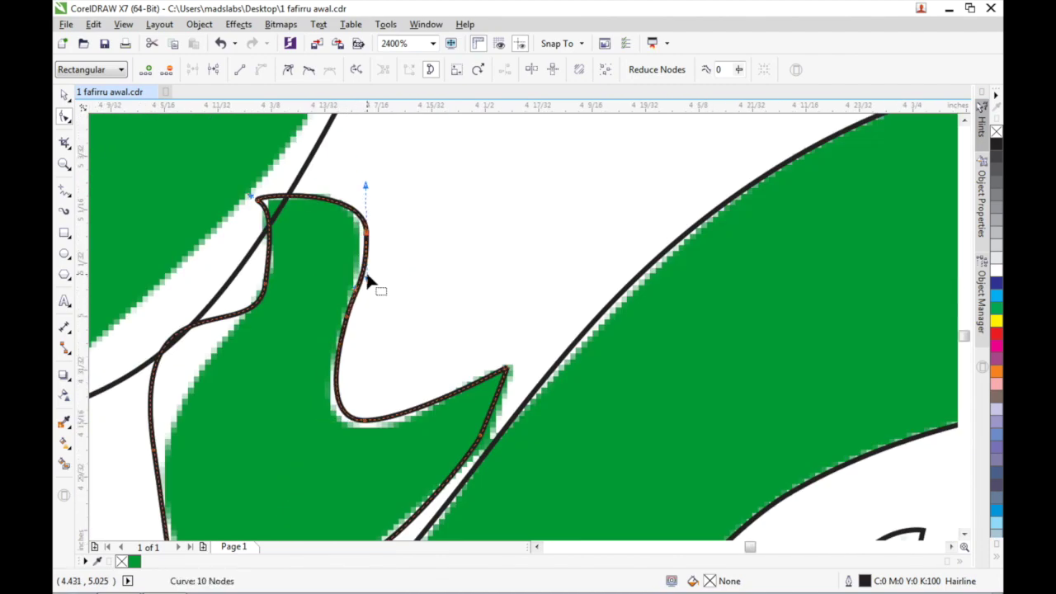
pyautogui.moveTo(355, 188); pyautogui.dragTo(370, 275)
pyautogui.click(371, 427)
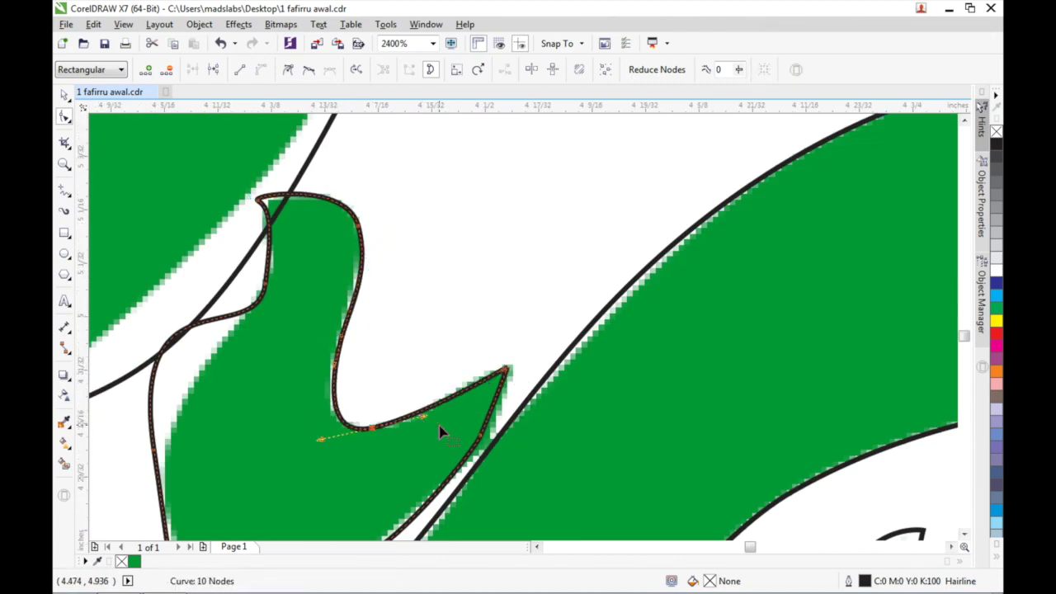
# - Add a node to the left accent mark's outline and pull its left edge onto the green shape
pyautogui.scroll(-3, 161, 354)
pyautogui.doubleClick(262, 198)
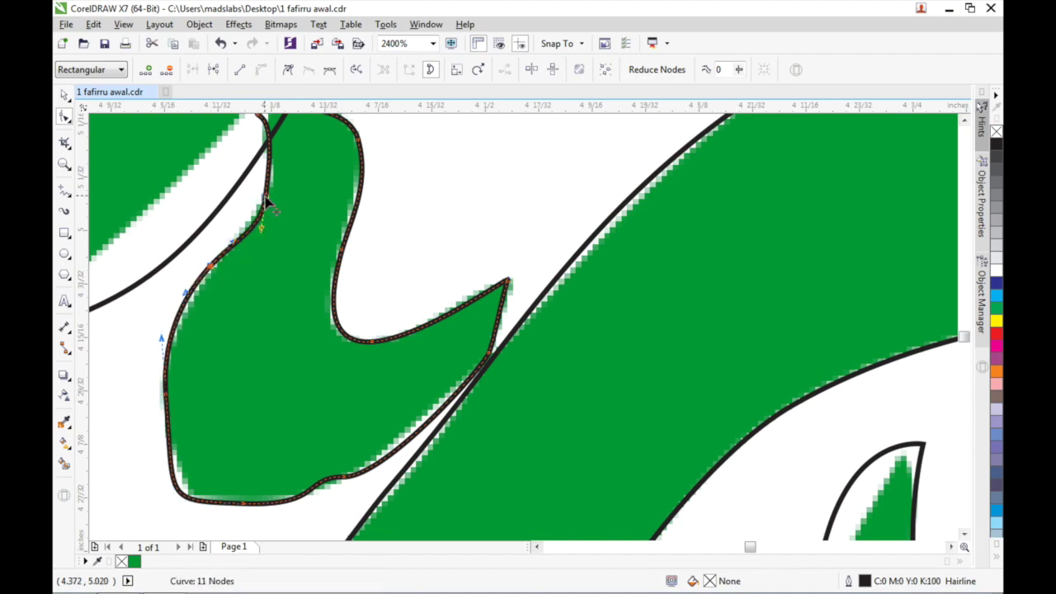
pyautogui.scroll(1, 278, 208)
pyautogui.moveTo(278, 207)
pyautogui.mouseDown()
pyautogui.moveTo(285, 171)
pyautogui.moveTo(281, 189)
pyautogui.mouseUp()
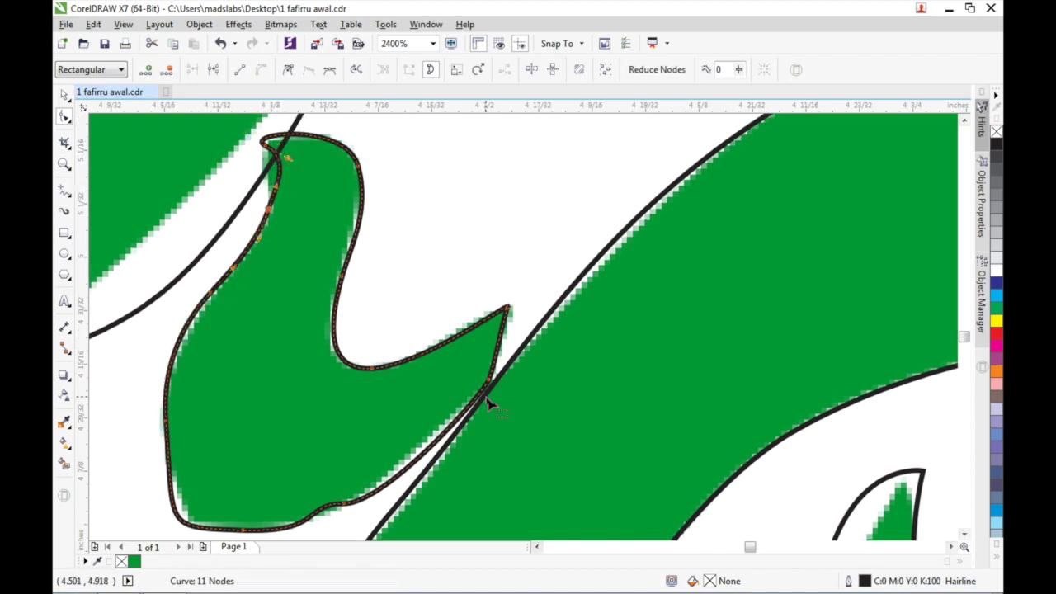
# - Smooth the bottom edge and lower-left corner of the left accent mark's outline
pyautogui.moveTo(326, 510); pyautogui.dragTo(323, 525)
pyautogui.scroll(-4, 174, 438)
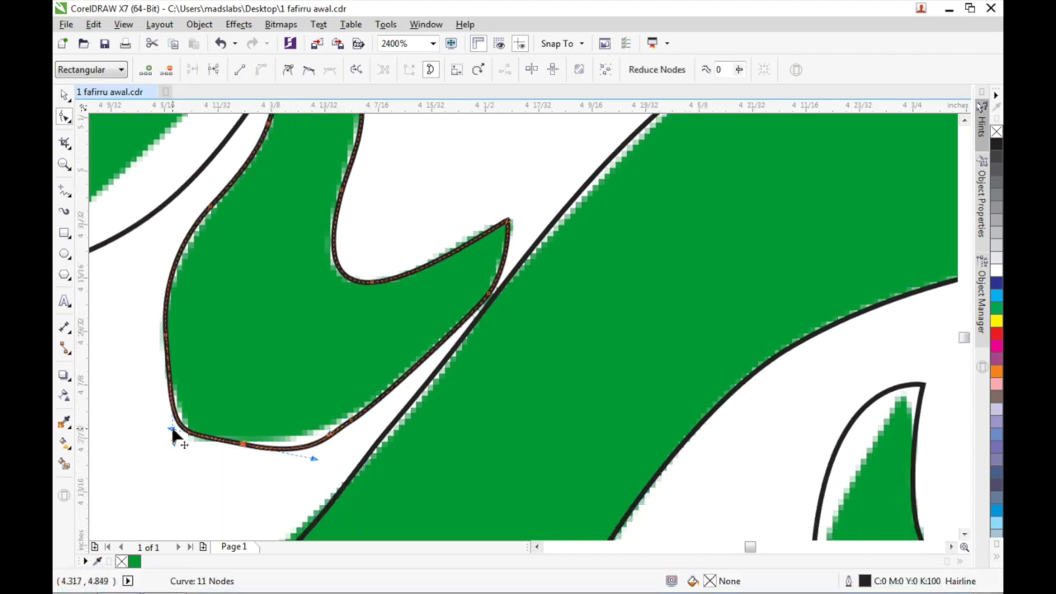
pyautogui.moveTo(173, 438); pyautogui.dragTo(213, 448)
pyautogui.moveTo(346, 423); pyautogui.dragTo(214, 450)
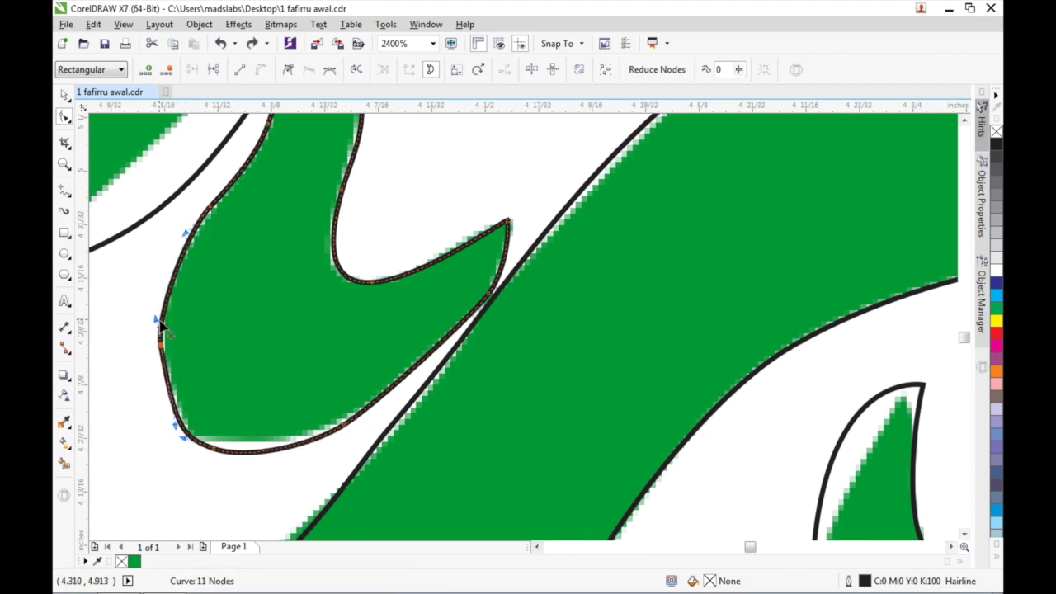
# - Fit the tail's upper edge below the accent mark and its outer lower-right edge to the green artwork
pyautogui.scroll(-3, 666, 449)
pyautogui.scroll(5, 618, 309)
pyautogui.click(618, 309)
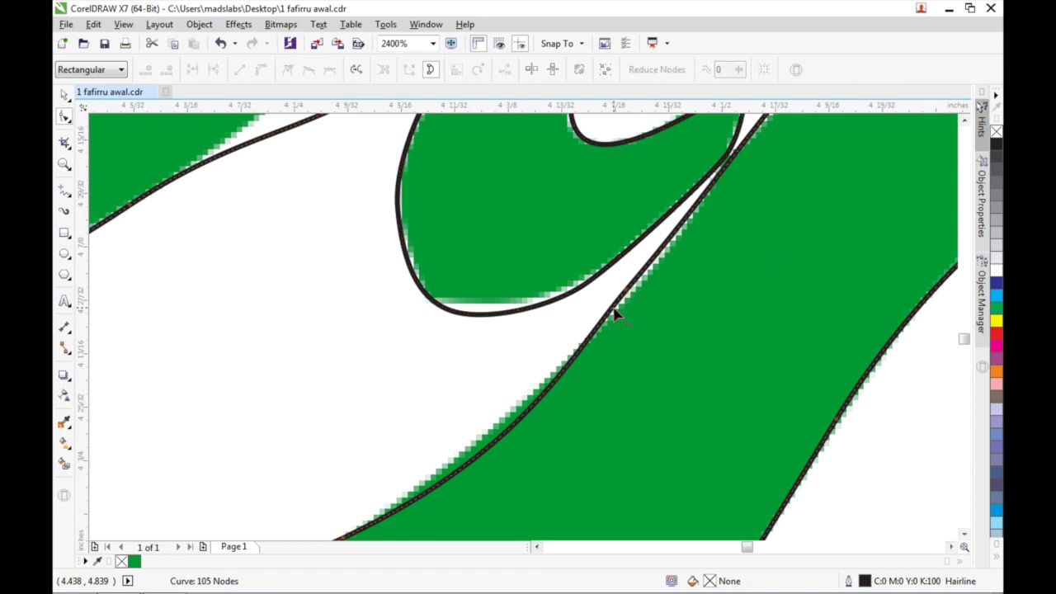
pyautogui.scroll(-5, 575, 420)
pyautogui.scroll(2, 873, 248)
pyautogui.click(836, 228)
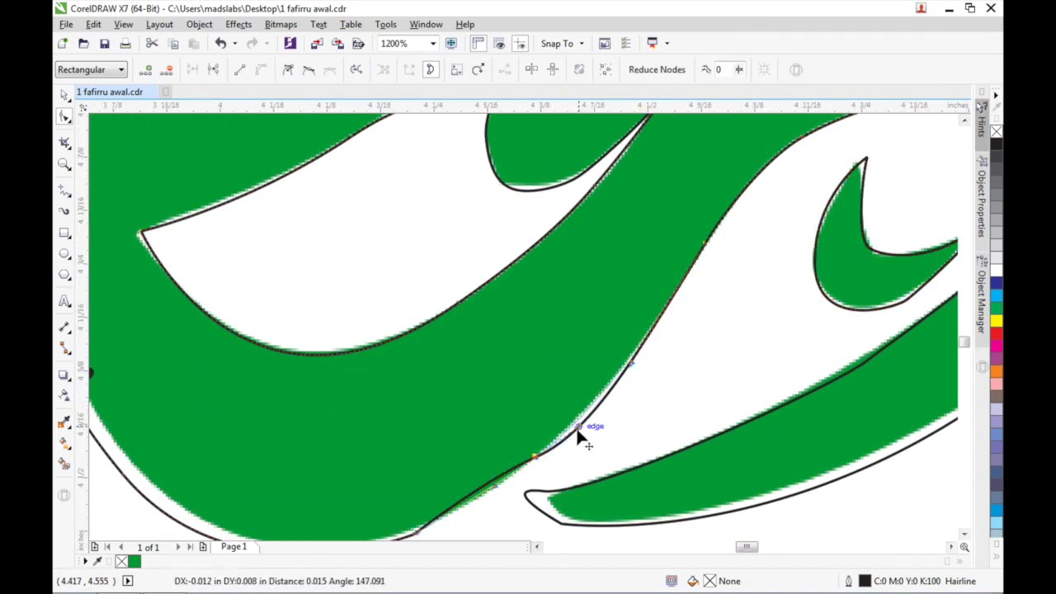
# - Move the node at the pointed left tip of the bowl's inner edge onto the artwork's corner
pyautogui.click(143, 235)
pyautogui.scroll(2, 147, 234)
pyautogui.scroll(-2, 103, 268)
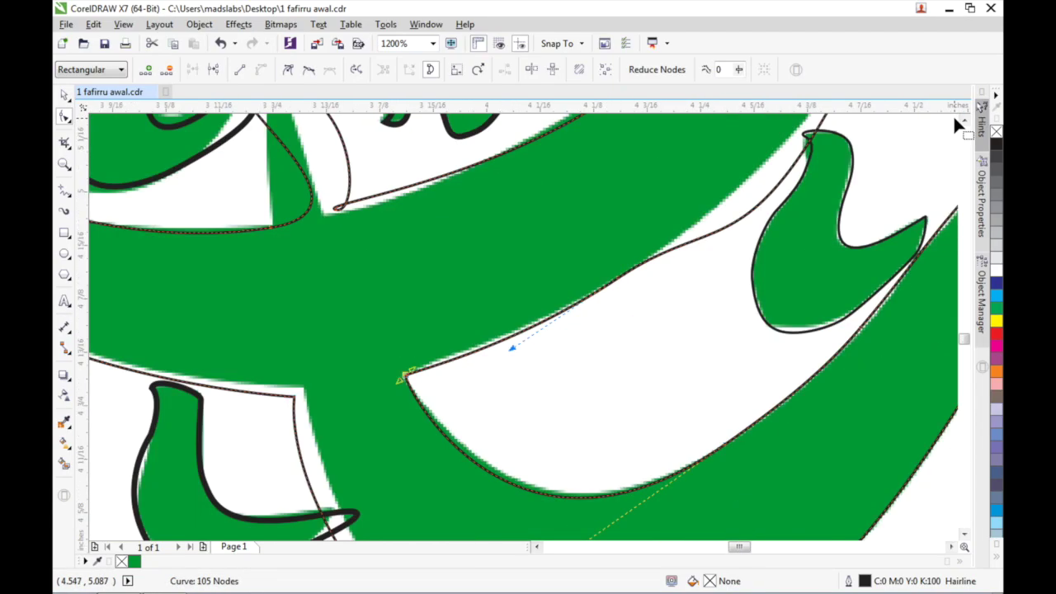
pyautogui.moveTo(408, 293)
pyautogui.mouseDown()
pyautogui.moveTo(422, 295)
pyautogui.moveTo(434, 360)
pyautogui.moveTo(405, 294)
pyautogui.mouseUp()
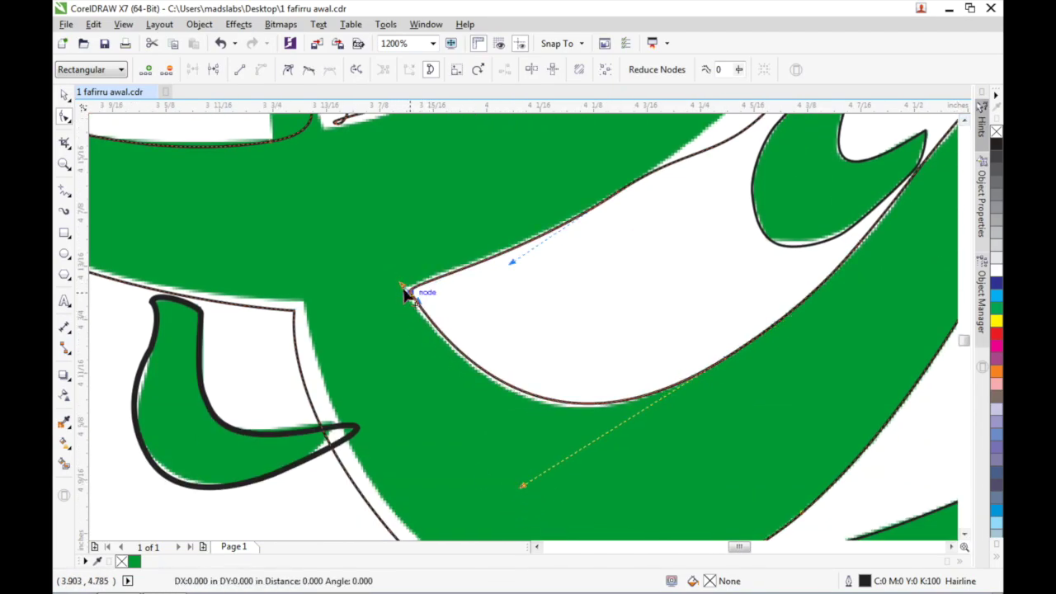
# - Adjust the long handle of the bowl's inner edge so the curve follows the green shape
pyautogui.scroll(2, 406, 295)
pyautogui.scroll(-4, 332, 245)
pyautogui.scroll(2, 853, 514)
pyautogui.moveTo(556, 485); pyautogui.dragTo(541, 483)
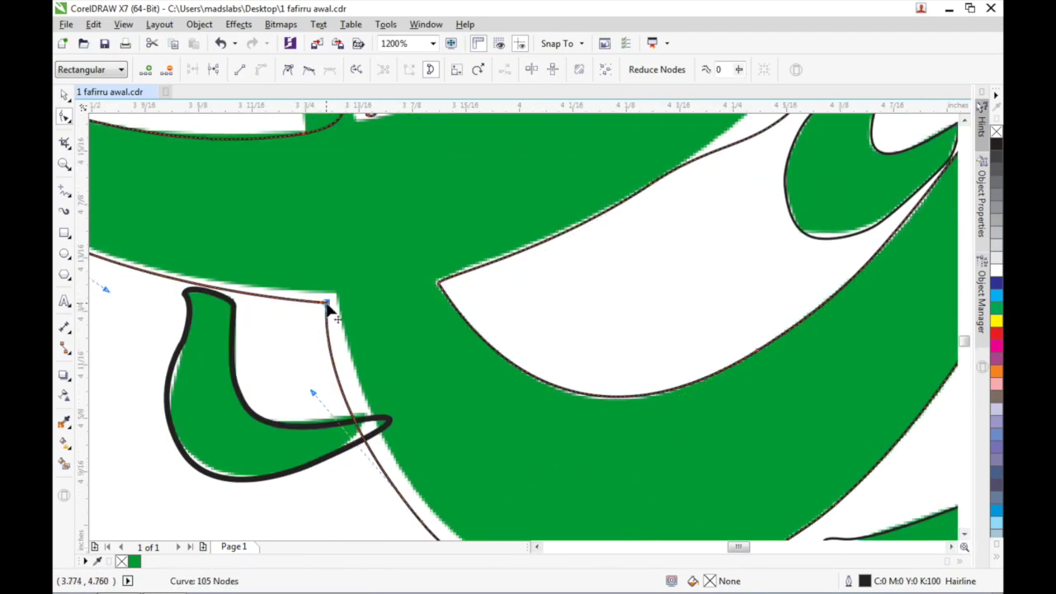
# - Move the bowl's outer left corner node onto the artwork and smooth the outline along its left and bottom edges
pyautogui.scroll(2, 330, 306)
pyautogui.scroll(-2, 330, 271)
pyautogui.scroll(-1, 685, 529)
pyautogui.moveTo(685, 529); pyautogui.dragTo(684, 528)
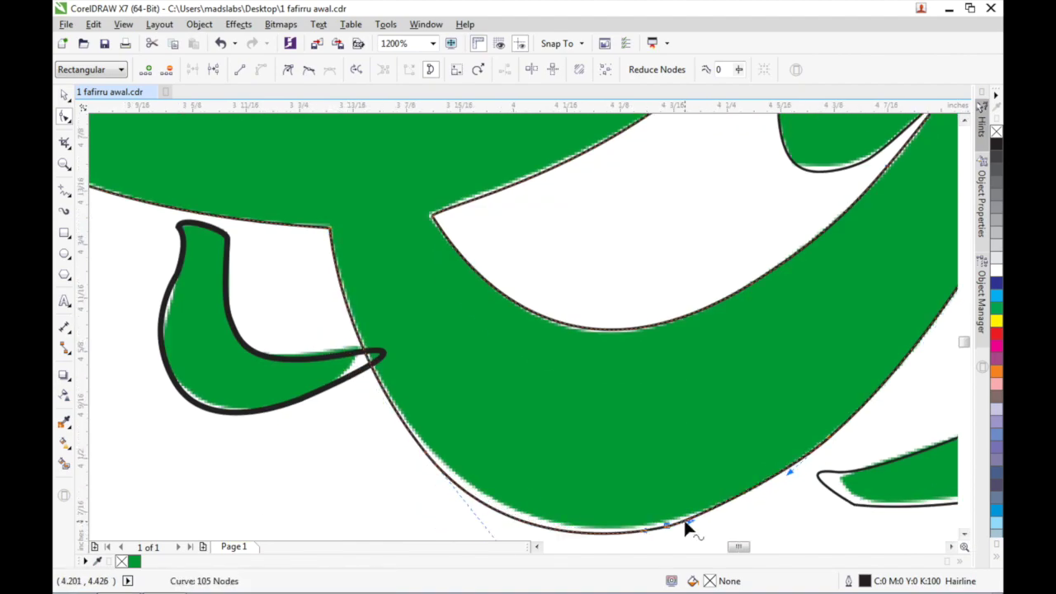
pyautogui.scroll(-1, 660, 520)
pyautogui.moveTo(489, 530); pyautogui.dragTo(512, 505)
pyautogui.click(670, 491)
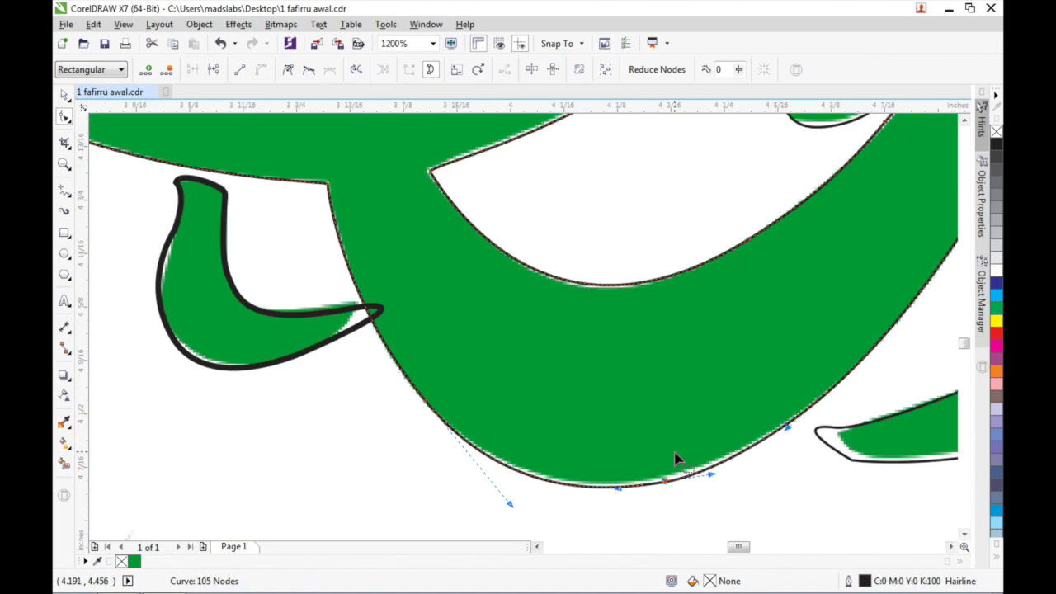
# - Select the accent mark below the bowl's left side and fit the rounded corner of its upper end to the artwork
pyautogui.press('space')
pyautogui.click(198, 273)
pyautogui.press('space')
pyautogui.moveTo(234, 202); pyautogui.dragTo(236, 216)
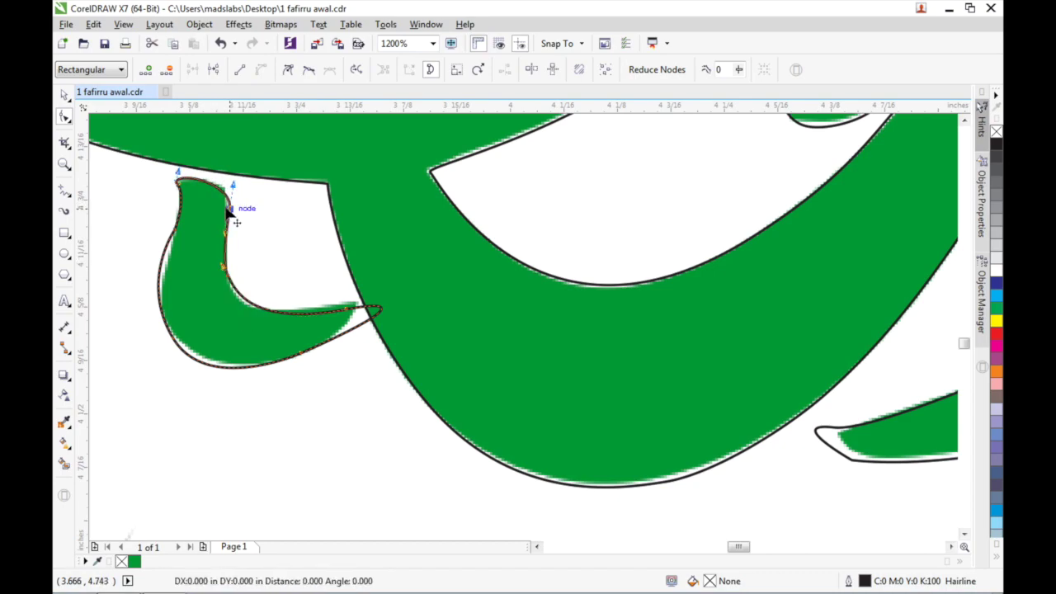
pyautogui.scroll(1, 192, 245)
pyautogui.scroll(1, 305, 353)
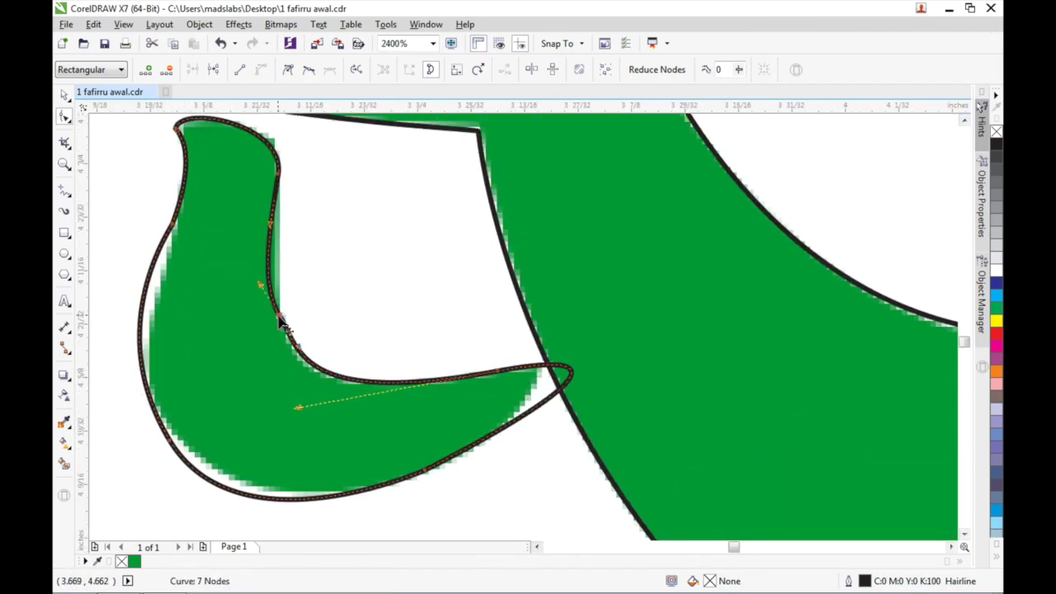
# - Fit that accent mark's inner bend, pointed end and rounded underside to the green shape
pyautogui.moveTo(303, 350)
pyautogui.mouseDown()
pyautogui.moveTo(283, 295)
pyautogui.moveTo(306, 349)
pyautogui.mouseUp()
pyautogui.moveTo(437, 470); pyautogui.dragTo(184, 371)
pyautogui.scroll(-1, 184, 371)
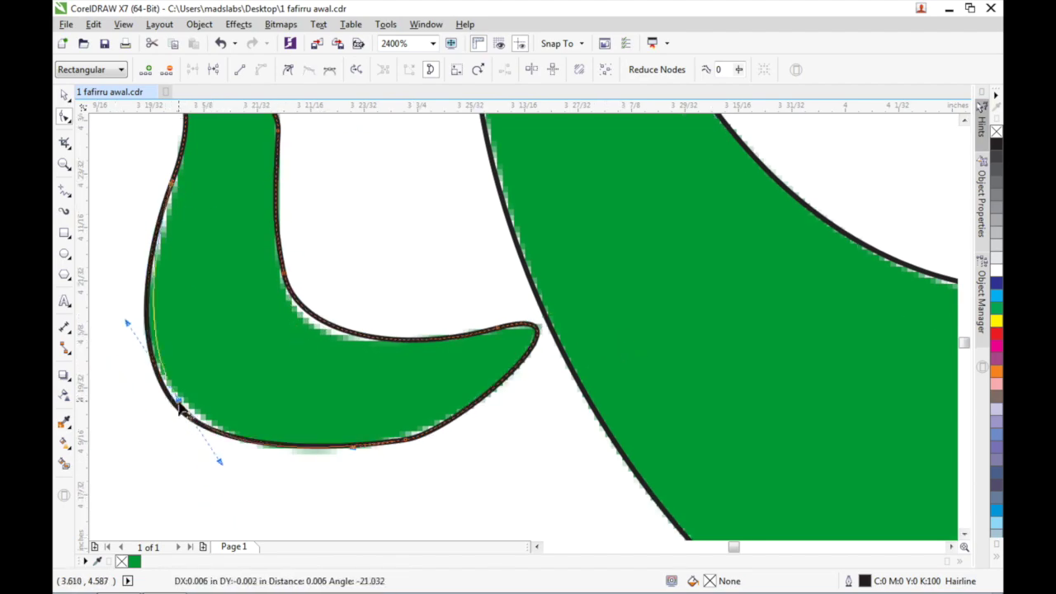
pyautogui.moveTo(220, 460); pyautogui.dragTo(355, 459)
pyautogui.scroll(-2, 471, 427)
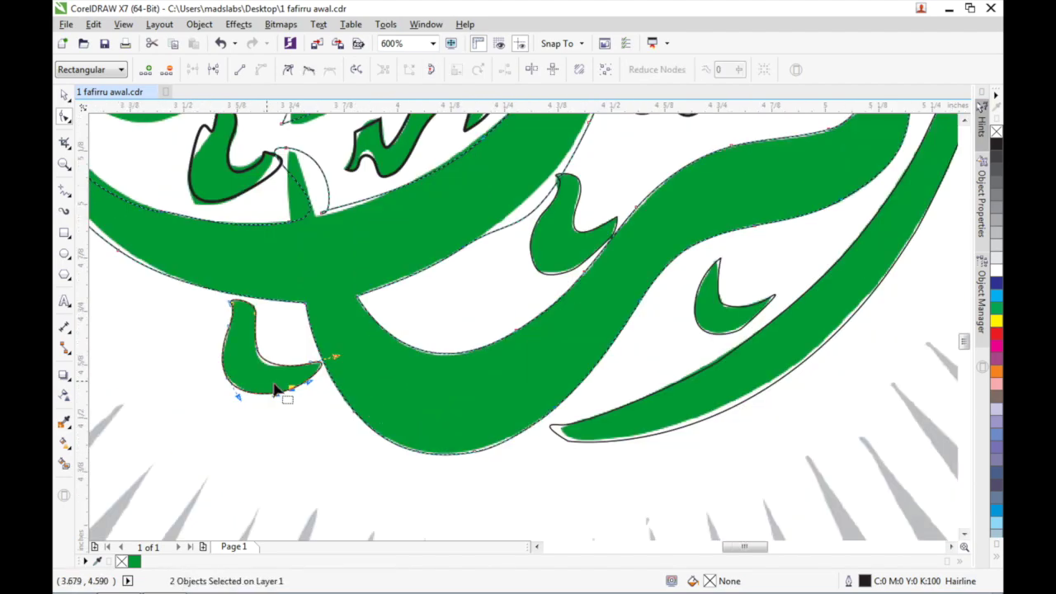
# - Move the long tail's narrow tip onto the artwork and fit the lower edge of the small accent mark above it
pyautogui.scroll(1, 575, 443)
pyautogui.click(561, 417)
pyautogui.moveTo(561, 417); pyautogui.dragTo(711, 366)
pyautogui.hscroll(5, 711, 366)
pyautogui.click(723, 165)
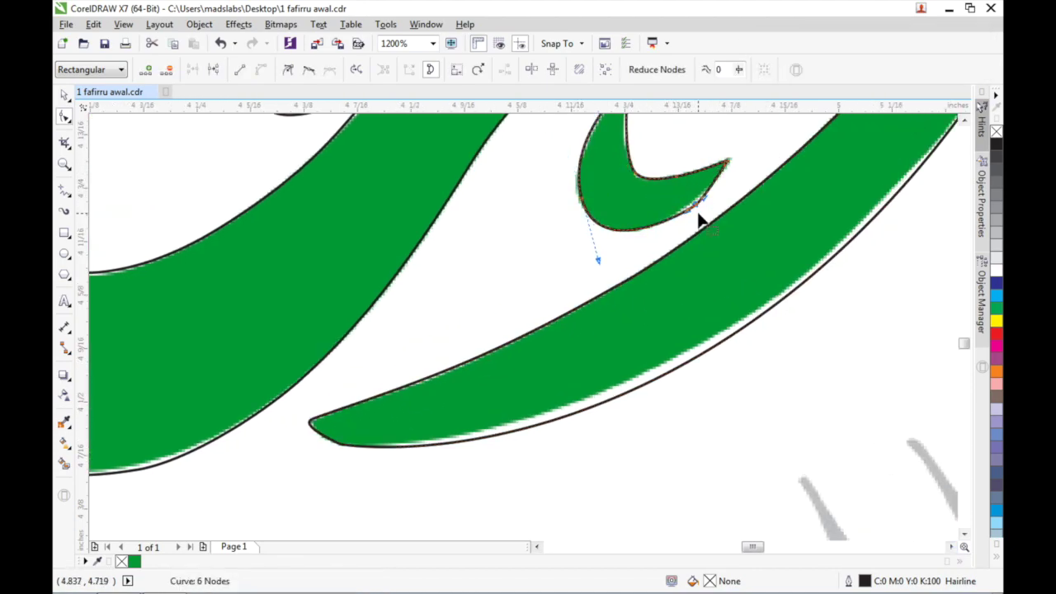
# - Pull the long tail's outer lower edge in to the green artwork
pyautogui.scroll(2, 660, 228)
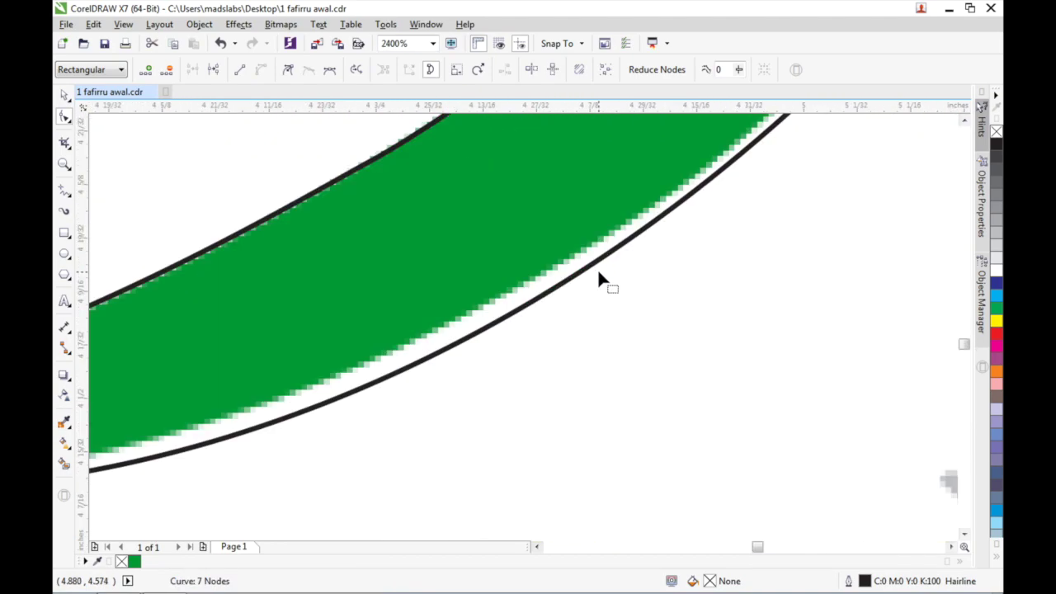
pyautogui.scroll(-2, 599, 278)
pyautogui.click(561, 278)
# - Fit the underside of the accent mark between the two large strokes to the artwork
pyautogui.scroll(-2, 722, 330)
pyautogui.scroll(3, 578, 405)
pyautogui.click(573, 412)
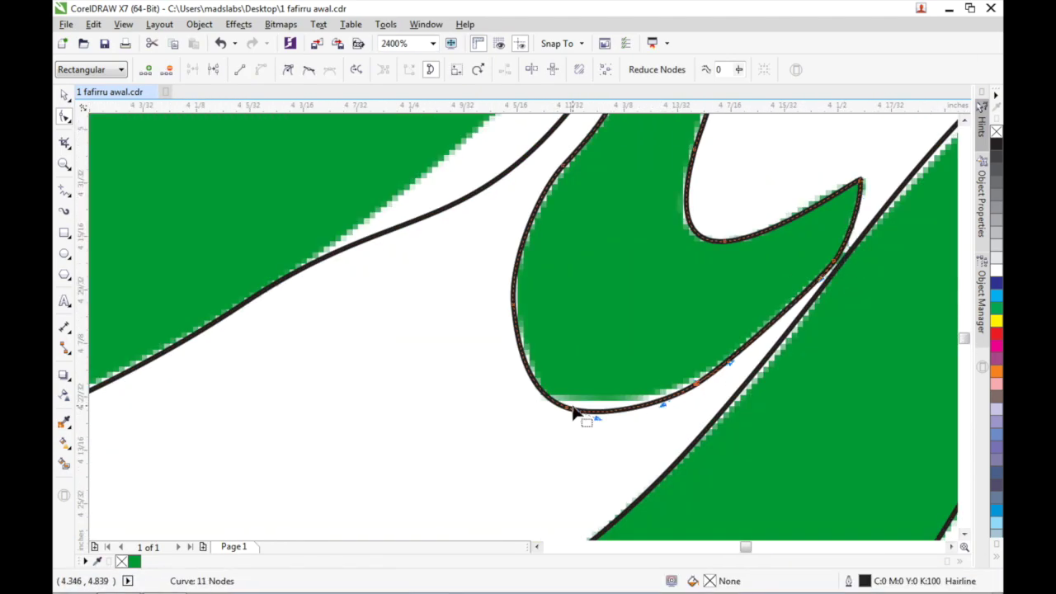
# - Reshape the loop on the large sweep's inner edge into the upright spike, with corners at its top and base
pyautogui.scroll(-3, 700, 392)
pyautogui.scroll(2, 528, 429)
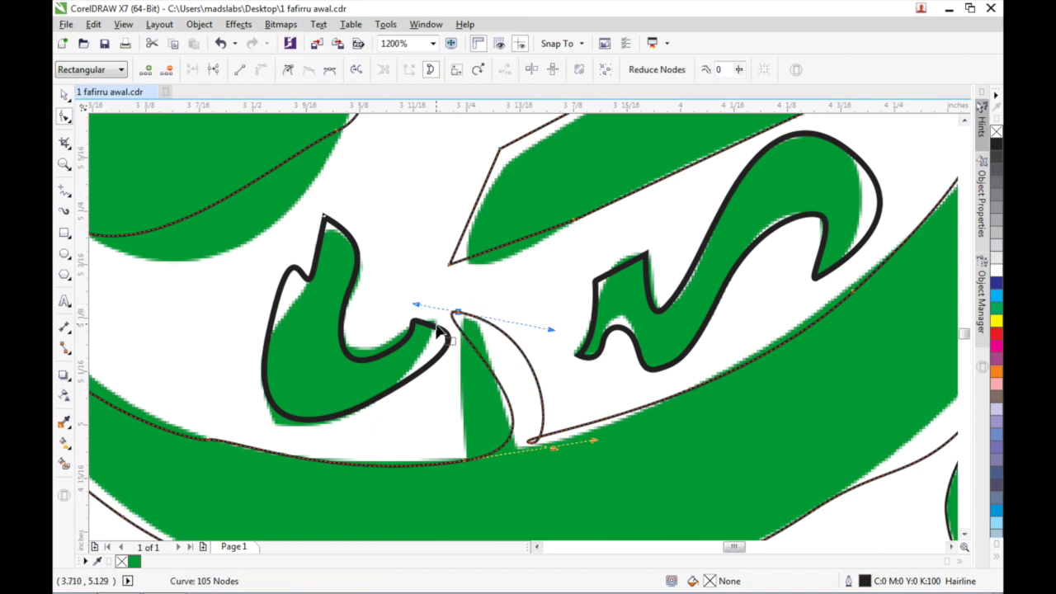
pyautogui.click(522, 438)
pyautogui.moveTo(522, 437)
pyautogui.mouseDown()
pyautogui.moveTo(504, 443)
pyautogui.moveTo(413, 320)
pyautogui.moveTo(762, 426)
pyautogui.moveTo(518, 421)
pyautogui.mouseUp()
pyautogui.moveTo(471, 318); pyautogui.dragTo(651, 432)
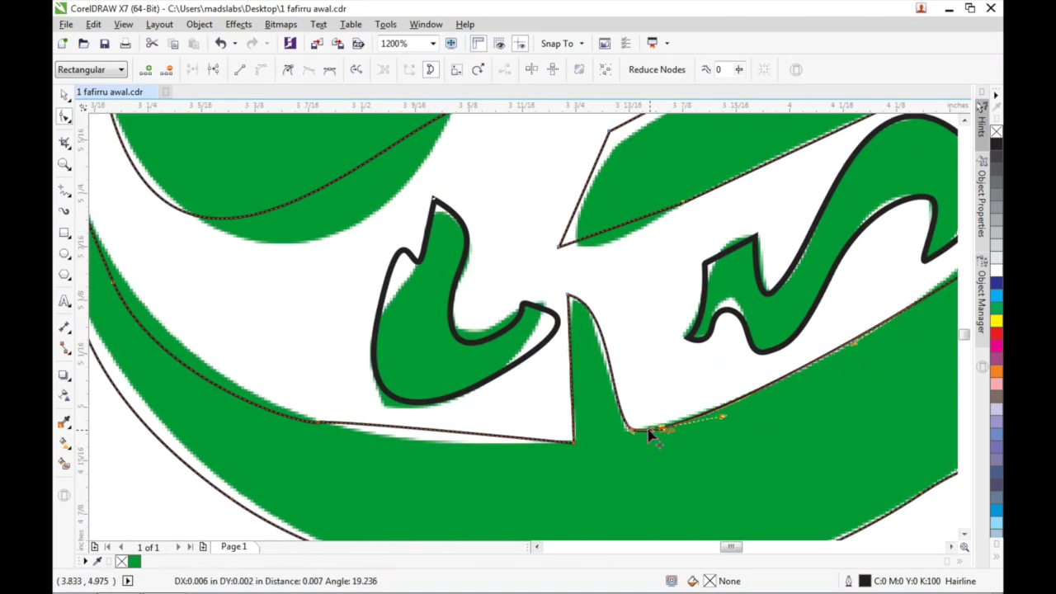
pyautogui.doubleClick(632, 432)
# - Adjust the curve on the spike's sloping side and the adjoining inner edge of the sweep to follow the artwork
pyautogui.scroll(2, 644, 423)
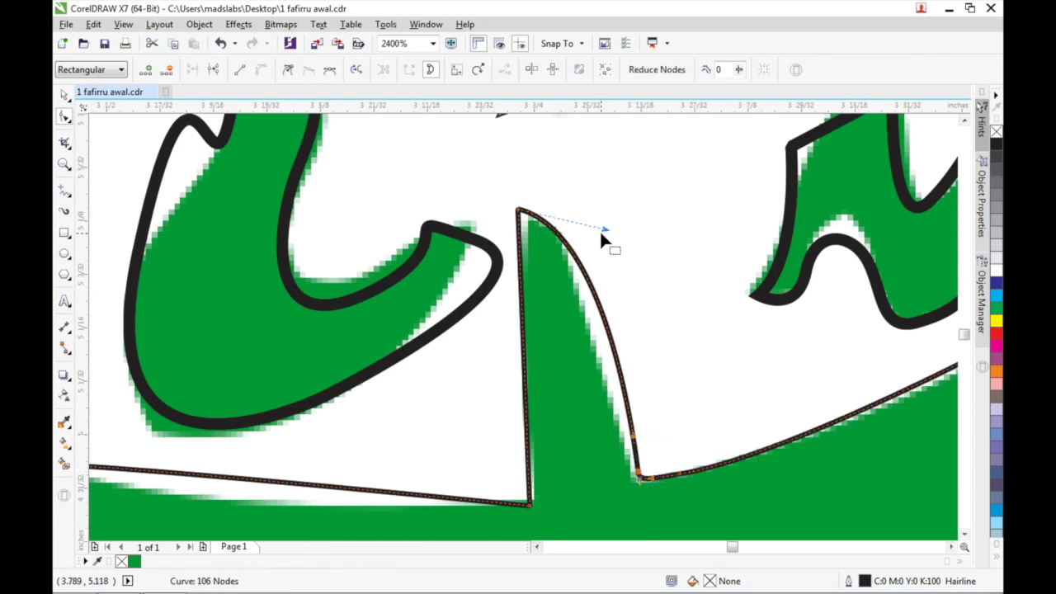
pyautogui.moveTo(602, 240); pyautogui.dragTo(581, 216)
pyautogui.moveTo(672, 462); pyautogui.dragTo(330, 484)
pyautogui.click(330, 477)
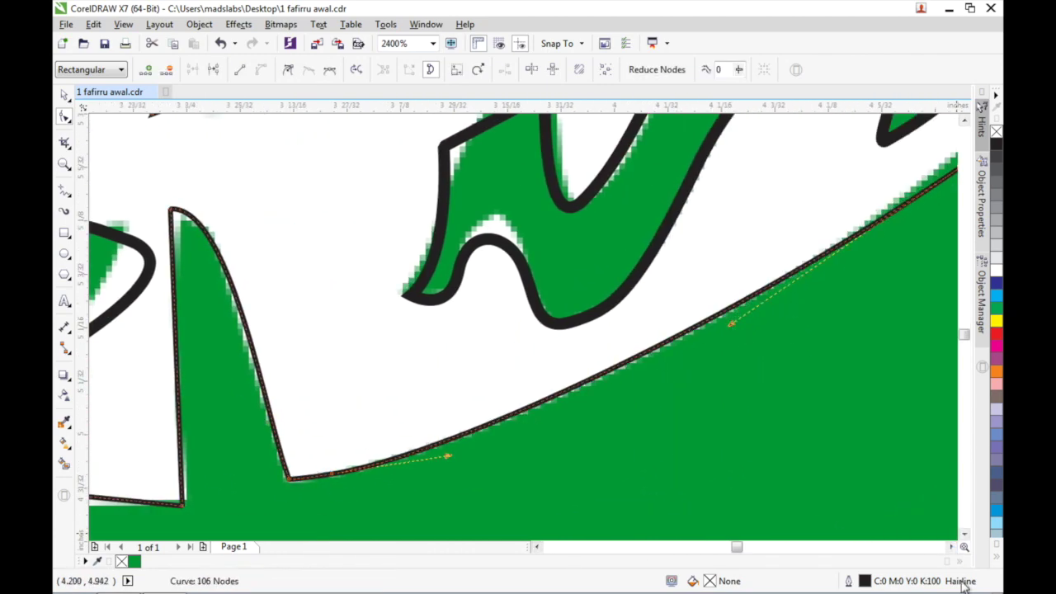
pyautogui.moveTo(446, 456); pyautogui.dragTo(377, 436)
# - Fit the sweep's inner edge from the spike's base up to its thin end, adding a node on the curve
pyautogui.scroll(-3, 684, 184)
pyautogui.scroll(2, 440, 440)
pyautogui.moveTo(534, 456); pyautogui.dragTo(542, 462)
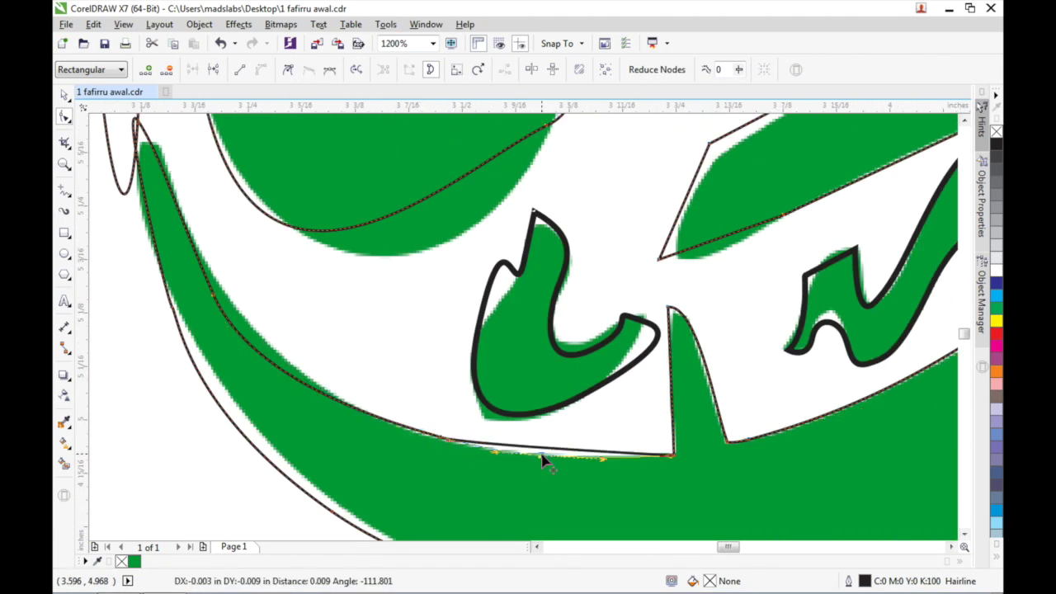
pyautogui.click(244, 311)
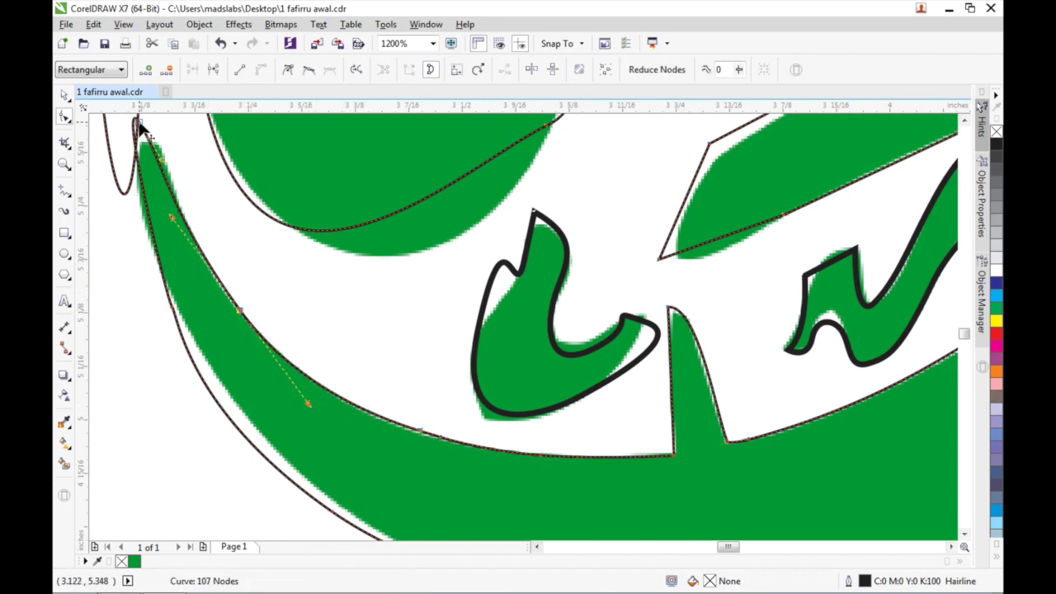
# - Round the sweep's thin upper end and bring the outer edge below it onto the artwork
pyautogui.moveTo(162, 145); pyautogui.dragTo(152, 142)
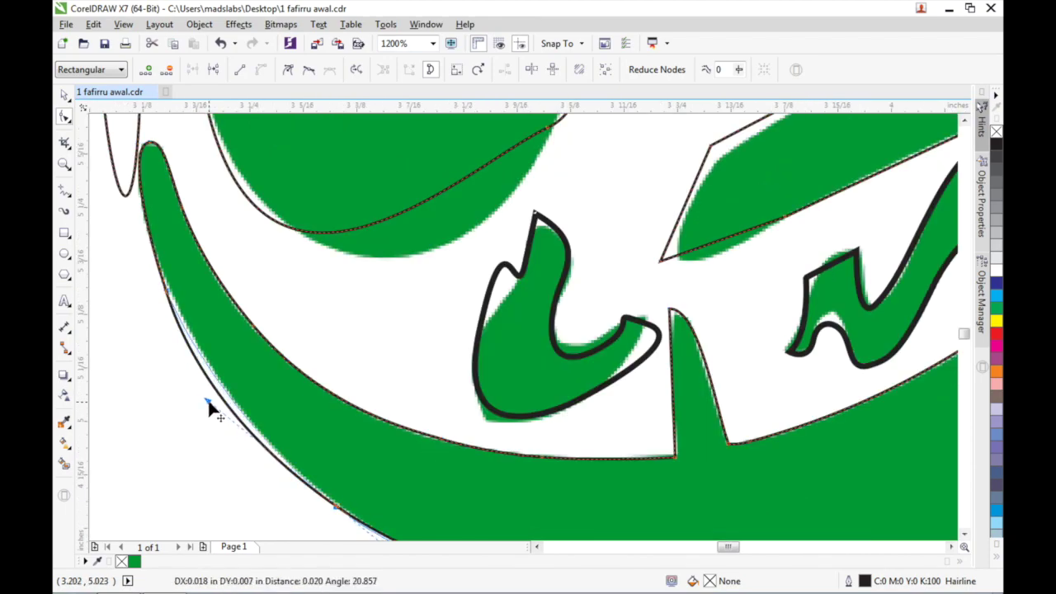
pyautogui.scroll(3, 173, 294)
pyautogui.scroll(-3, 349, 401)
# - Add nodes along the sweep's outer lower edge and fit the curve to the green shape
pyautogui.click(349, 401)
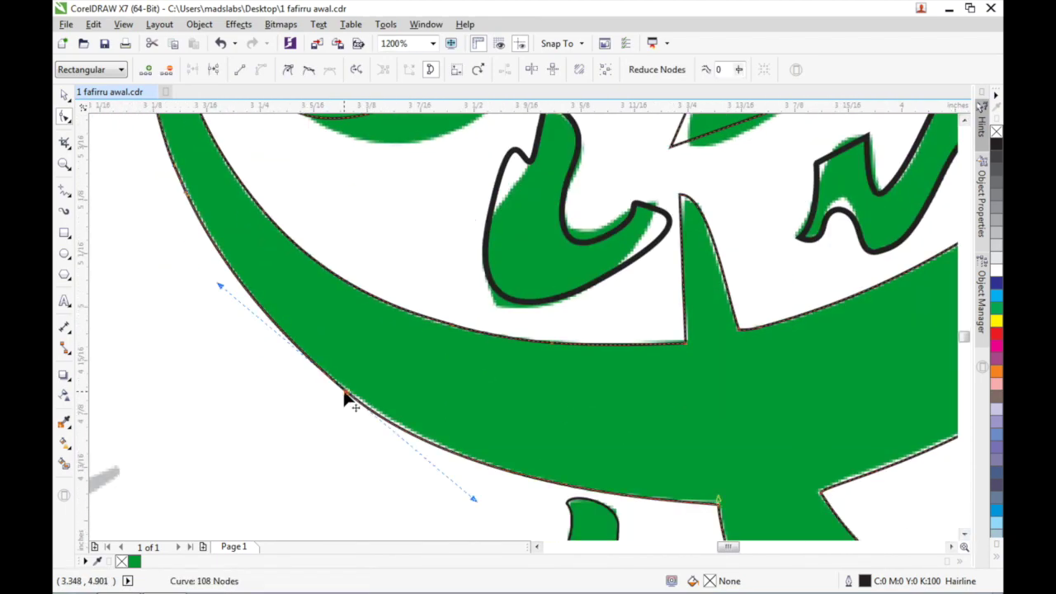
pyautogui.click(562, 488)
pyautogui.scroll(-1, 538, 490)
pyautogui.scroll(2, 528, 470)
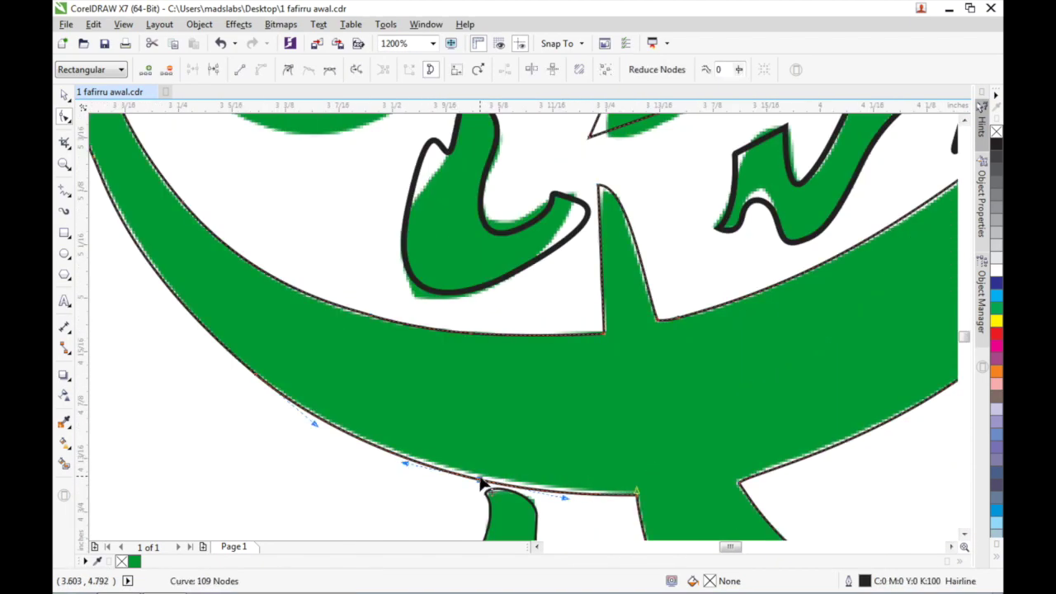
pyautogui.scroll(-2, 538, 491)
# - Select the accent mark beside the spike and move its nodes and handles to match the green shape
pyautogui.press('space')
pyautogui.scroll(1, 351, 311)
pyautogui.press('space')
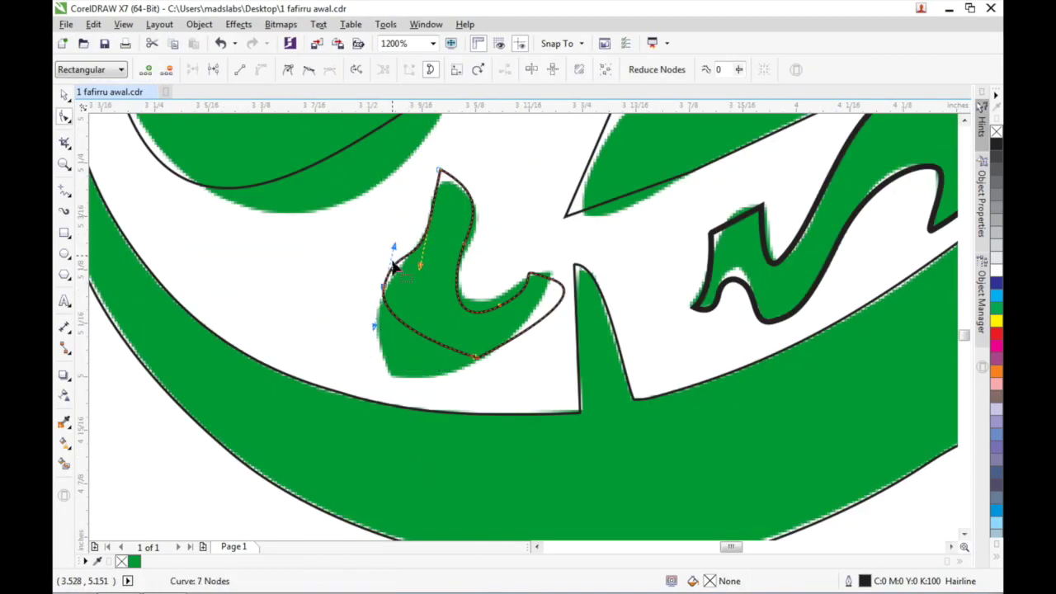
pyautogui.moveTo(514, 289); pyautogui.dragTo(485, 361)
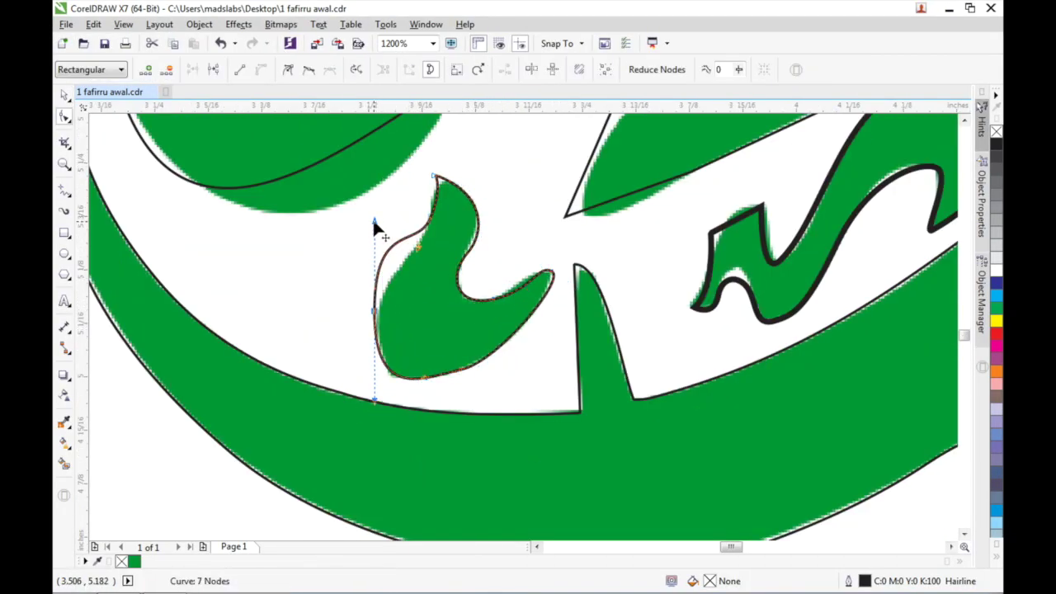
pyautogui.moveTo(376, 223); pyautogui.dragTo(438, 183)
# - Refine that accent mark's inner bend, underside and upper tip, adding a node at the bottom curve
pyautogui.scroll(1, 461, 319)
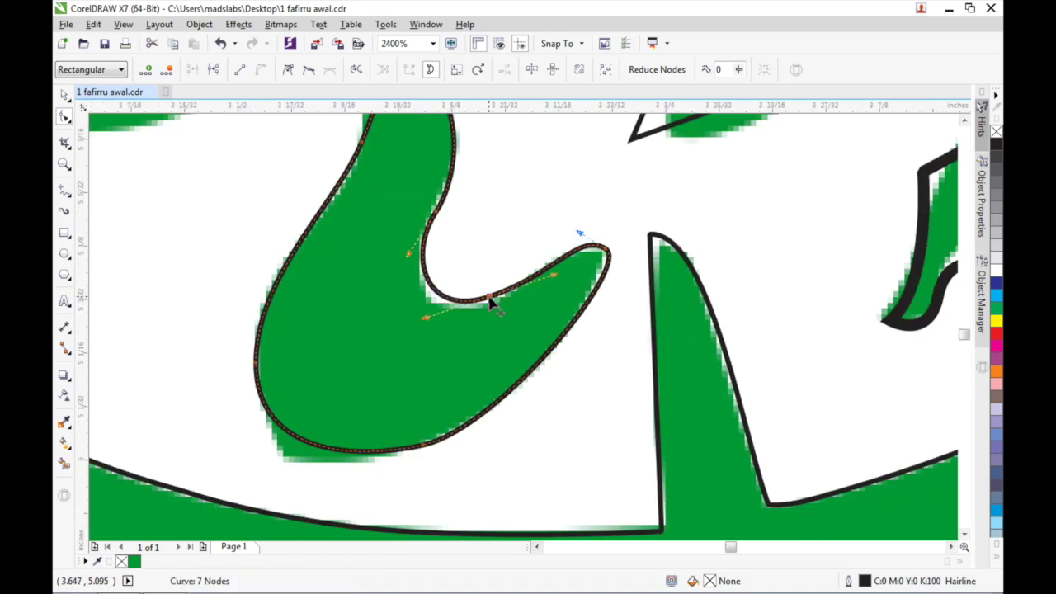
pyautogui.doubleClick(493, 322)
pyautogui.scroll(-1, 493, 331)
pyautogui.scroll(1, 458, 345)
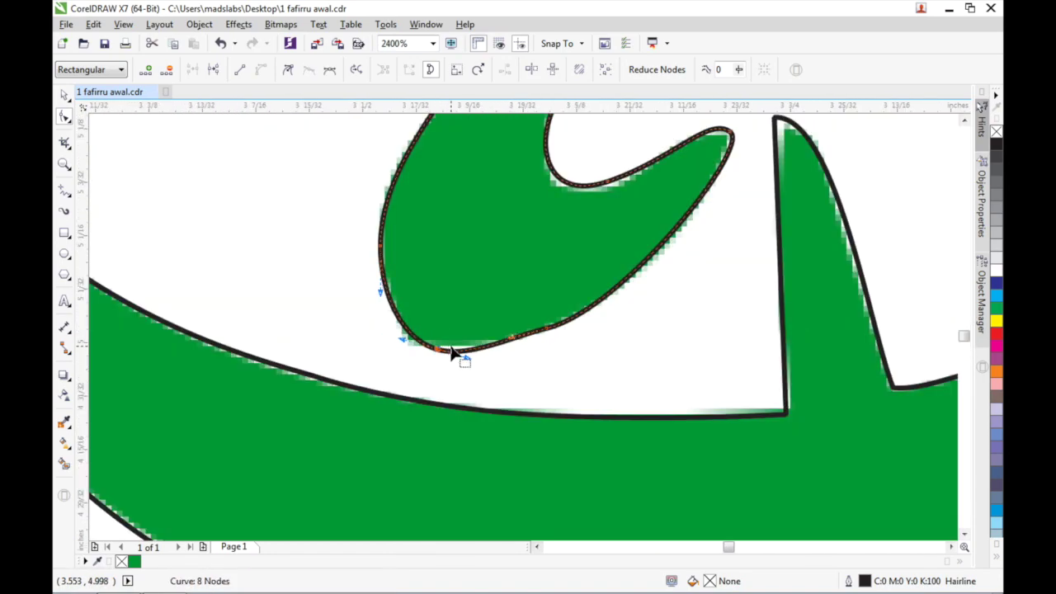
pyautogui.scroll(-1, 549, 337)
pyautogui.click(539, 155)
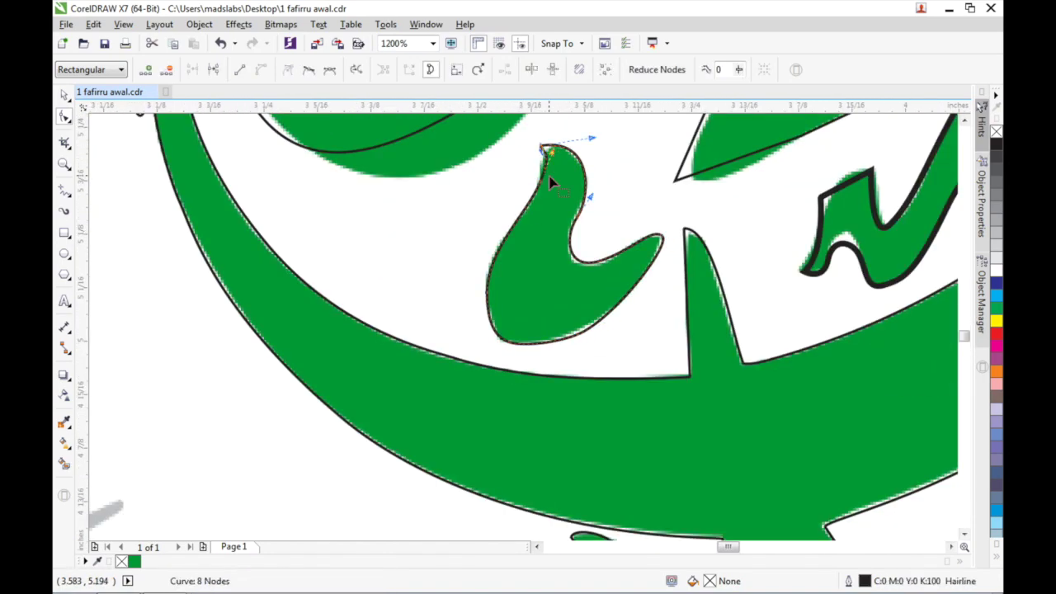
pyautogui.scroll(1, 547, 161)
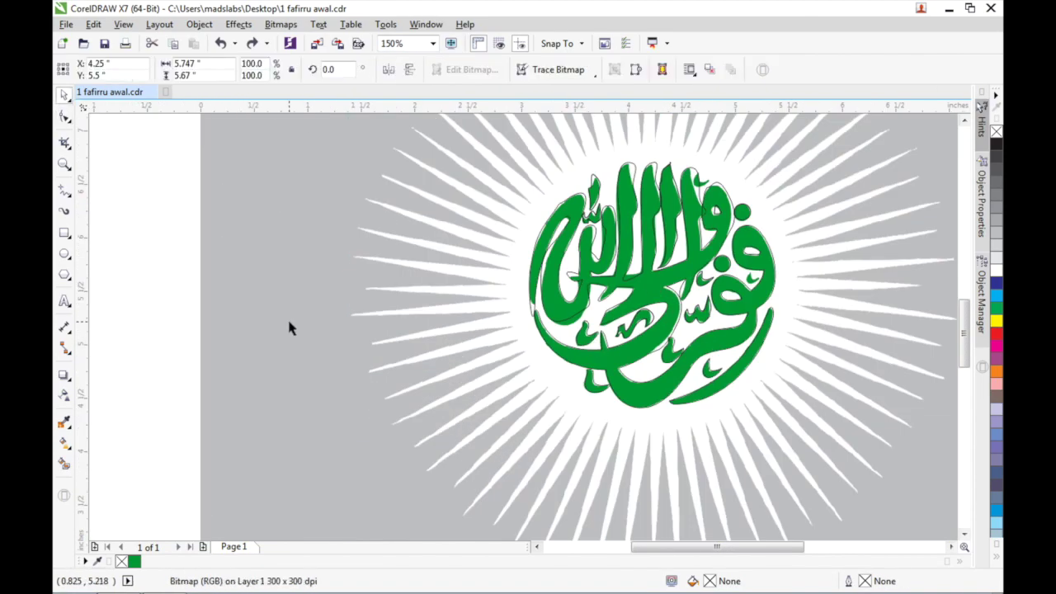
# - Tighten the rounded lower corner and underside of the accent mark between the two large strokes
pyautogui.scroll(-2, 349, 401)
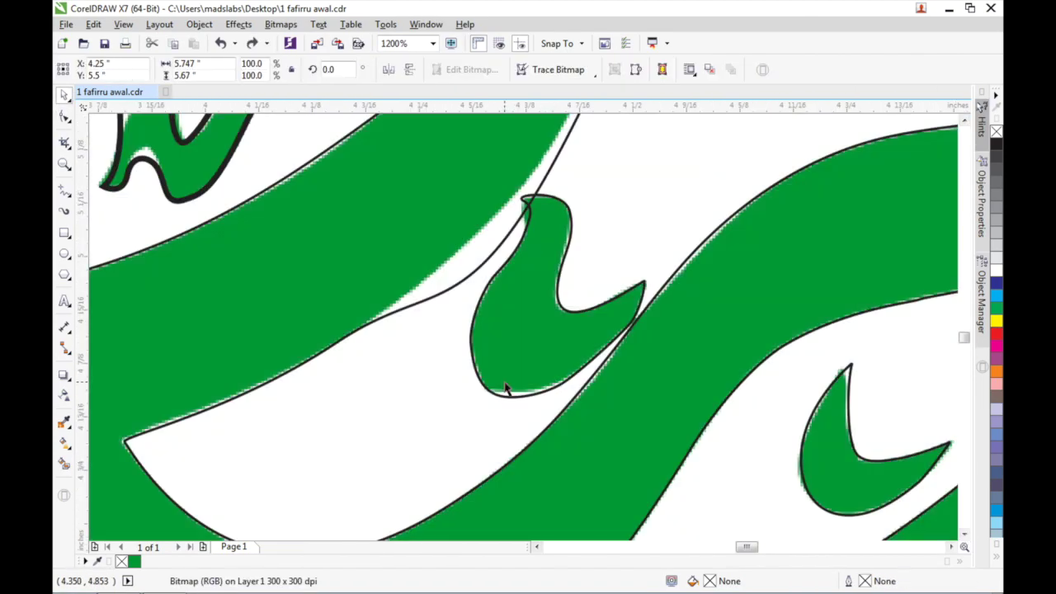
pyautogui.click(589, 361)
pyautogui.scroll(1, 585, 366)
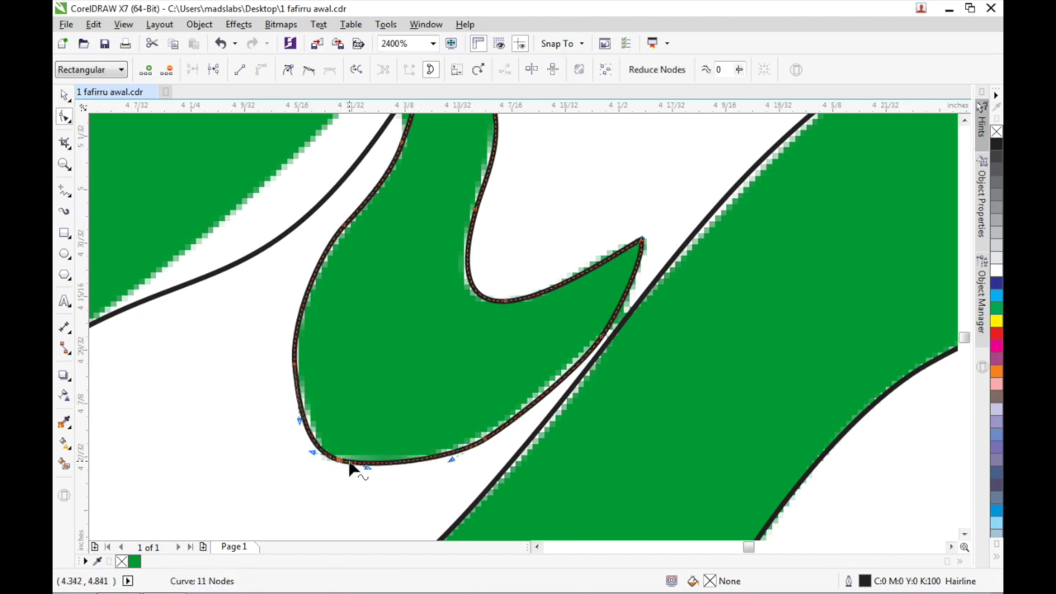
pyautogui.scroll(1, 322, 462)
# - Fit the rounded end of the white opening inside the large loop, placing a node at its turn
pyautogui.scroll(-2, 330, 355)
pyautogui.moveTo(365, 271)
pyautogui.mouseDown()
pyautogui.moveTo(272, 413)
pyautogui.moveTo(269, 401)
pyautogui.mouseUp()
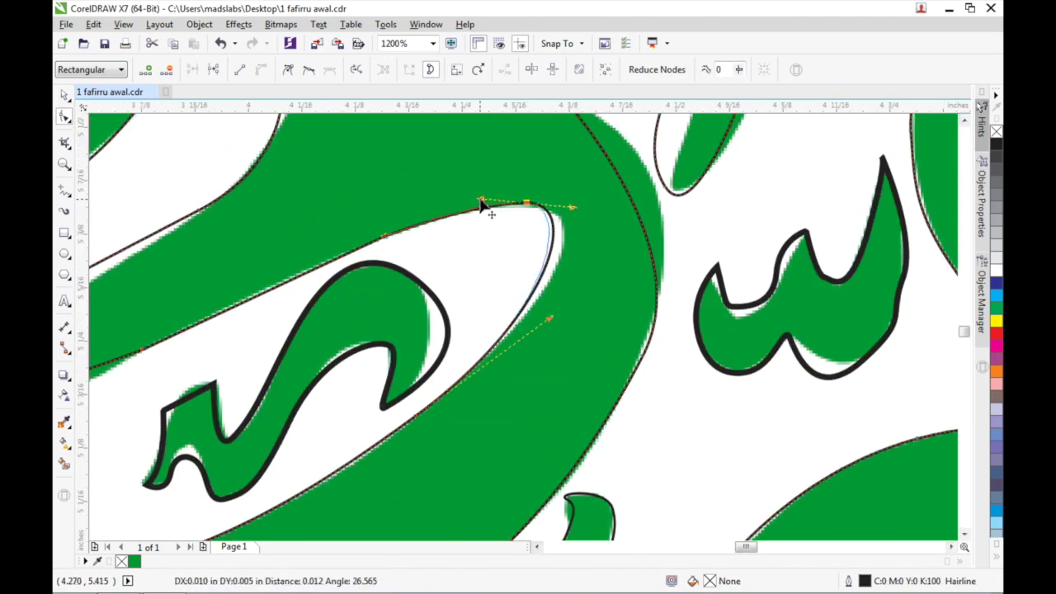
pyautogui.moveTo(482, 205); pyautogui.dragTo(563, 248)
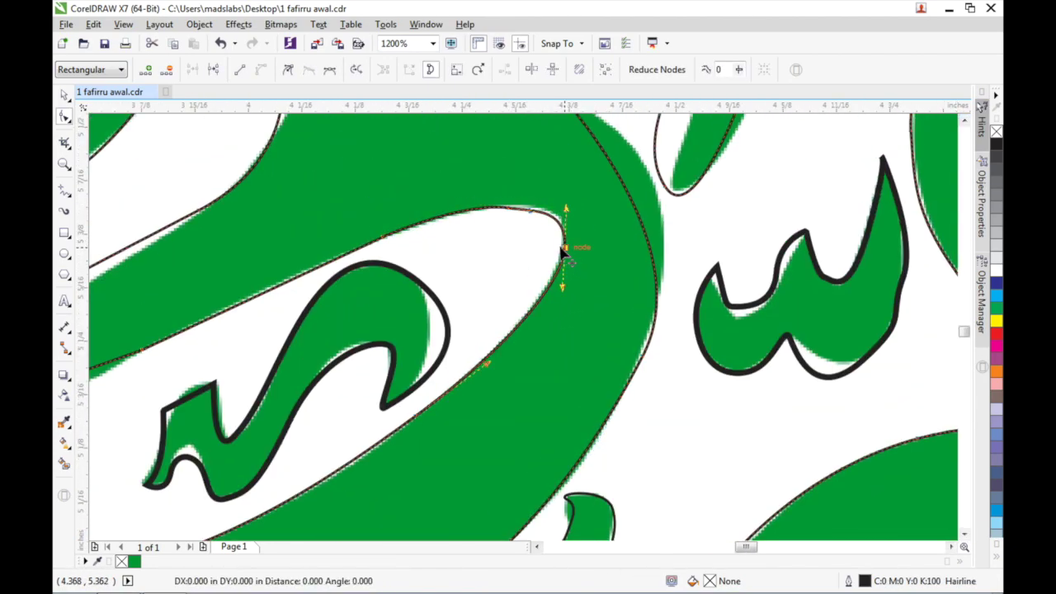
pyautogui.click(557, 251)
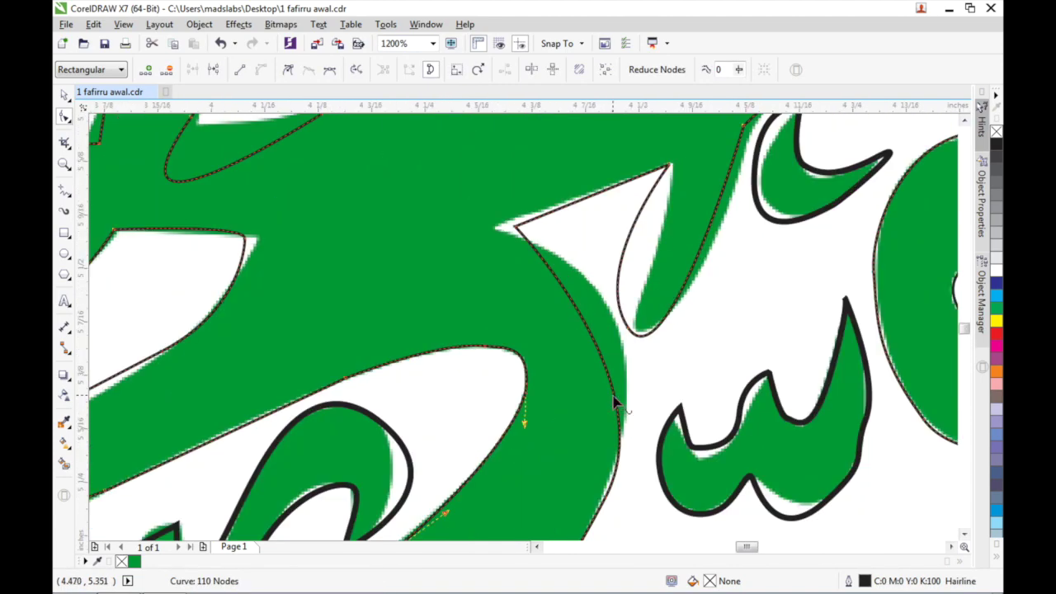
# - Bulge the large loop's outer edge out to the artwork and smooth it down toward the accent mark
pyautogui.moveTo(618, 405); pyautogui.dragTo(586, 273)
pyautogui.click(966, 536)
pyautogui.click(966, 536)
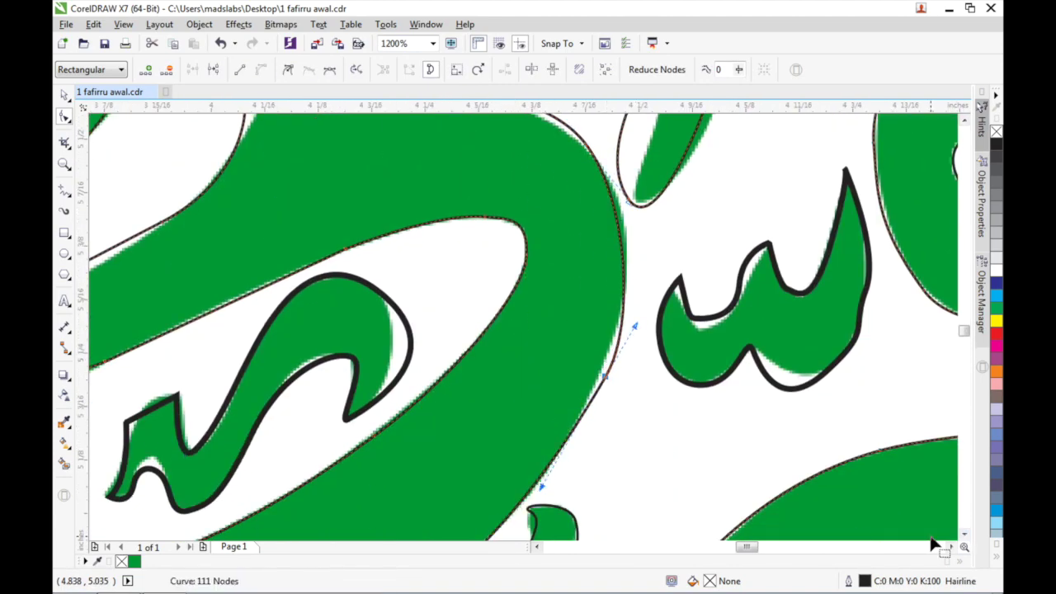
pyautogui.scroll(-2, 637, 381)
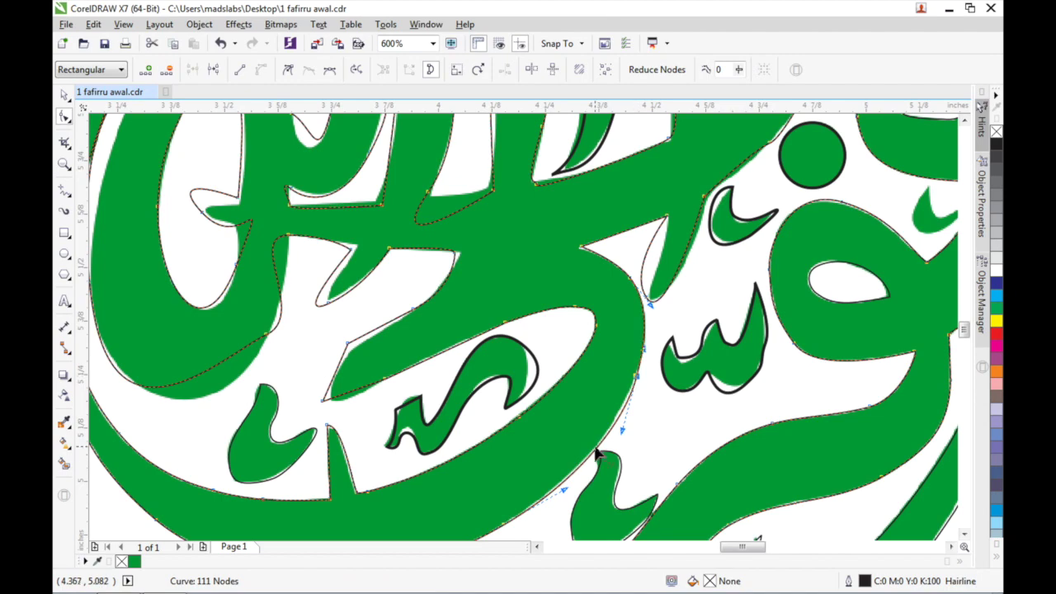
pyautogui.scroll(-2, 600, 454)
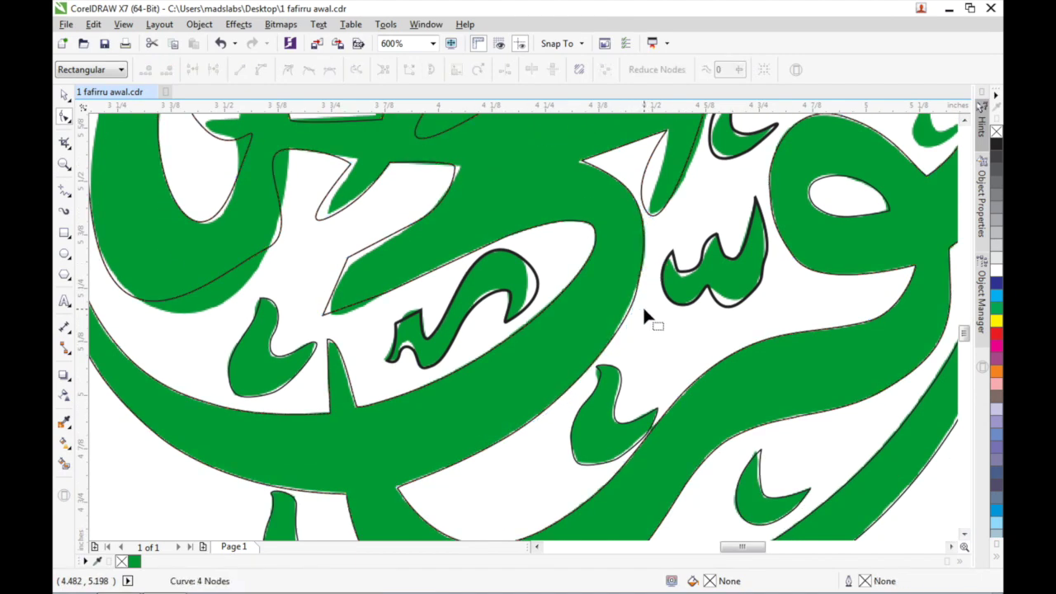
# - Move the upper corner node at the loop stroke's free end onto the artwork and add a node on its lower edge
pyautogui.moveTo(349, 264); pyautogui.dragTo(353, 275)
pyautogui.scroll(5, 328, 316)
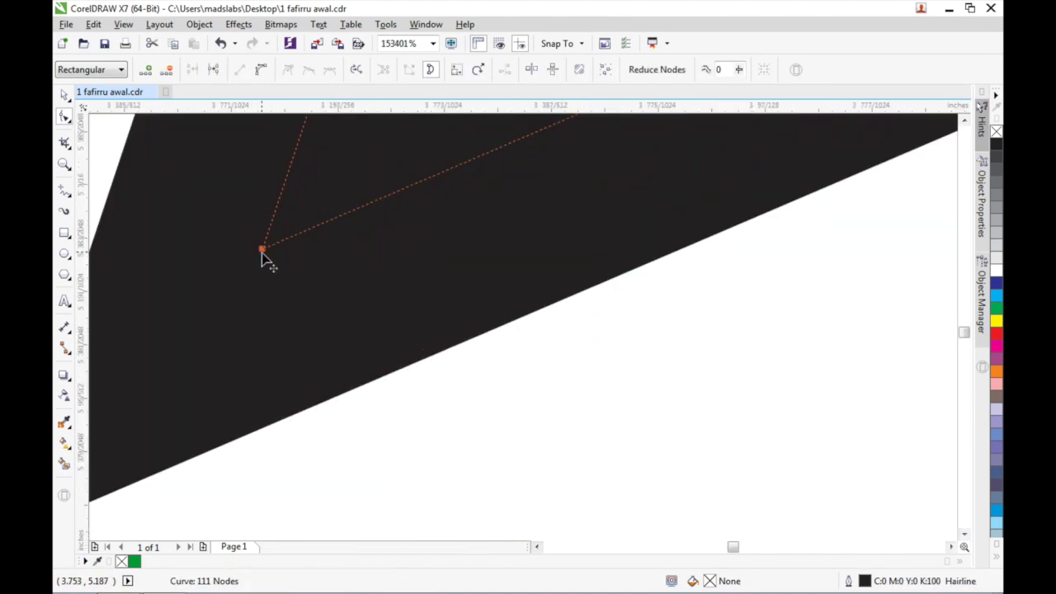
pyautogui.scroll(-3, 464, 223)
pyautogui.moveTo(463, 214); pyautogui.dragTo(398, 266)
pyautogui.scroll(3, 498, 221)
pyautogui.scroll(-4, 498, 221)
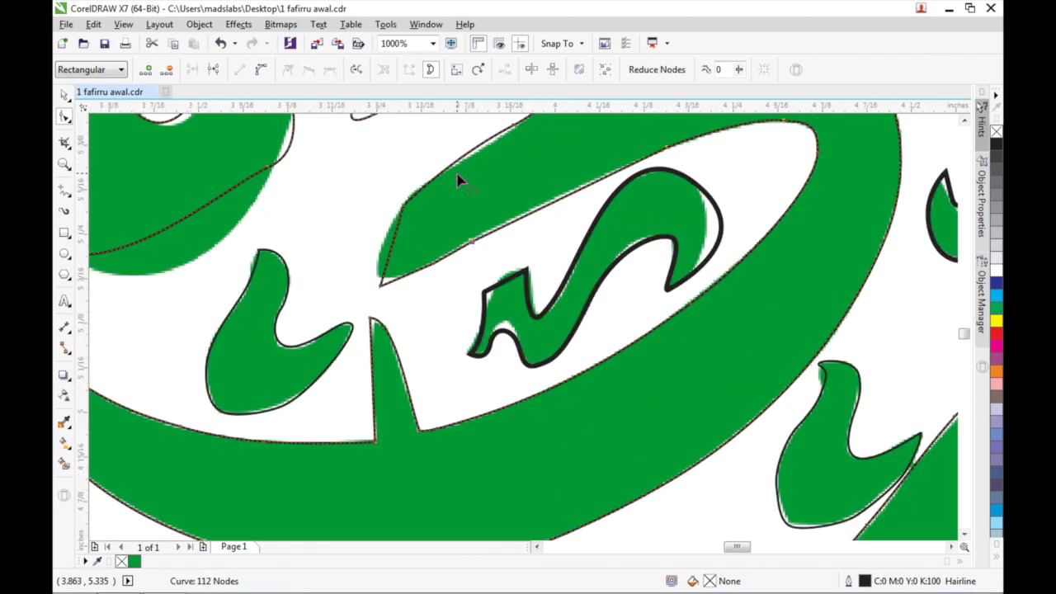
# - Blunt the pointed tip of the stroke above the spike and fit its short end edge using added nodes
pyautogui.scroll(1, 509, 228)
pyautogui.moveTo(566, 231); pyautogui.dragTo(468, 239)
pyautogui.scroll(-1, 561, 224)
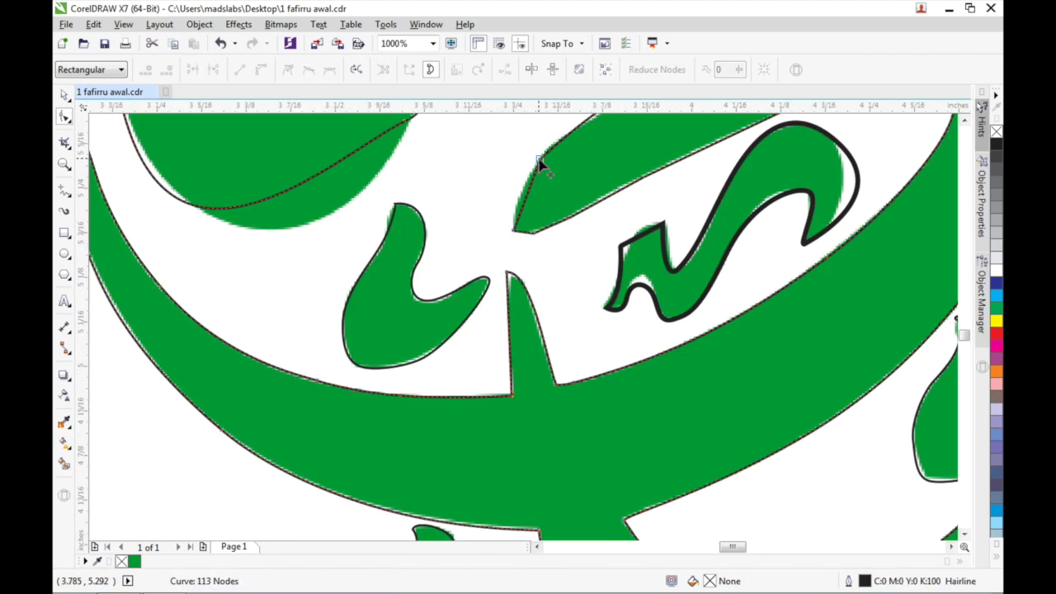
pyautogui.scroll(1, 532, 198)
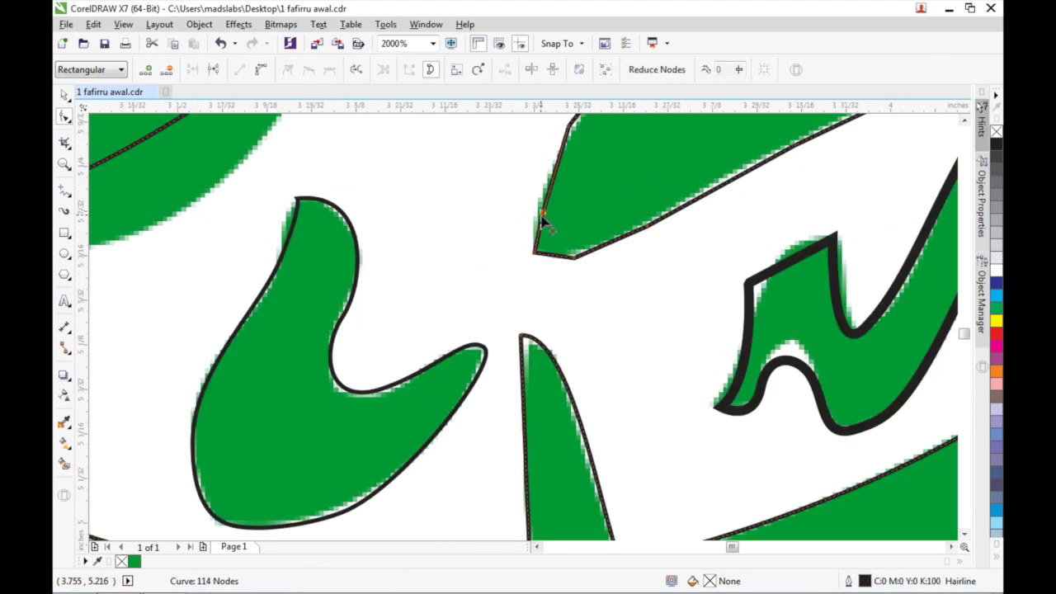
# - Fit the lower edge of the large loop stroke's free end, shaping the curve from its tip along the white opening
pyautogui.scroll(-1, 540, 220)
pyautogui.scroll(1, 509, 228)
pyautogui.scroll(-1, 510, 229)
pyautogui.scroll(-1, 655, 177)
pyautogui.moveTo(748, 133); pyautogui.dragTo(615, 211)
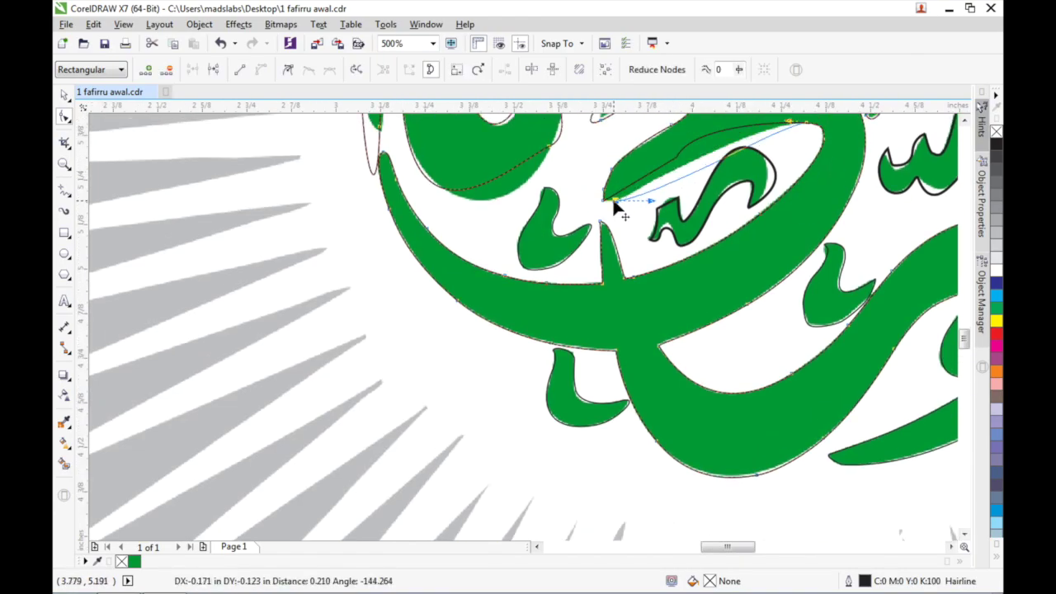
pyautogui.scroll(1, 613, 228)
pyautogui.moveTo(621, 169); pyautogui.dragTo(589, 201)
pyautogui.scroll(1, 611, 267)
pyautogui.scroll(-1, 915, 200)
# - Move the upper corner of the white notch above the loop stroke onto the artwork and fit its curved side
pyautogui.moveTo(748, 239); pyautogui.dragTo(865, 214)
pyautogui.scroll(-1, 729, 250)
pyautogui.scroll(2, 866, 215)
pyautogui.scroll(-1, 884, 278)
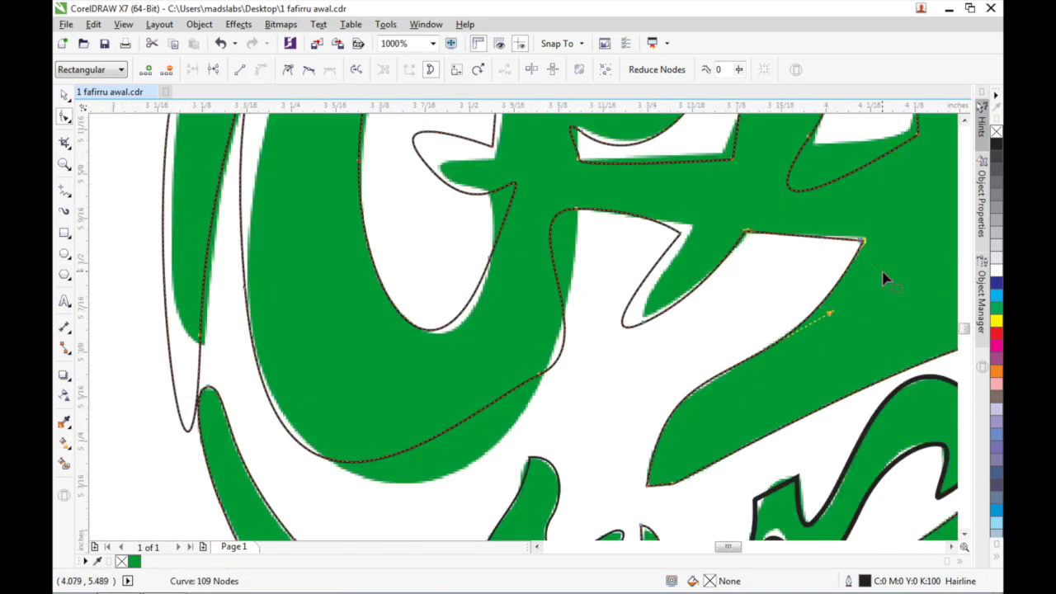
# - Shape the pointed tail's inner edge beside the triangular white opening by adjusting the curve at its tip
pyautogui.scroll(-1, 834, 258)
pyautogui.scroll(2, 833, 258)
pyautogui.moveTo(487, 346); pyautogui.dragTo(517, 377)
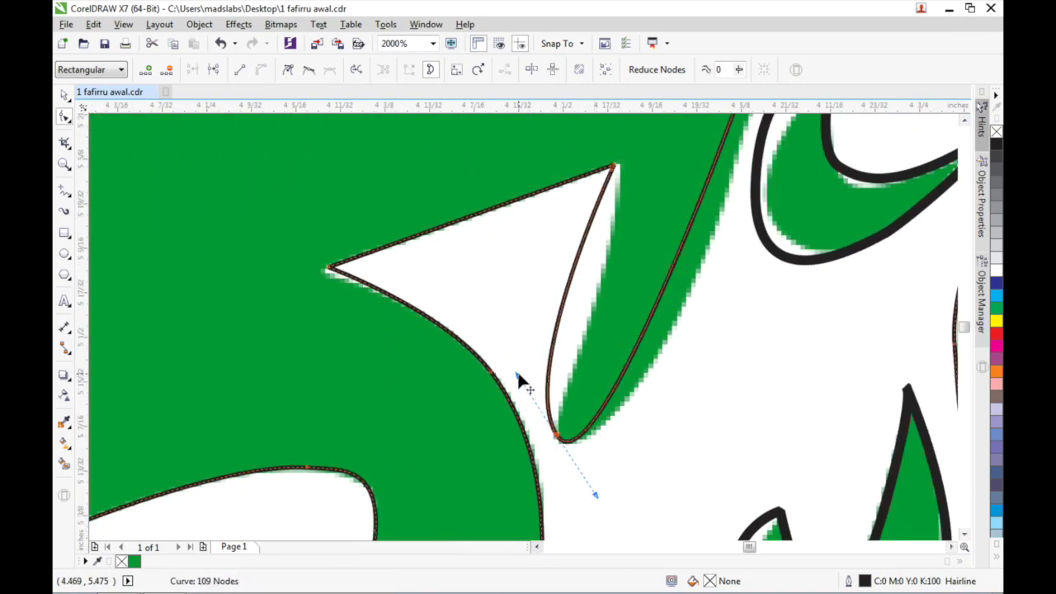
pyautogui.scroll(-2, 516, 377)
pyautogui.scroll(2, 790, 213)
# - Bulge the pointed tail's outer edge onto the artwork with an added node, following its curve down to the tip
pyautogui.scroll(-1, 779, 201)
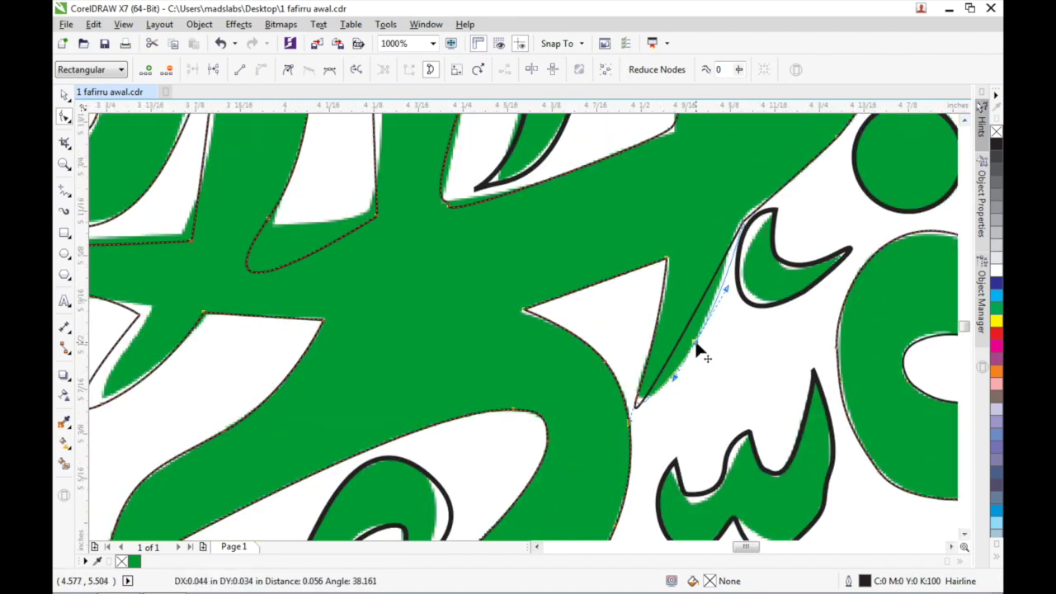
pyautogui.scroll(-1, 740, 234)
pyautogui.scroll(1, 685, 328)
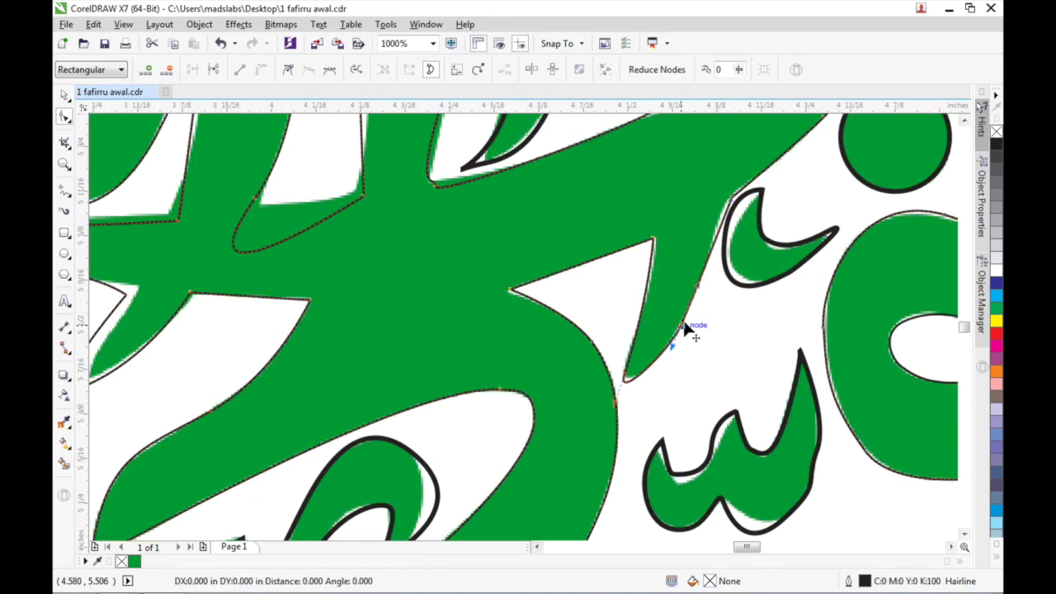
pyautogui.moveTo(662, 364); pyautogui.dragTo(664, 365)
pyautogui.scroll(-3, 749, 323)
# - Fit the corner where the tail meets the long diagonal edge and shape that outer edge up past the circle
pyautogui.scroll(4, 735, 306)
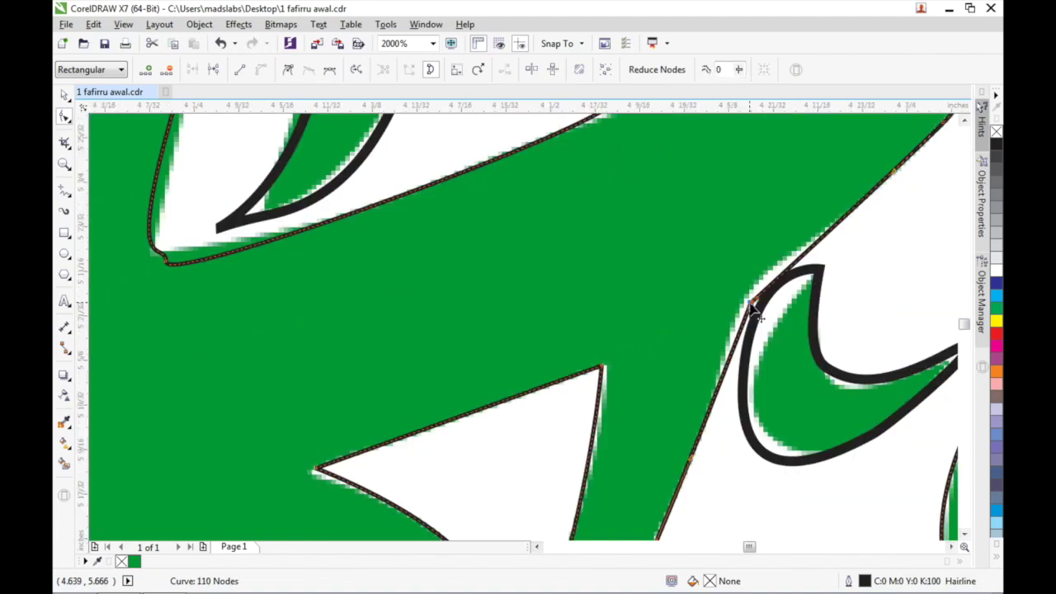
pyautogui.click(790, 264)
pyautogui.scroll(-2, 872, 146)
pyautogui.scroll(2, 684, 371)
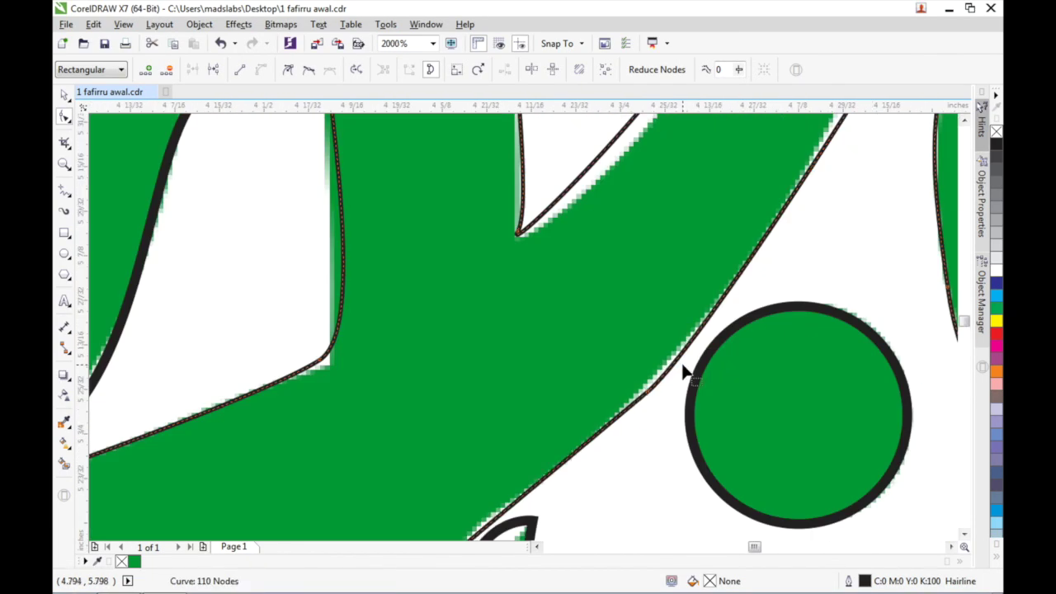
pyautogui.scroll(-1, 648, 388)
pyautogui.scroll(-1, 578, 429)
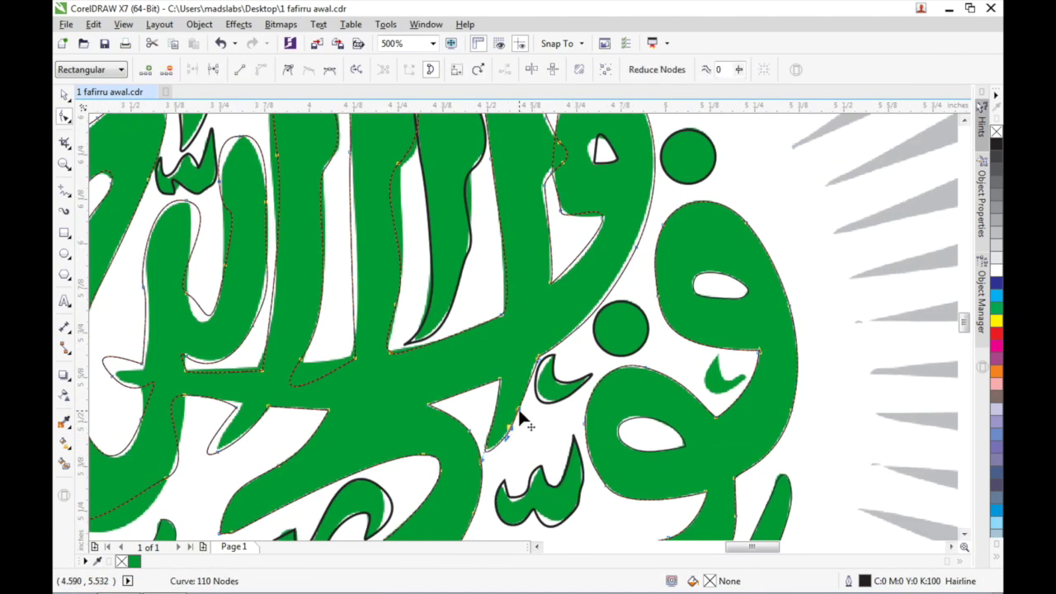
# - Move the lower corner node of the white gap beside the tall stroke onto the artwork and fit its adjoining edges
pyautogui.scroll(1, 519, 420)
pyautogui.scroll(-1, 514, 430)
pyautogui.scroll(2, 479, 273)
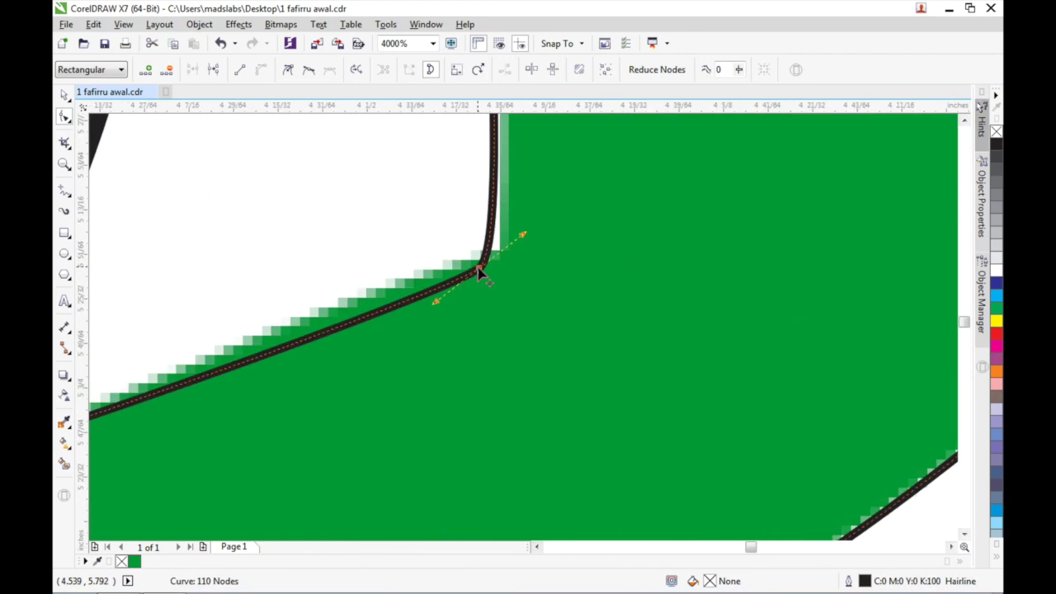
pyautogui.scroll(-1, 479, 273)
pyautogui.scroll(-2, 322, 345)
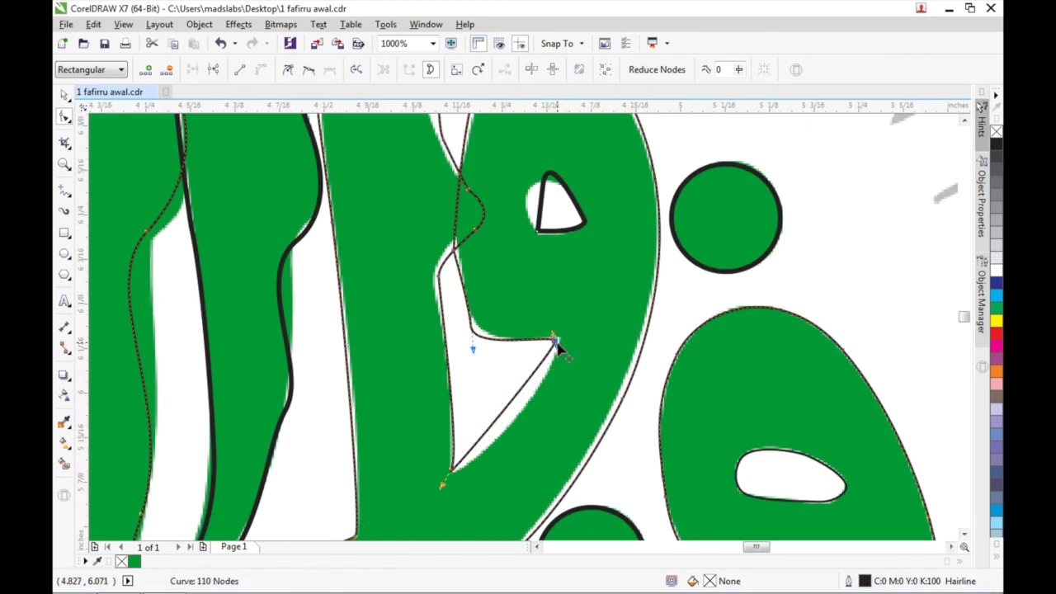
# - Curve the slanted edge of the white notch below the rounded head onto the artwork
pyautogui.scroll(2, 559, 342)
pyautogui.scroll(-1, 472, 408)
pyautogui.scroll(2, 401, 465)
pyautogui.moveTo(517, 448); pyautogui.dragTo(351, 388)
pyautogui.scroll(1, 485, 256)
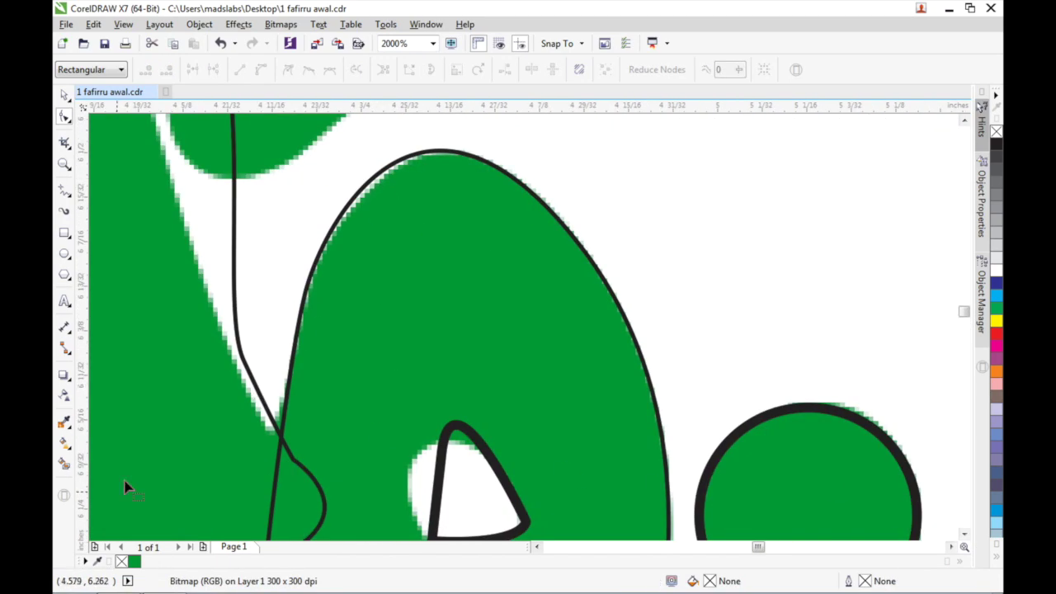
# - Reselect the letter outline and fit the tall stroke's two long edges beside the notch, adding a node
pyautogui.scroll(-1, 325, 330)
pyautogui.click(326, 330)
pyautogui.scroll(1, 356, 381)
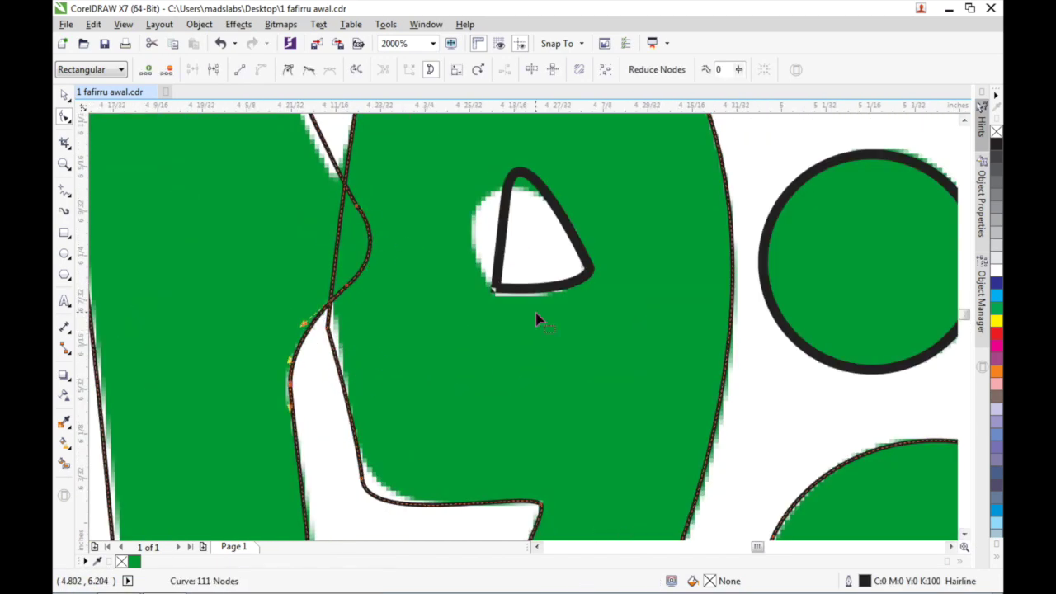
pyautogui.scroll(-3, 540, 319)
pyautogui.click(411, 443)
pyautogui.scroll(2, 388, 396)
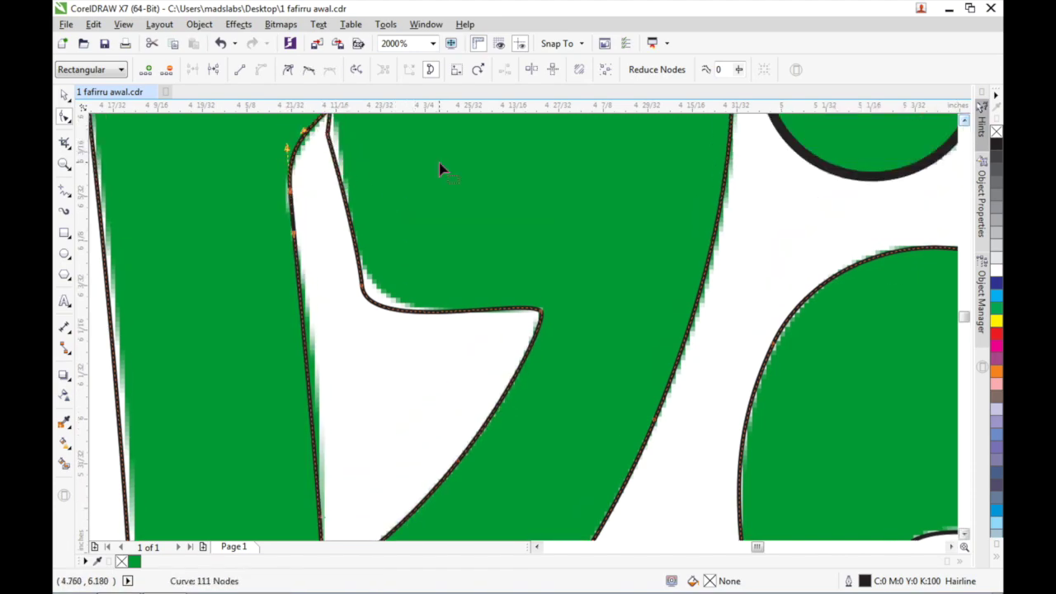
pyautogui.doubleClick(314, 340)
pyautogui.scroll(-2, 337, 361)
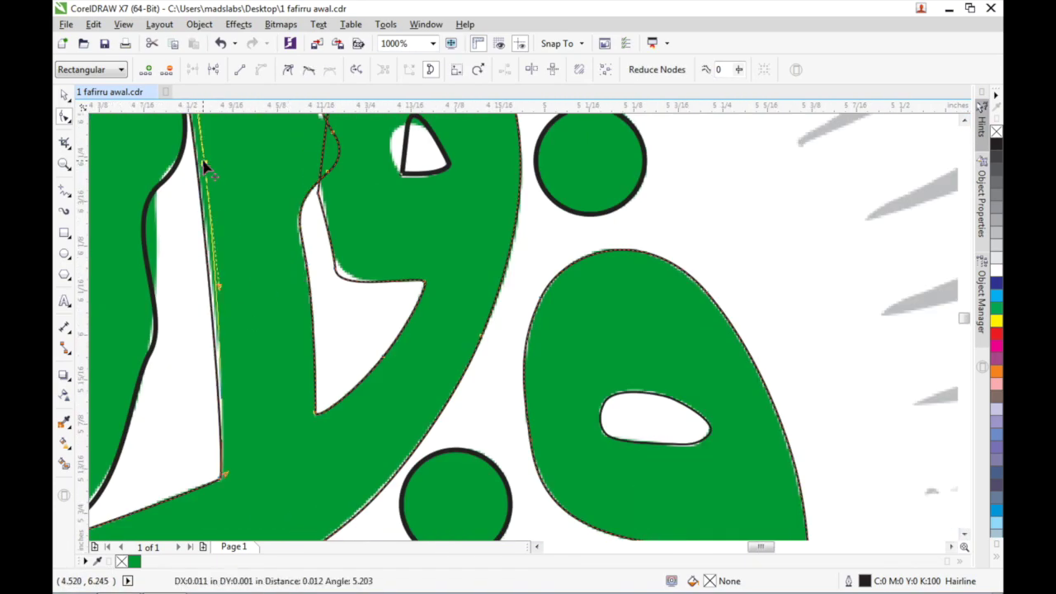
# - Set the small opening in the rounded head to a hairline outline and reshape it to the teardrop artwork
pyautogui.scroll(3, 271, 189)
pyautogui.scroll(-2, 327, 142)
pyautogui.press('space')
pyautogui.click(667, 283)
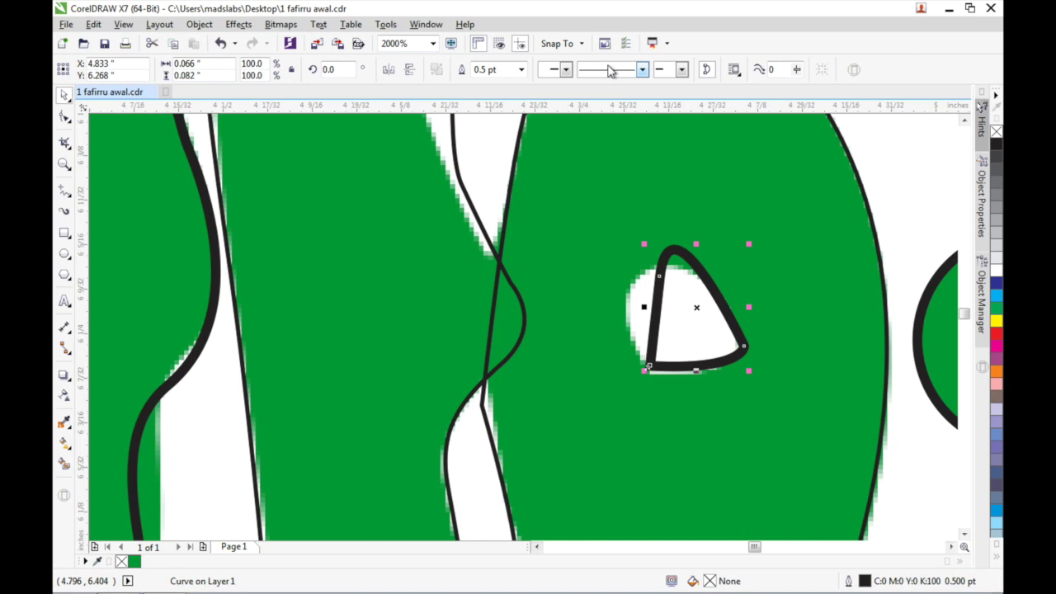
pyautogui.press('space')
pyautogui.moveTo(666, 283); pyautogui.dragTo(658, 373)
pyautogui.moveTo(631, 295); pyautogui.dragTo(638, 295)
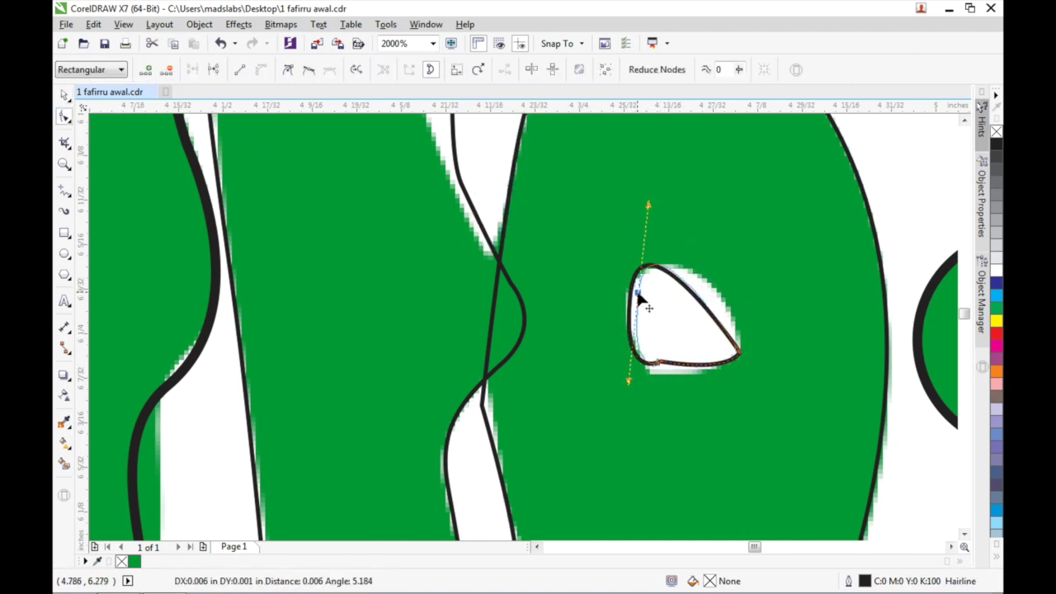
pyautogui.moveTo(725, 381); pyautogui.dragTo(736, 358)
pyautogui.moveTo(689, 274); pyautogui.dragTo(692, 271)
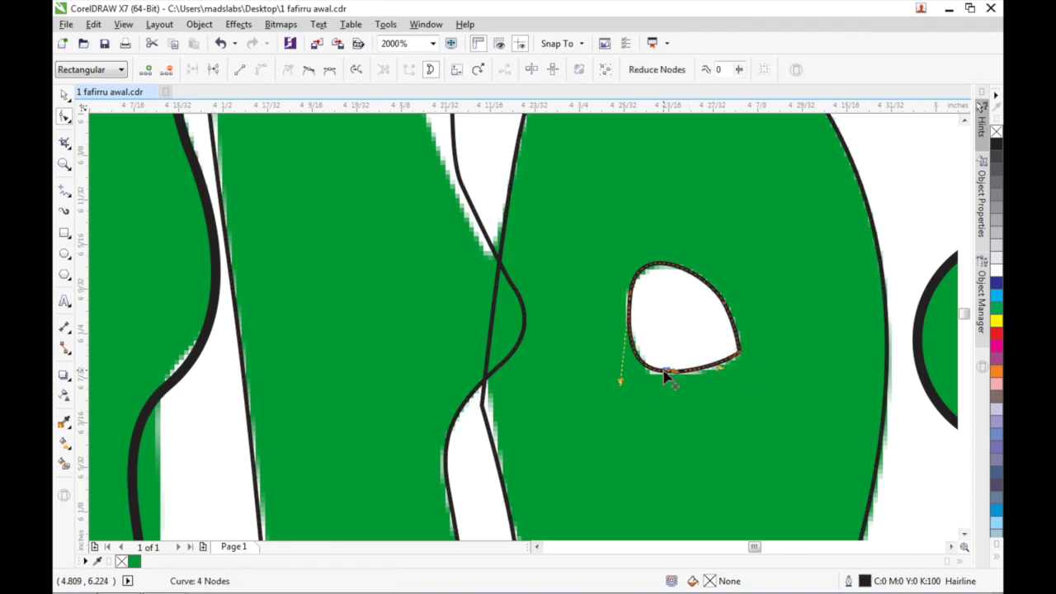
# - Reshape the rounded top of the tall stroke beside the crescent into the artwork's pointed tip, adding a node on its outer curve
pyautogui.scroll(-3, 830, 137)
pyautogui.scroll(3, 504, 270)
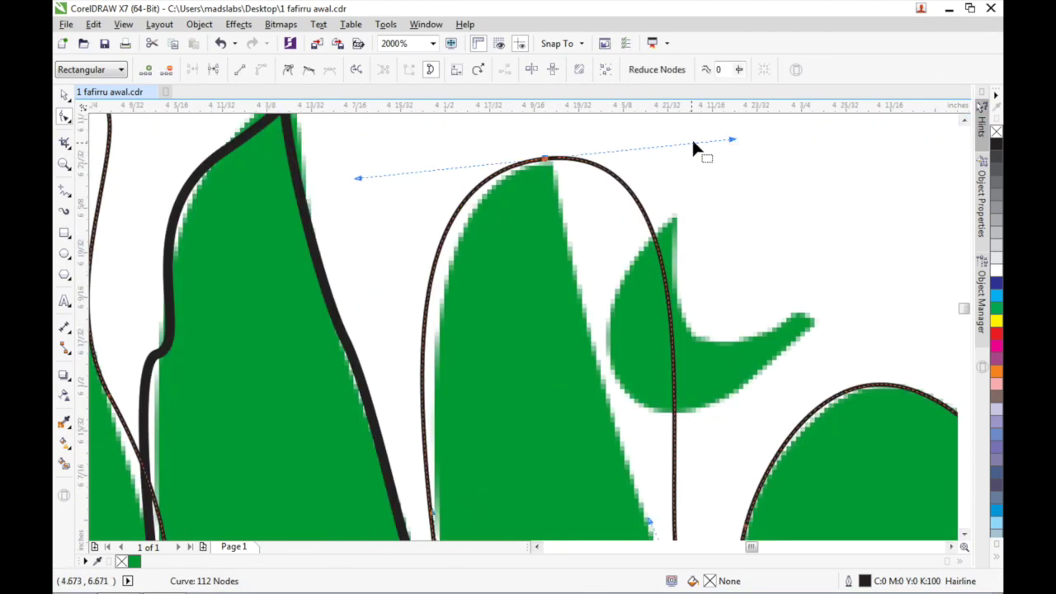
pyautogui.moveTo(693, 146); pyautogui.dragTo(550, 160)
pyautogui.scroll(-2, 627, 330)
pyautogui.click(700, 427)
pyautogui.scroll(-1, 700, 431)
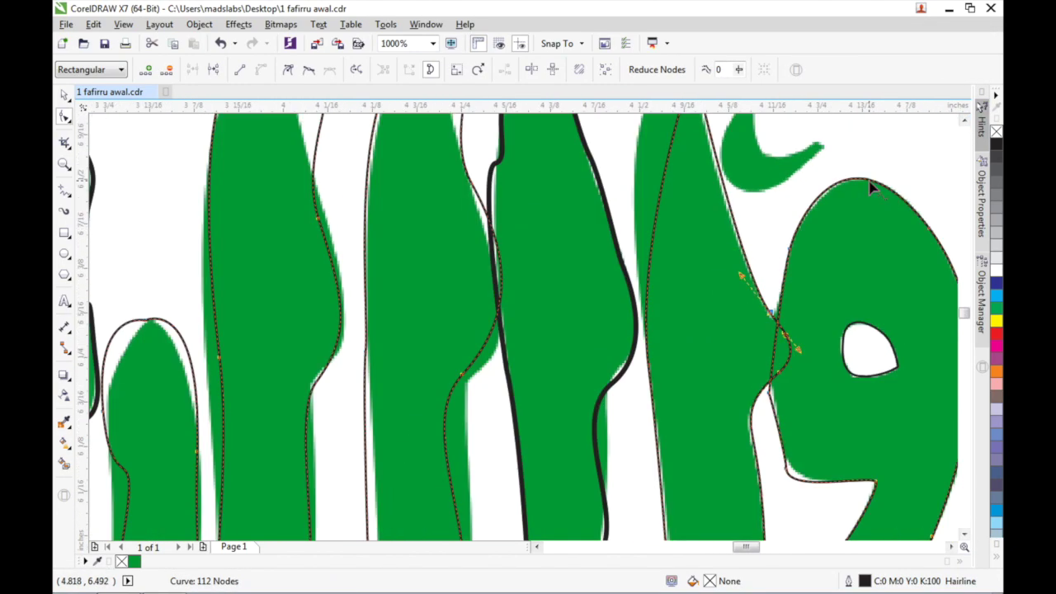
pyautogui.moveTo(810, 460)
pyautogui.mouseDown()
pyautogui.moveTo(806, 413)
pyautogui.moveTo(809, 446)
pyautogui.mouseUp()
pyautogui.doubleClick(663, 274)
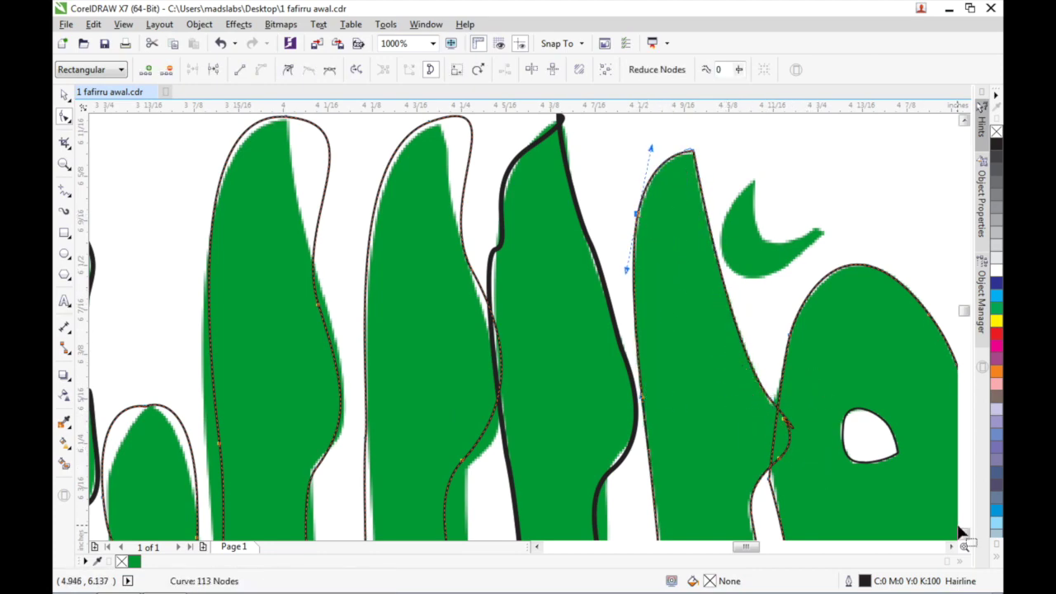
# - Fit the other tall strokes' tips, sides and bulges to the artwork using added nodes
pyautogui.click(964, 534)
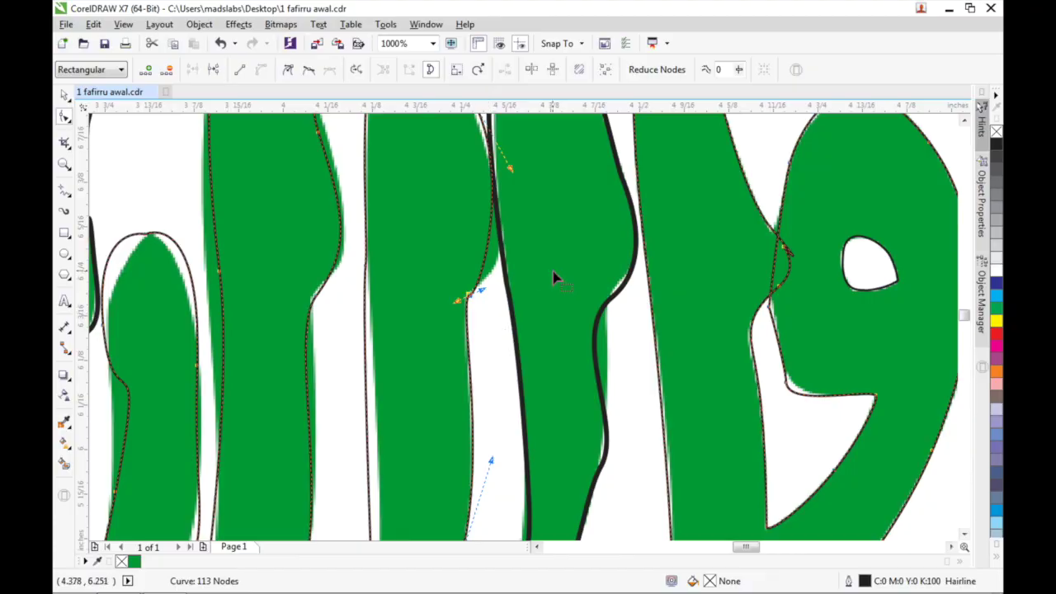
pyautogui.scroll(1, 747, 417)
pyautogui.hscroll(1, 746, 417)
# - Fit the rounded inner corner under the head and pull the adjoining tall stroke's bulge back to the head's edge
pyautogui.click(747, 417)
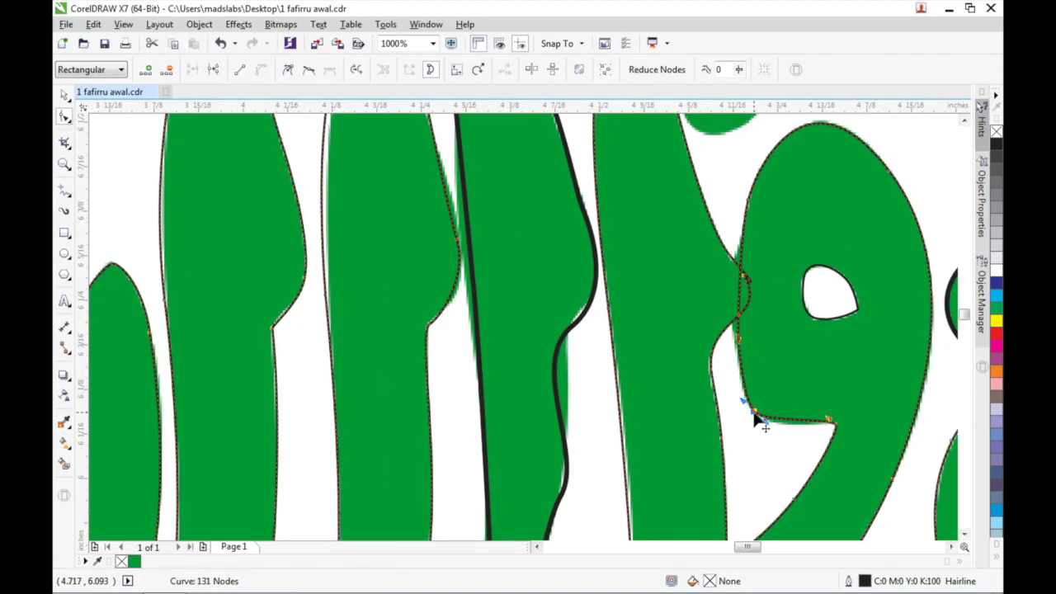
pyautogui.click(965, 116)
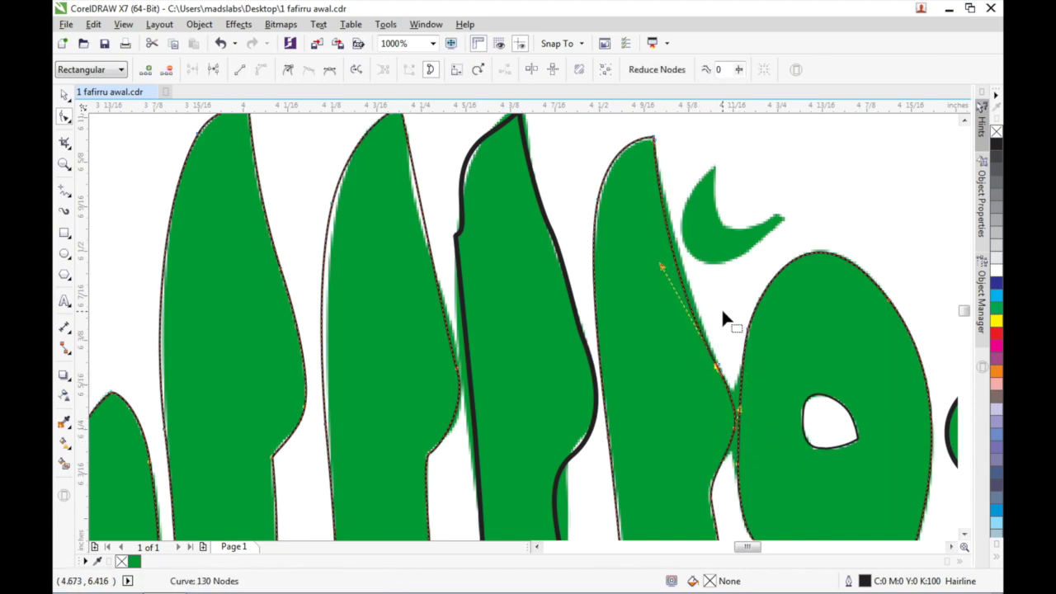
pyautogui.click(596, 332)
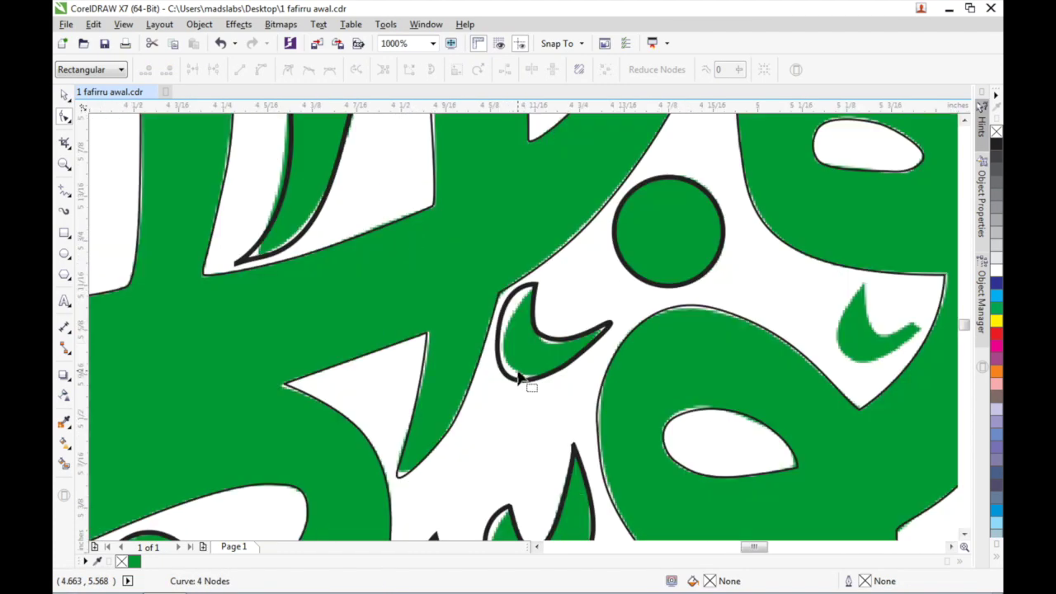
# - Fit the three-pronged accent's outer edges and valleys to the artwork by adjusting its nodes
pyautogui.click(499, 351)
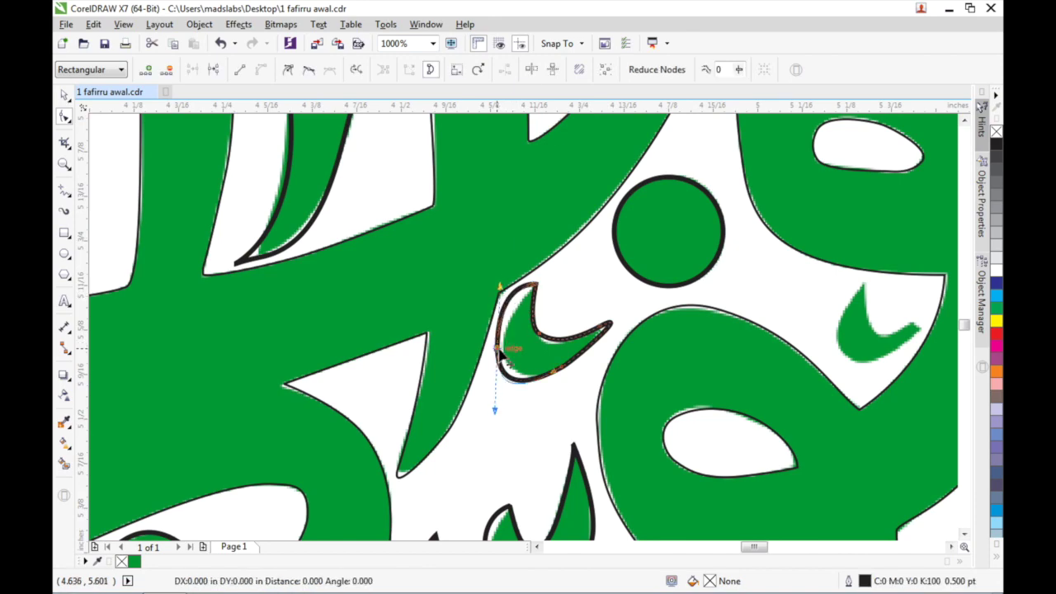
pyautogui.scroll(-3, 528, 330)
pyautogui.click(460, 365)
pyautogui.scroll(2, 617, 363)
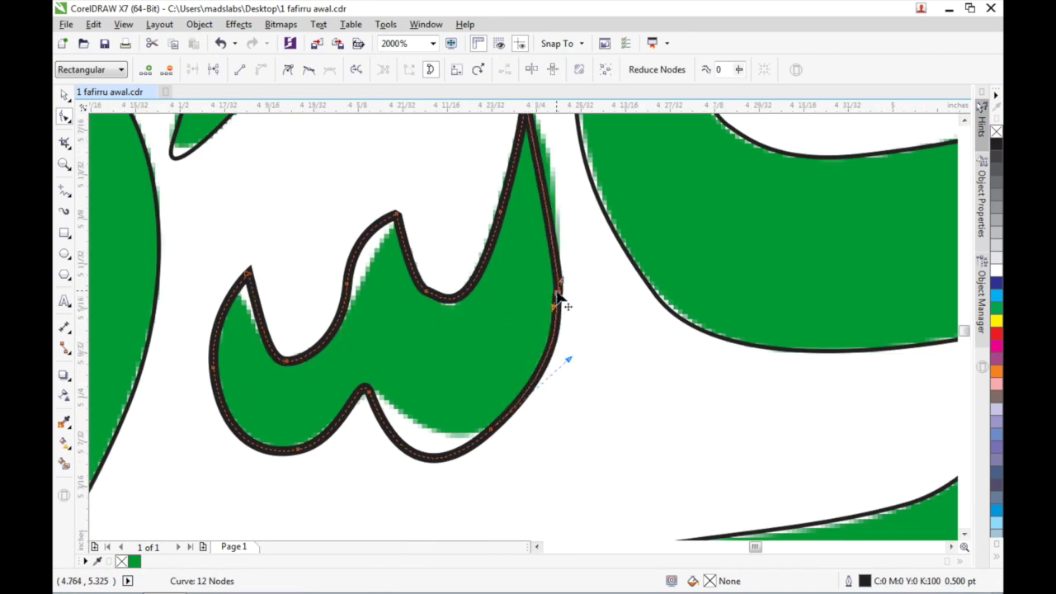
pyautogui.moveTo(363, 310)
pyautogui.mouseDown()
pyautogui.moveTo(425, 425)
pyautogui.moveTo(256, 408)
pyautogui.mouseUp()
# - Fit the lower and inner curves of the crescent accent beside the pointed tail to the artwork
pyautogui.scroll(-1, 834, 506)
pyautogui.scroll(3, 835, 505)
pyautogui.click(715, 413)
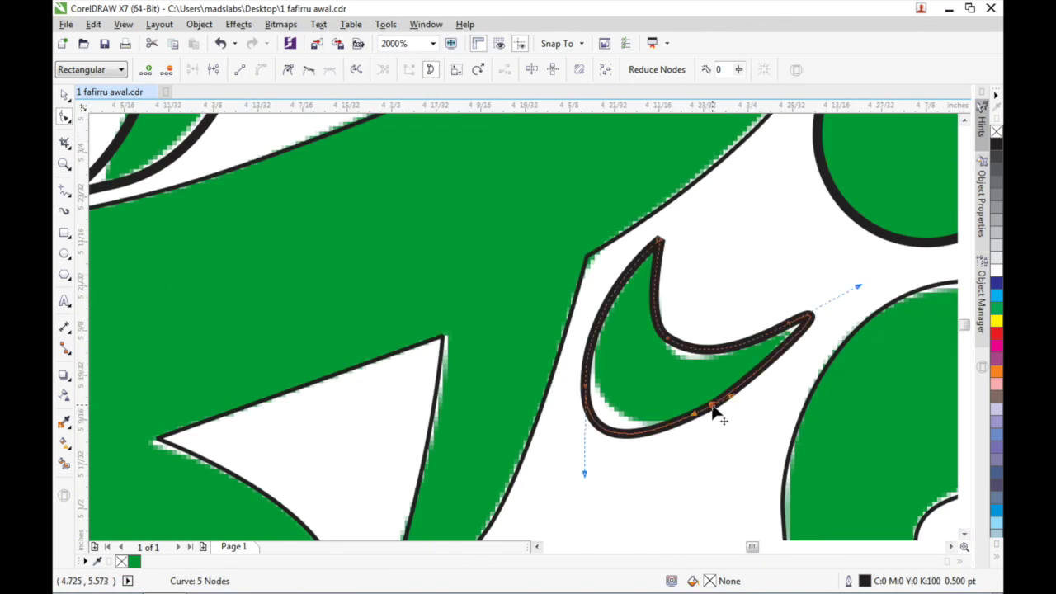
pyautogui.moveTo(704, 412); pyautogui.dragTo(707, 419)
pyautogui.click(738, 366)
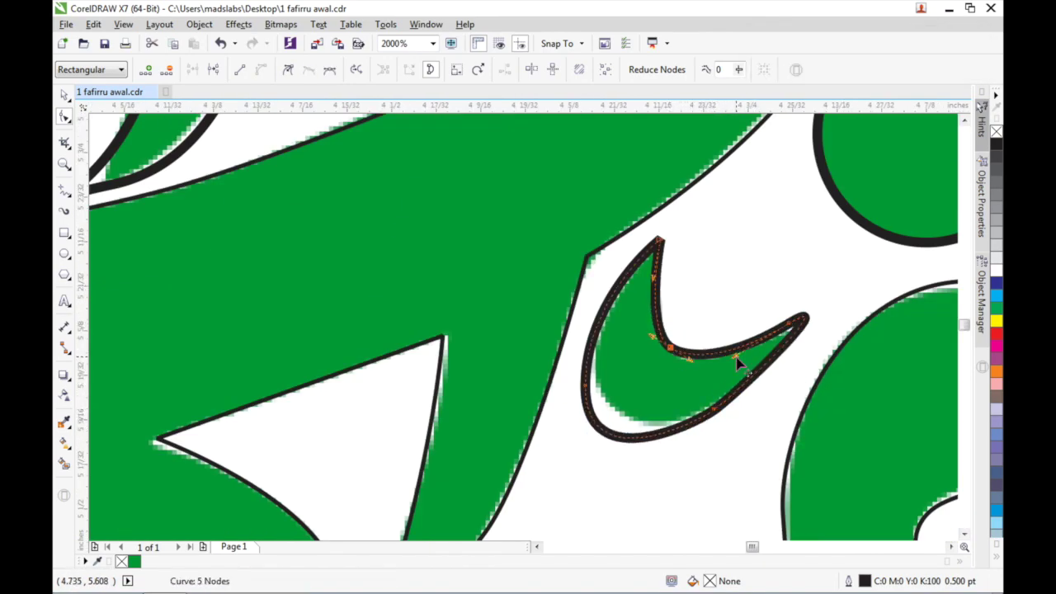
# - Fit the wavy accent inside the large loop to the artwork, reshaping its rounded top, inner valley and lower tip
pyautogui.scroll(-2, 715, 423)
pyautogui.scroll(1, 568, 384)
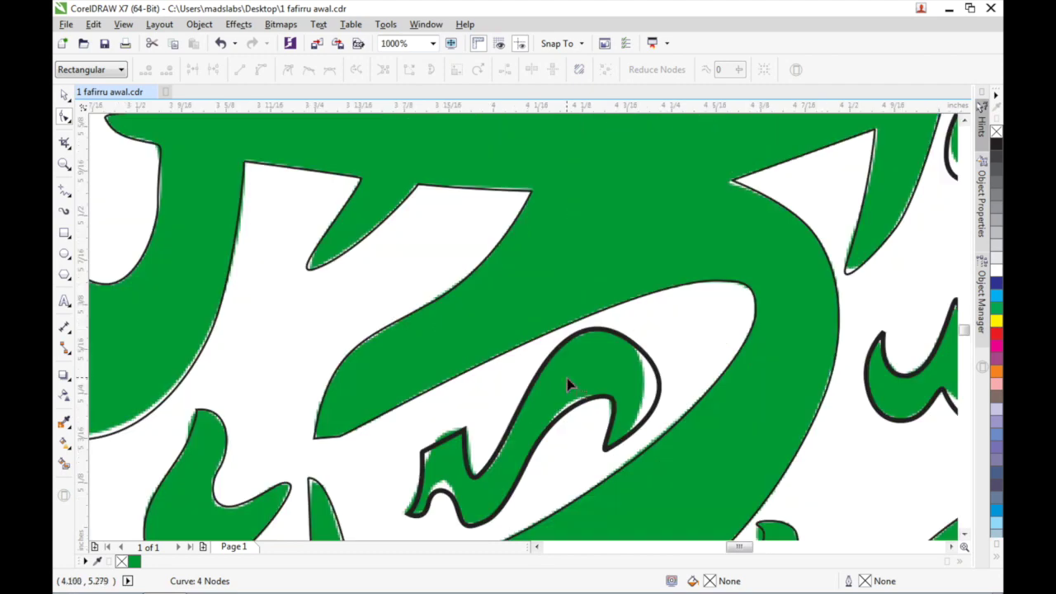
pyautogui.click(607, 327)
pyautogui.moveTo(607, 327); pyautogui.dragTo(553, 258)
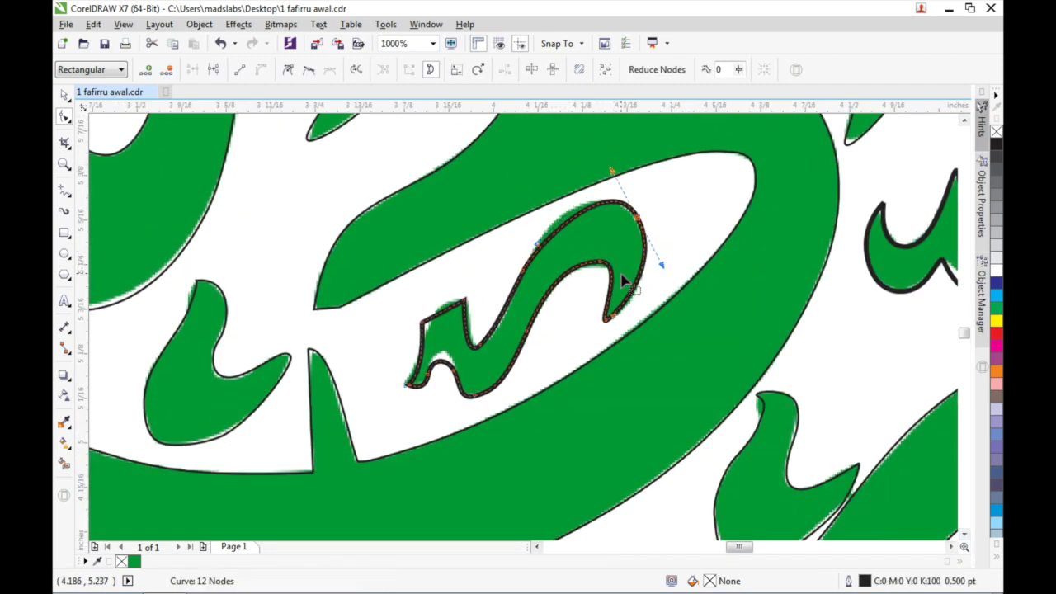
pyautogui.click(528, 274)
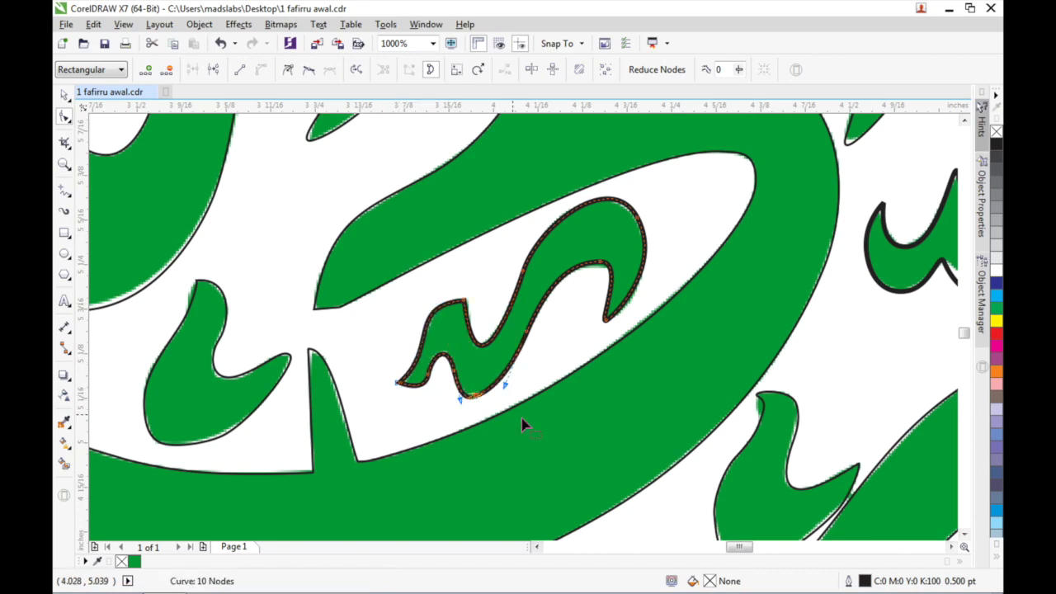
# - Fit the separate tall stroke's tapered lower tip and straighten its right edge up to the side bulge
pyautogui.scroll(-3, 522, 424)
pyautogui.scroll(3, 334, 462)
pyautogui.moveTo(331, 459)
pyautogui.mouseDown()
pyautogui.moveTo(377, 442)
pyautogui.moveTo(333, 467)
pyautogui.moveTo(326, 455)
pyautogui.mouseUp()
pyautogui.click(430, 287)
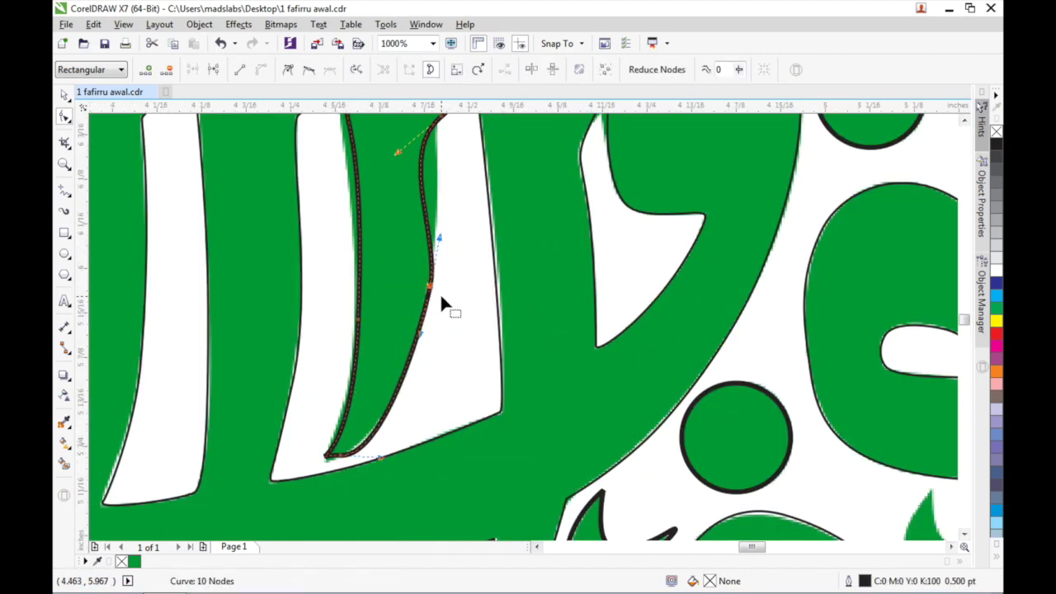
pyautogui.scroll(3, 446, 330)
pyautogui.moveTo(455, 407); pyautogui.dragTo(464, 334)
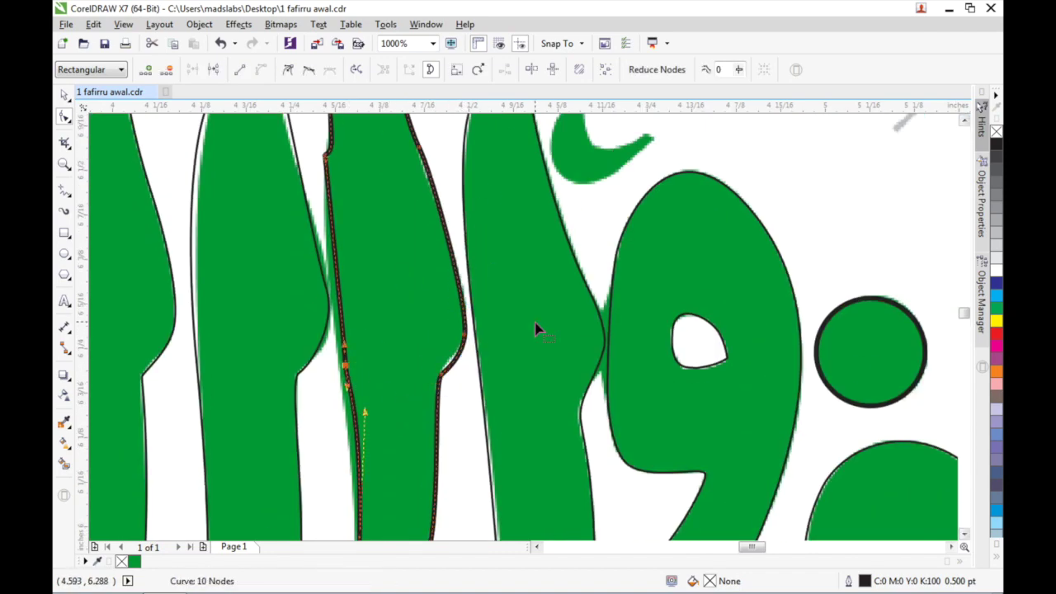
# - Remove the kink from the separate tall stroke's left edge and smooth that side along the artwork
pyautogui.scroll(1, 436, 406)
pyautogui.scroll(-4, 547, 311)
pyautogui.scroll(3, 505, 230)
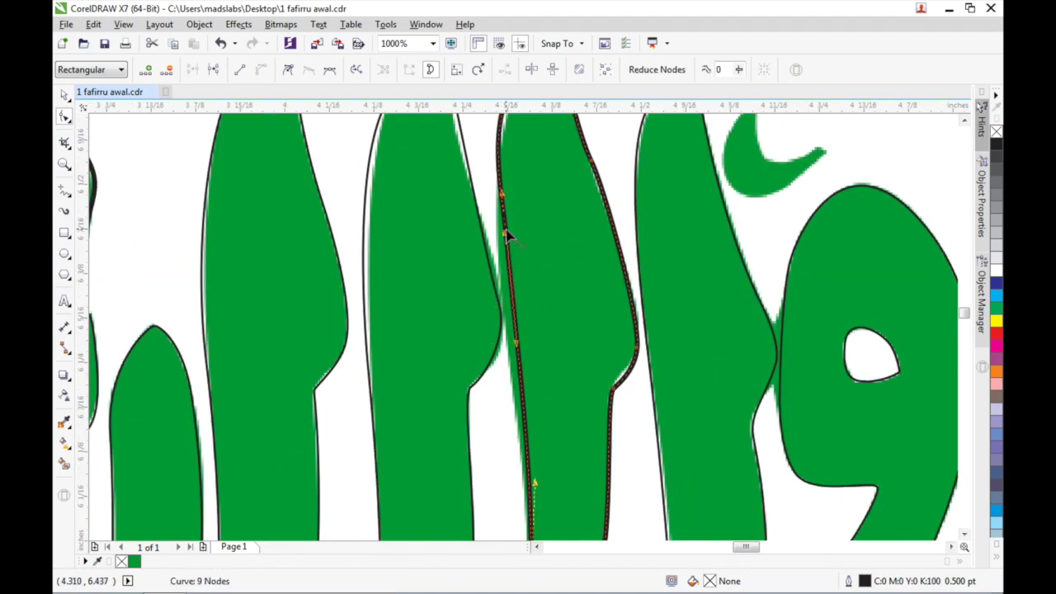
pyautogui.scroll(1, 506, 230)
pyautogui.scroll(-4, 505, 230)
# - Fit the separate tall stroke's upper left edge and rounded shoulder below its pointed top to the artwork
pyautogui.scroll(5, 583, 308)
pyautogui.moveTo(604, 315); pyautogui.dragTo(625, 302)
pyautogui.scroll(-2, 619, 253)
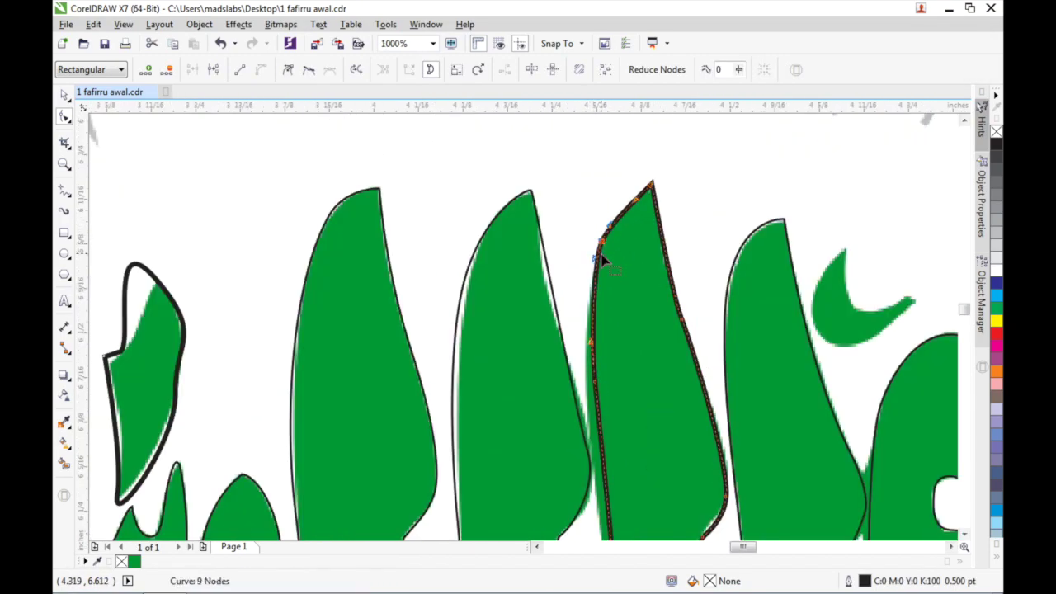
pyautogui.scroll(1, 602, 261)
pyautogui.scroll(-1, 603, 307)
pyautogui.scroll(2, 603, 306)
pyautogui.scroll(-2, 630, 363)
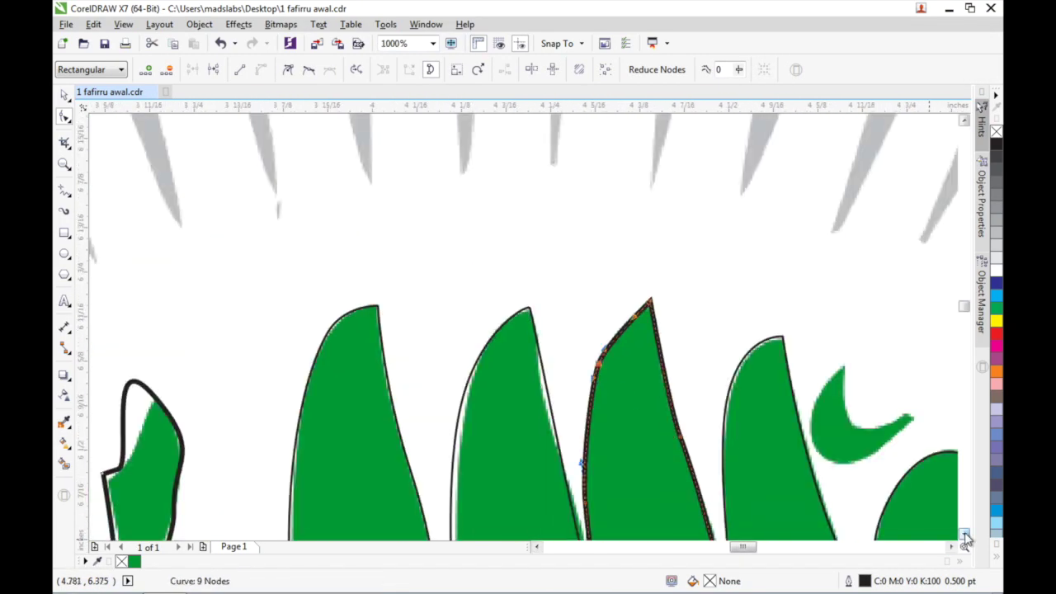
pyautogui.scroll(1, 611, 248)
pyautogui.scroll(-1, 607, 224)
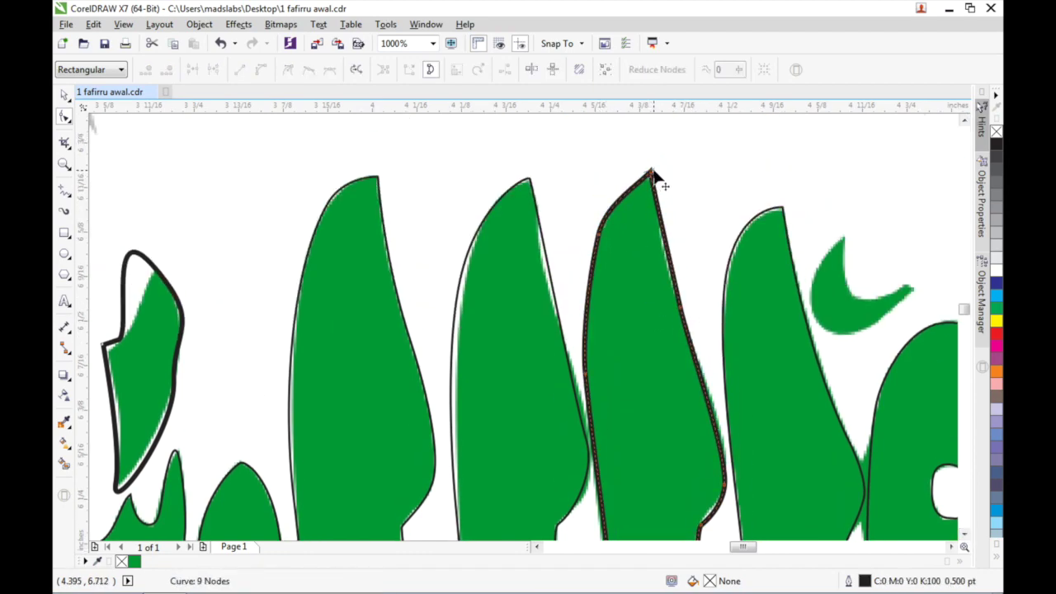
pyautogui.scroll(-1, 616, 223)
pyautogui.scroll(1, 426, 214)
# - Reshape the leaf-shaped accent above the small three-pronged mark, fitting its upper tip, concave left side and lower curve to the artwork
pyautogui.click(429, 182)
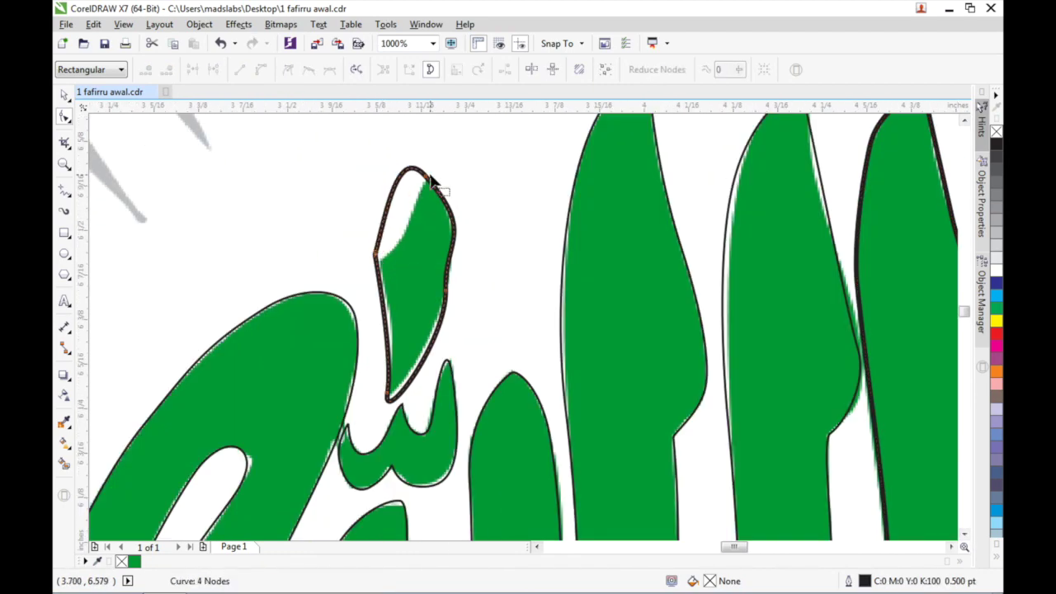
pyautogui.moveTo(429, 180); pyautogui.dragTo(386, 252)
pyautogui.scroll(1, 460, 195)
pyautogui.moveTo(394, 408); pyautogui.dragTo(404, 402)
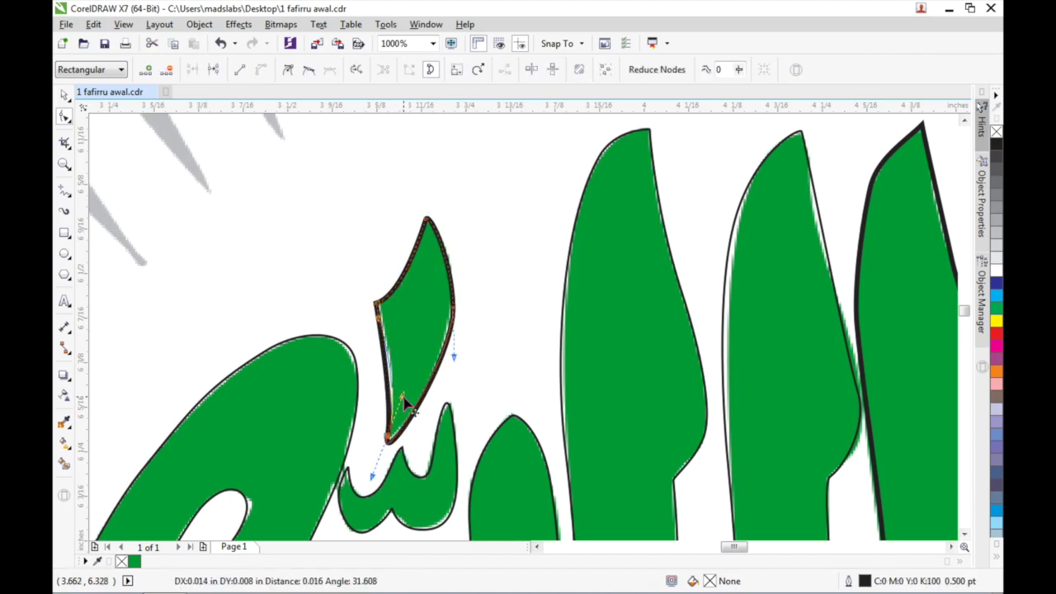
pyautogui.moveTo(456, 325); pyautogui.dragTo(456, 323)
# - Set the outlines of the leaf-shaped accent and the separate tall stroke to Hairline
pyautogui.press('space')
pyautogui.scroll(-4, 529, 330)
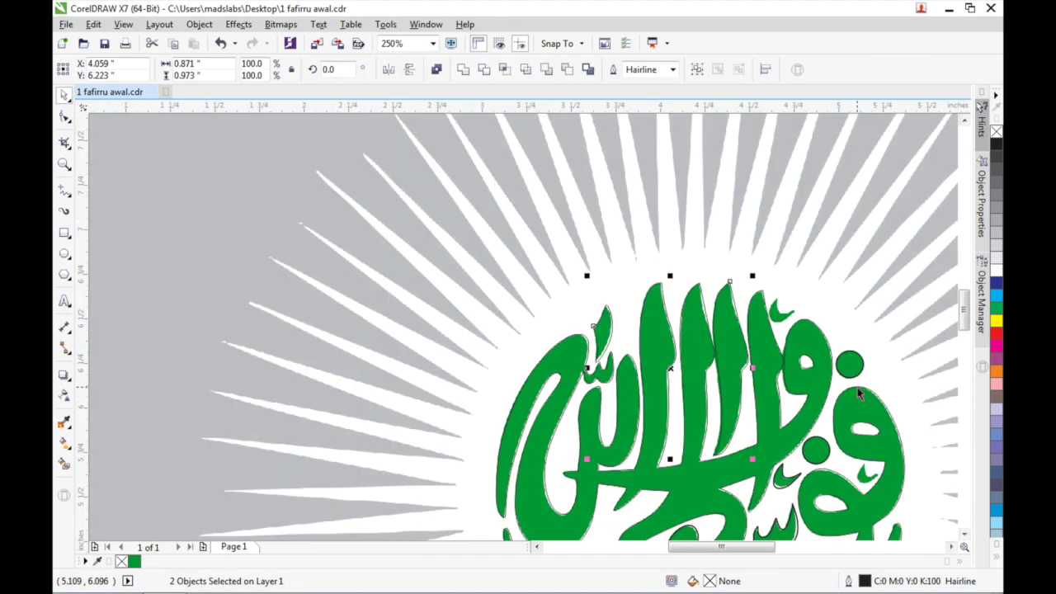
pyautogui.click(673, 69)
pyautogui.click(668, 95)
pyautogui.click(527, 383)
# - Fit the small crescent accent between the two stacked loop letters to the artwork, adding a node to reshape its lower edge and tip
pyautogui.click(611, 269)
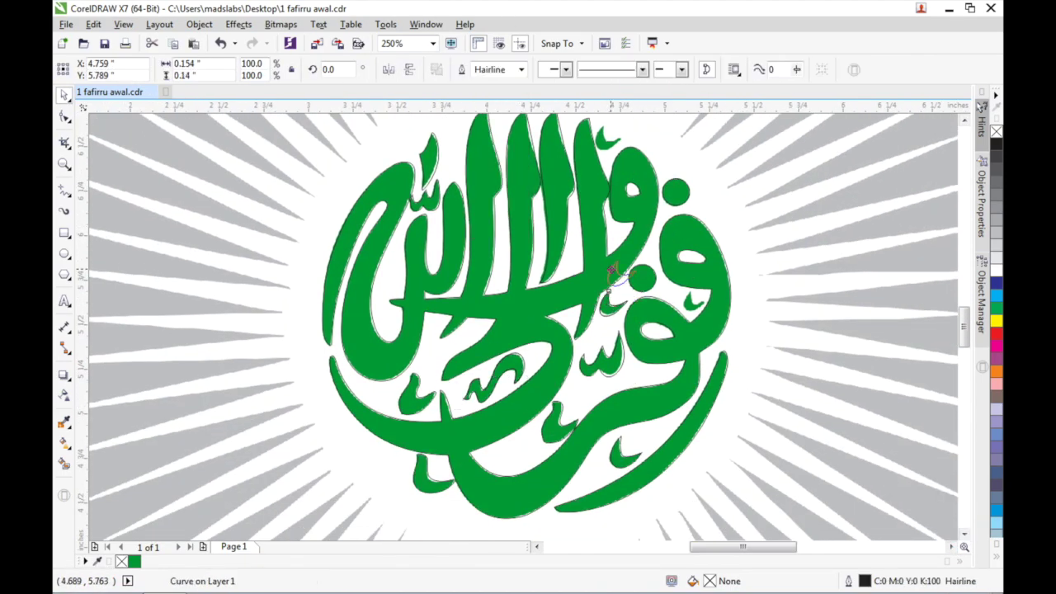
pyautogui.scroll(2, 696, 297)
pyautogui.press('F10')
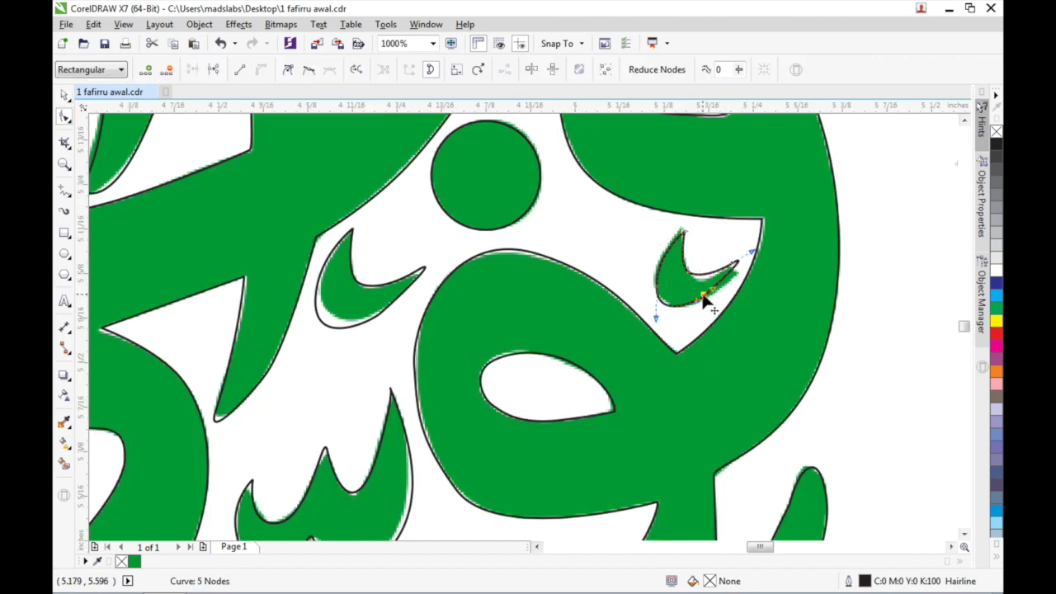
pyautogui.scroll(2, 702, 299)
pyautogui.moveTo(789, 211); pyautogui.dragTo(743, 330)
pyautogui.doubleClick(749, 294)
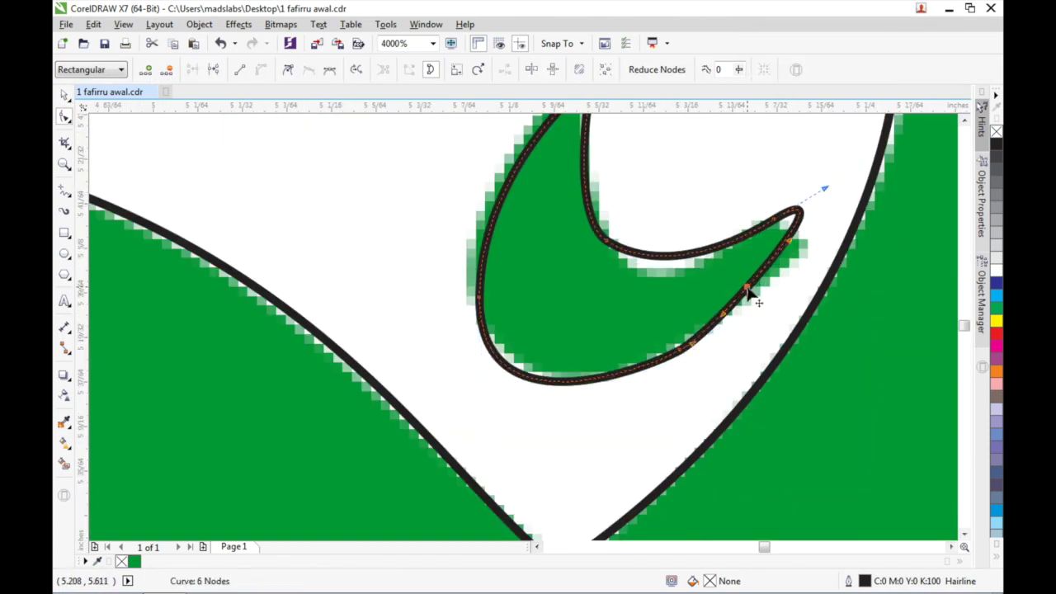
pyautogui.moveTo(749, 294); pyautogui.dragTo(817, 252)
pyautogui.scroll(-4, 719, 341)
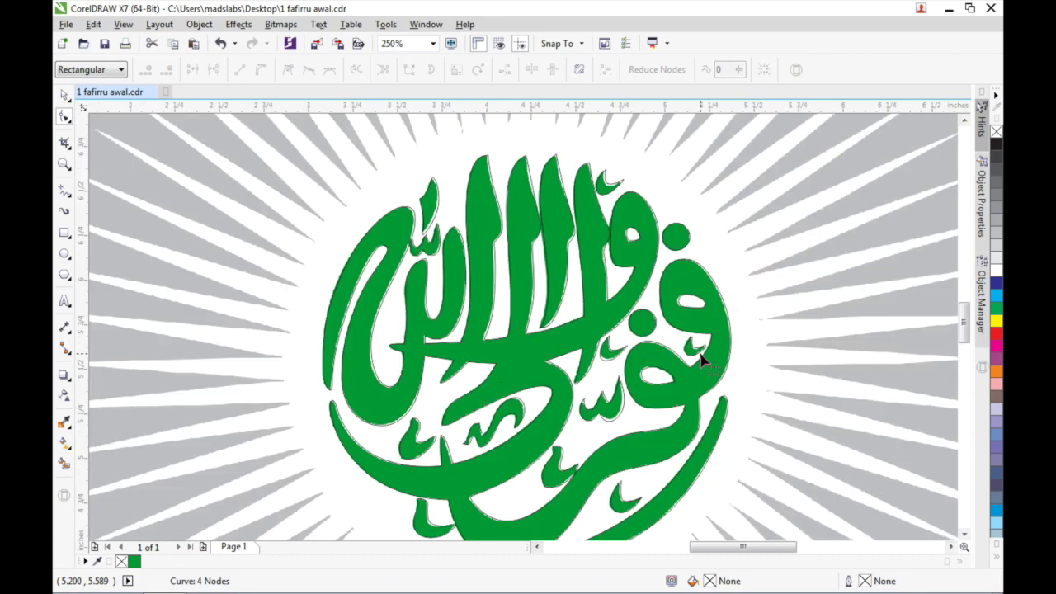
# - Fill the openings of the upper loop letters with white
pyautogui.press('space')
pyautogui.click(778, 238)
pyautogui.hotkey('shift', 'F9')
pyautogui.hotkey('shift', 'F9')
pyautogui.click(632, 238)
pyautogui.keyDown('alt'); pyautogui.click(633, 236); pyautogui.keyUp('alt')
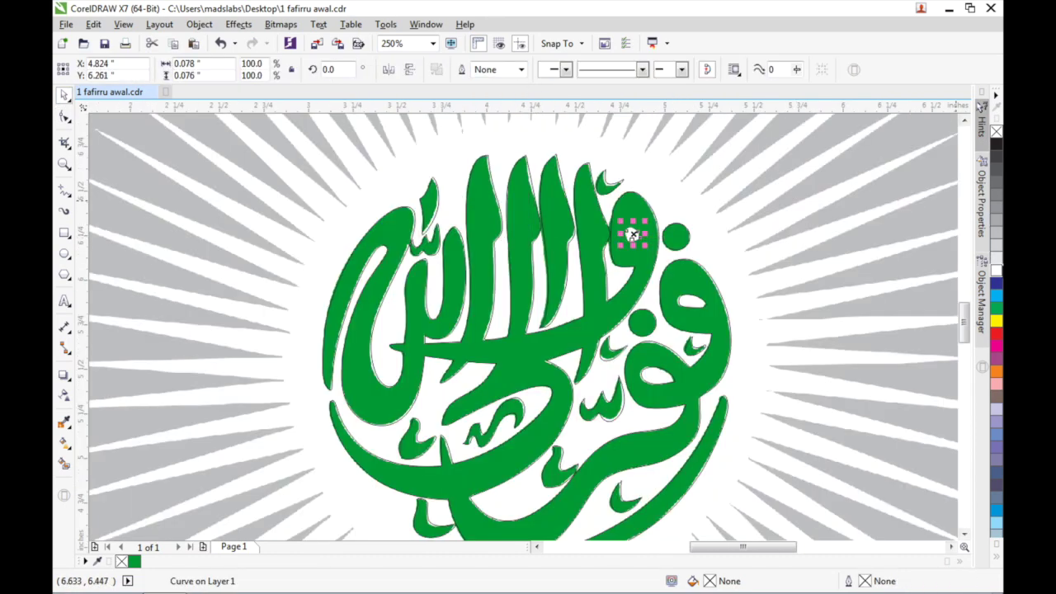
pyautogui.press('i')
pyautogui.click(883, 294)
pyautogui.click(66, 97)
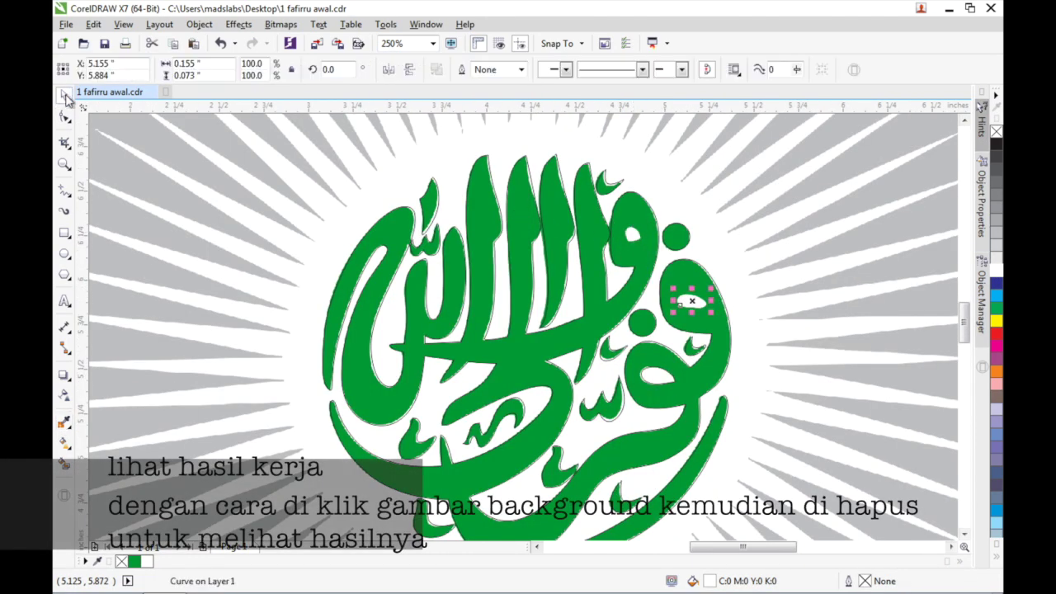
# - Take the background image away from behind the traced calligraphy to check the tracing
pyautogui.hotkey('shift', 'F2')
pyautogui.scroll(-4, 485, 192)
pyautogui.click(517, 241)
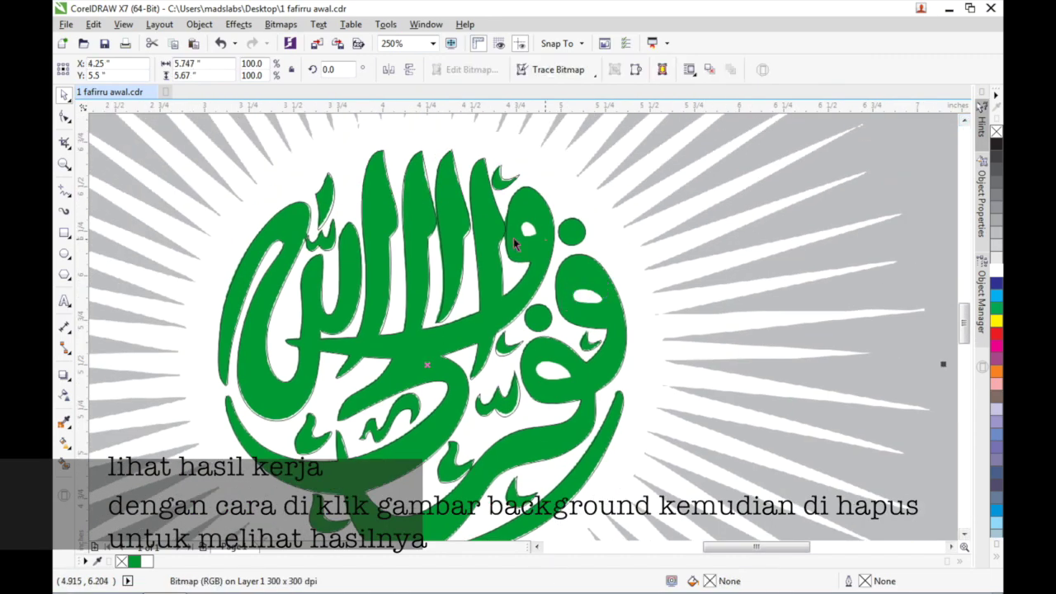
pyautogui.moveTo(517, 241); pyautogui.dragTo(911, 411)
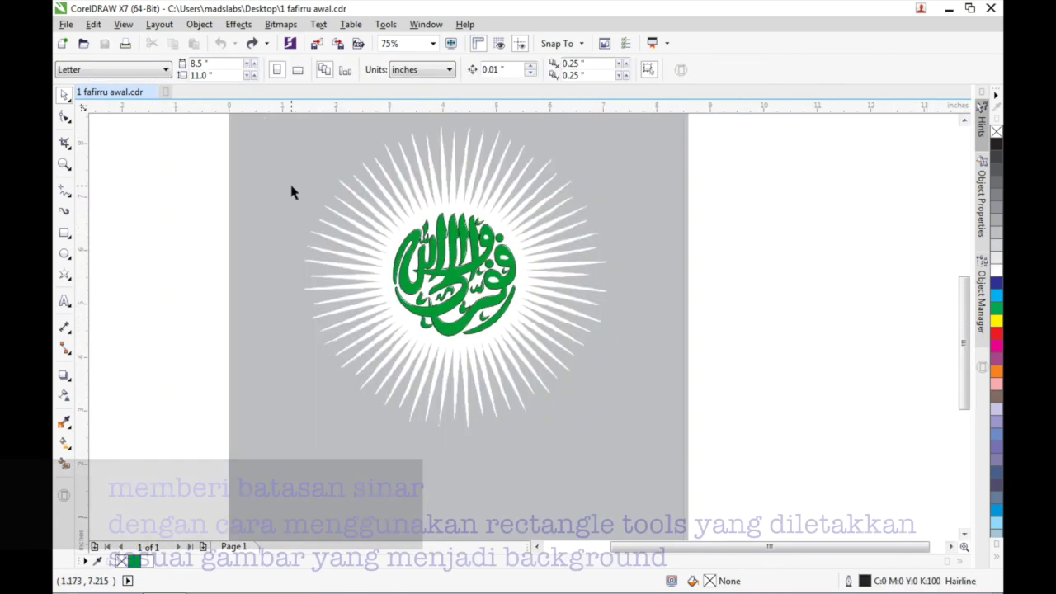
# - Draw a circle about 5.46 in across and centre it on the emblem so that it bounds the rays
pyautogui.press('F7')
pyautogui.moveTo(335, 207); pyautogui.dragTo(596, 467)
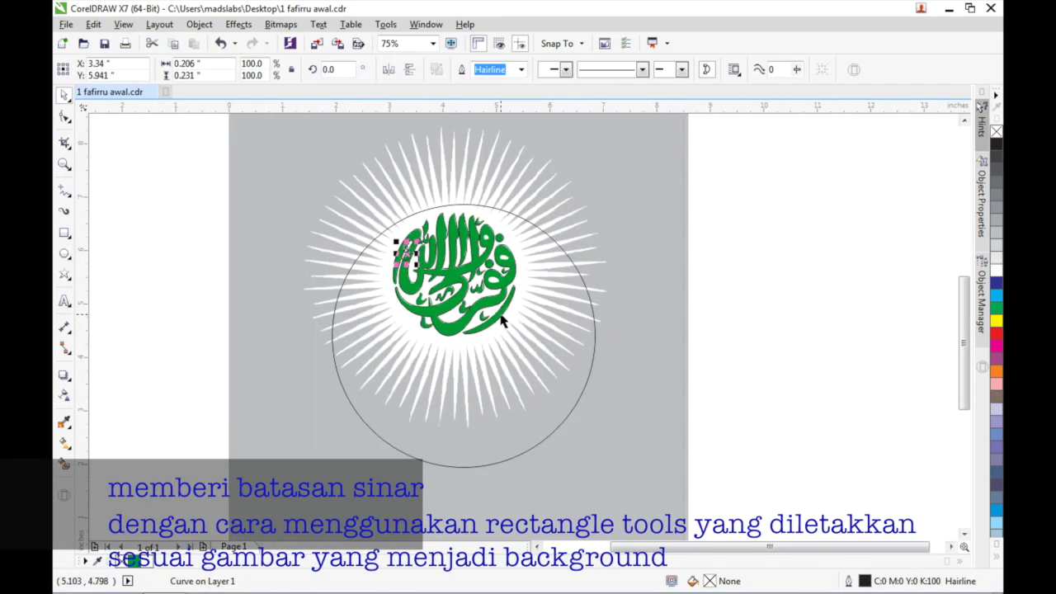
pyautogui.moveTo(485, 345); pyautogui.dragTo(473, 285)
pyautogui.moveTo(591, 411)
pyautogui.mouseDown()
pyautogui.moveTo(609, 420)
pyautogui.moveTo(599, 416)
pyautogui.mouseUp()
pyautogui.moveTo(508, 331); pyautogui.dragTo(513, 336)
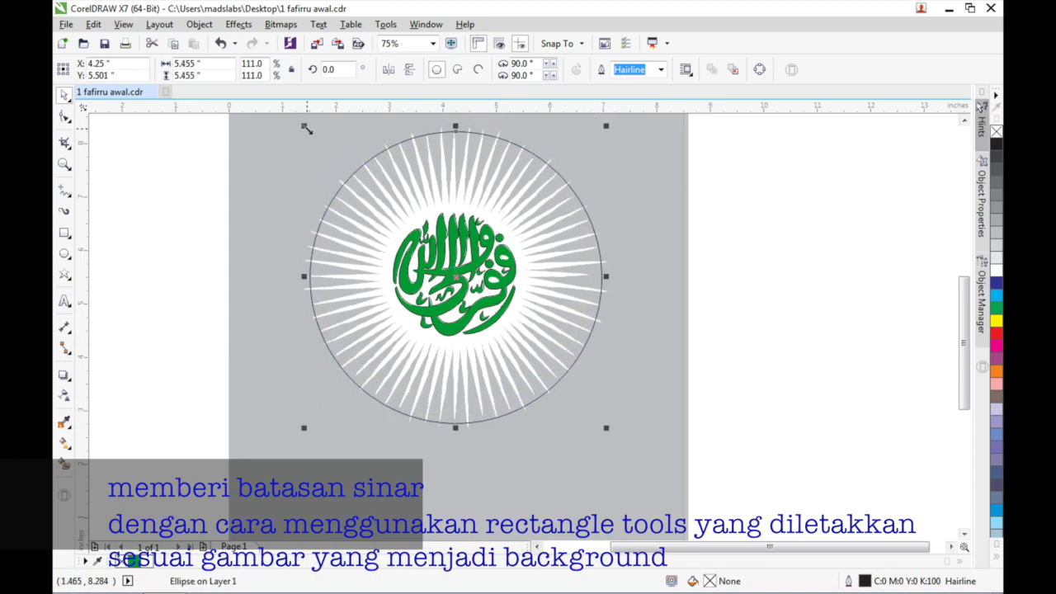
# - Duplicate the circle and shrink the copy to about 2.41 in across, fitting it closely around the calligraphy
pyautogui.hotkey('ctrl', 'v')
pyautogui.moveTo(385, 224); pyautogui.dragTo(482, 152)
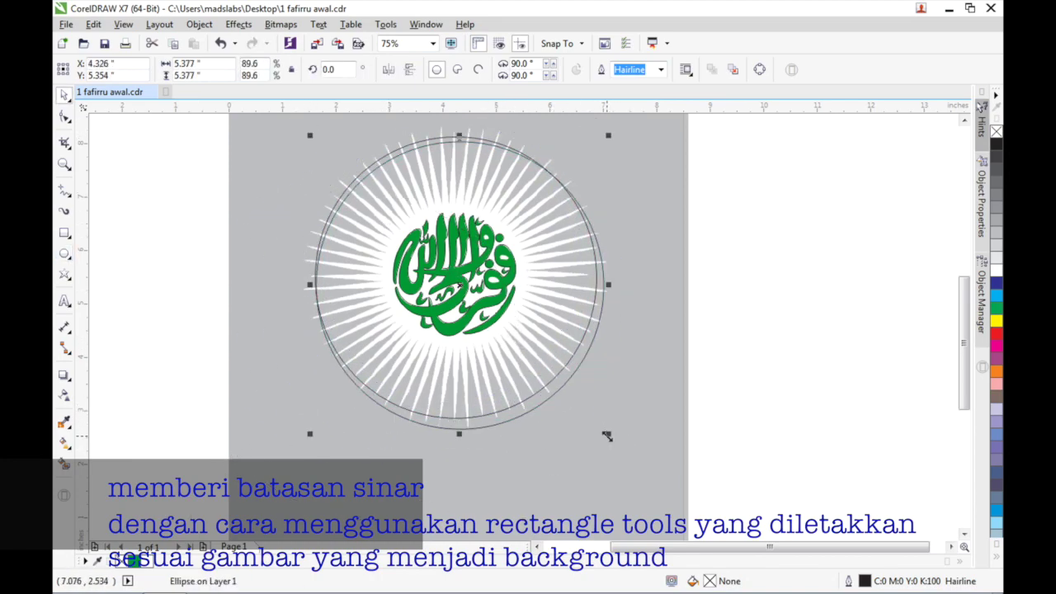
pyautogui.moveTo(606, 433); pyautogui.dragTo(557, 383)
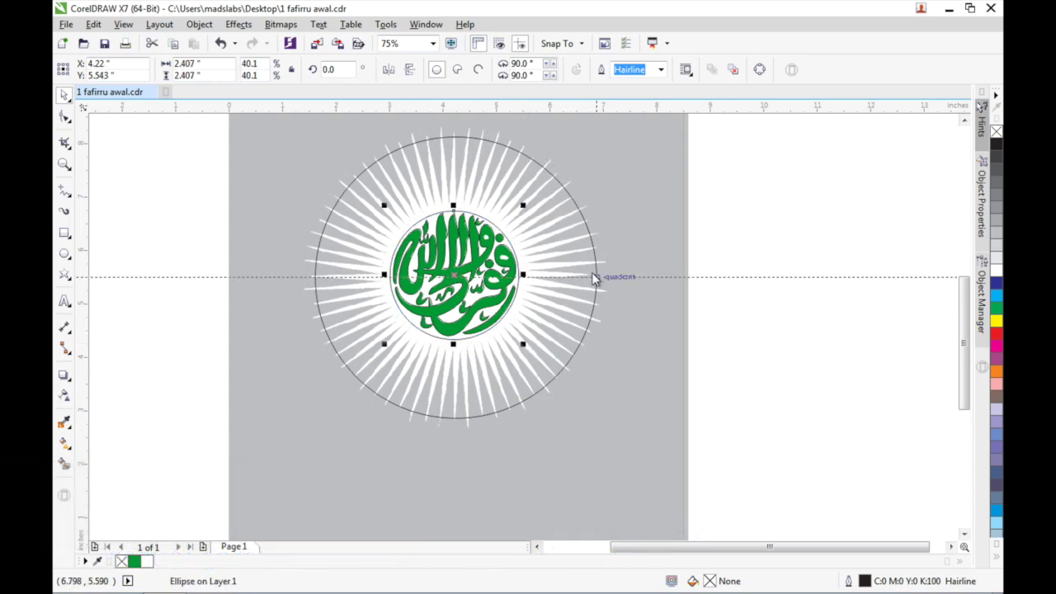
# - Place a horizontal guideline at 5.5 in and a vertical one at 4.22 in, crossing at the emblem's centre
pyautogui.scroll(3, 520, 277)
pyautogui.scroll(-3, 470, 314)
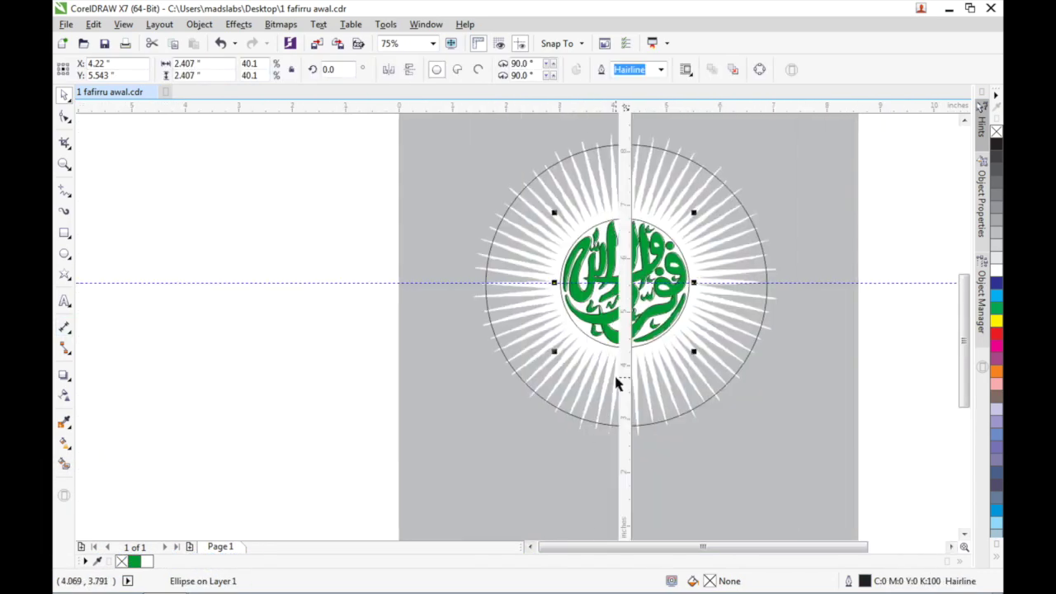
pyautogui.scroll(3, 621, 297)
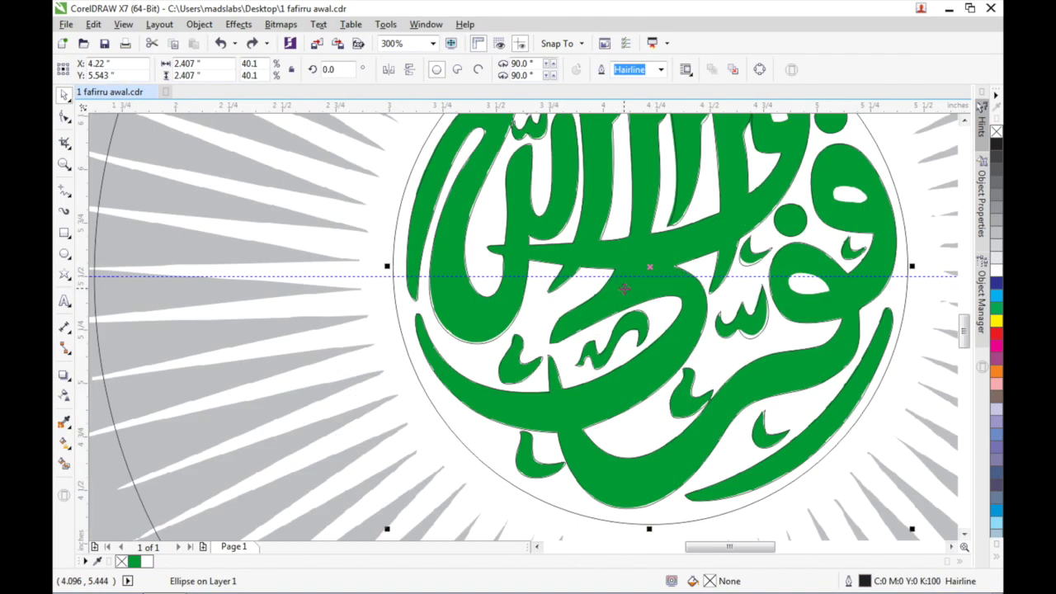
pyautogui.scroll(2, 652, 285)
pyautogui.scroll(-5, 636, 329)
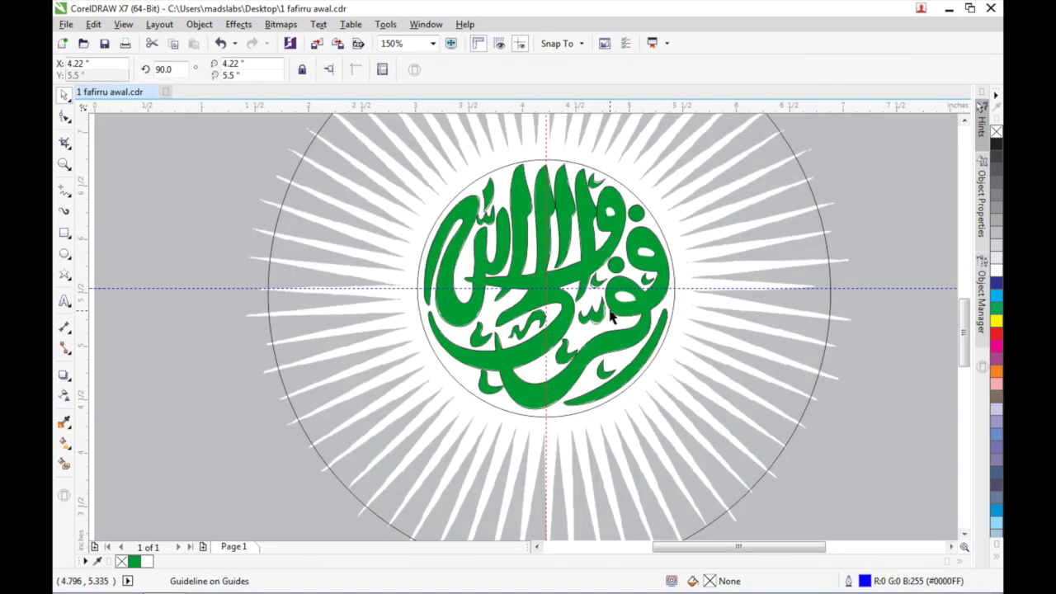
# - Draw a 32-point star with sharpness 70 and move it onto the guideline crossing
pyautogui.click(65, 275)
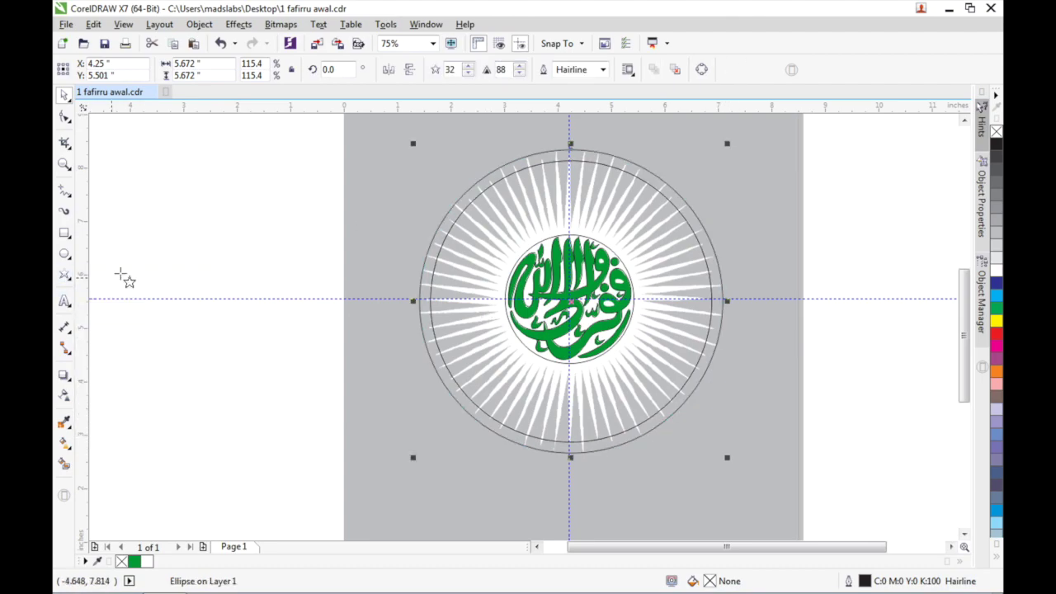
pyautogui.moveTo(181, 224); pyautogui.dragTo(459, 498)
pyautogui.press('space')
pyautogui.moveTo(319, 359); pyautogui.dragTo(570, 300)
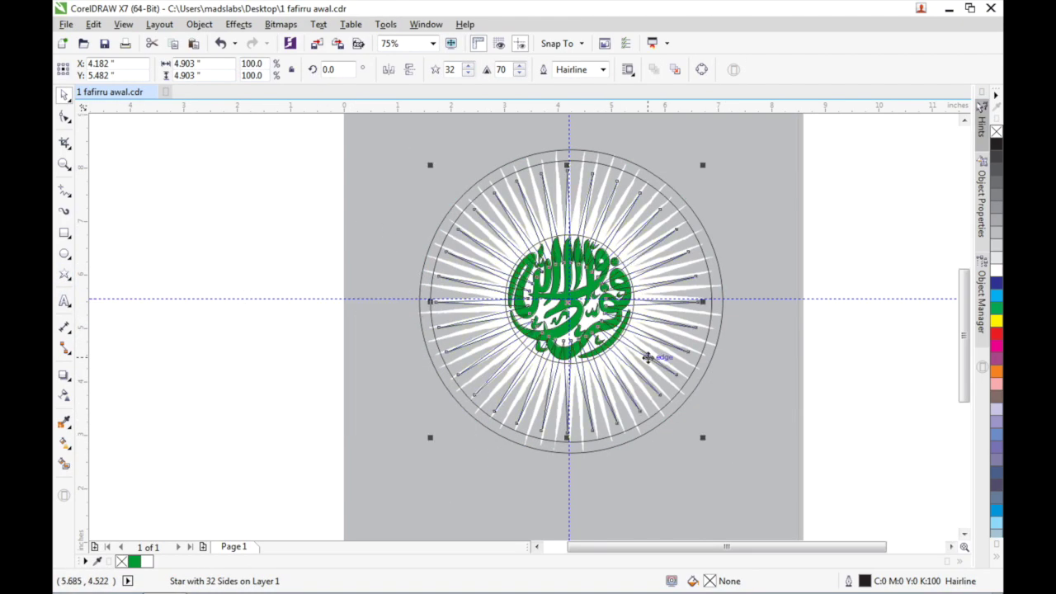
# - Enlarge the star to about 5.73 in across so its points reach the outer circle
pyautogui.moveTo(701, 436); pyautogui.dragTo(716, 448)
pyautogui.scroll(3, 566, 330)
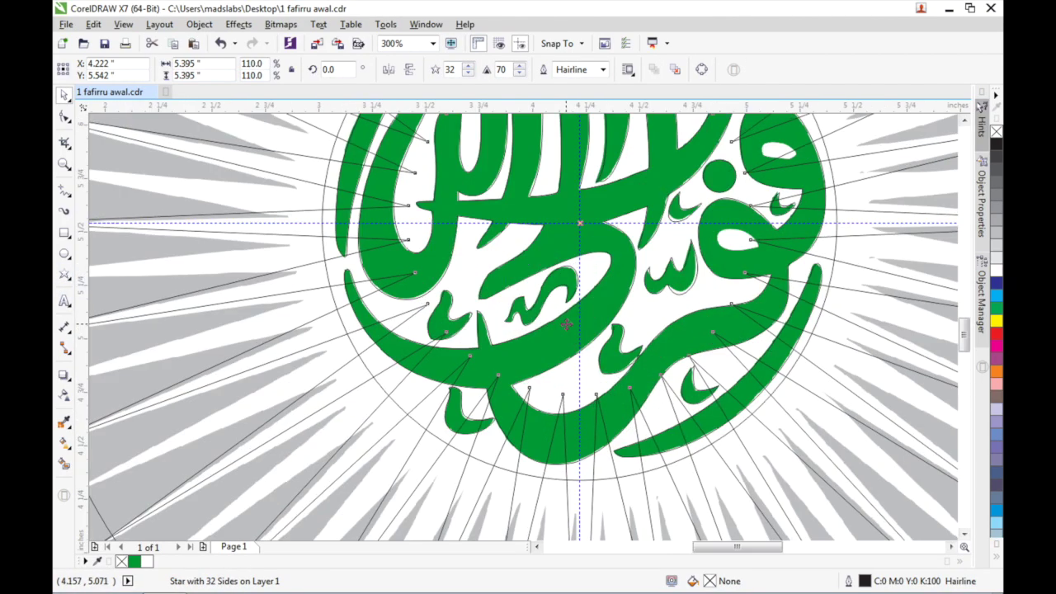
pyautogui.press('Escape')
pyautogui.scroll(-3, 411, 464)
pyautogui.click(708, 370)
pyautogui.moveTo(750, 420); pyautogui.dragTo(769, 441)
# - Duplicate the star and rotate the copy to 354.176° so its points fall between those of the first star
pyautogui.click(747, 419)
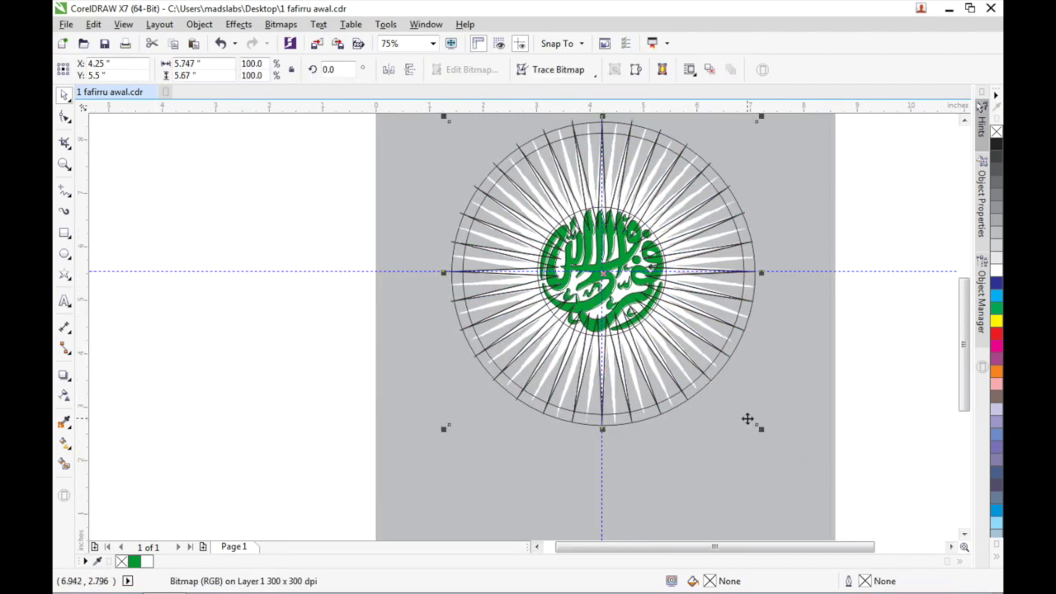
pyautogui.press('Tab')
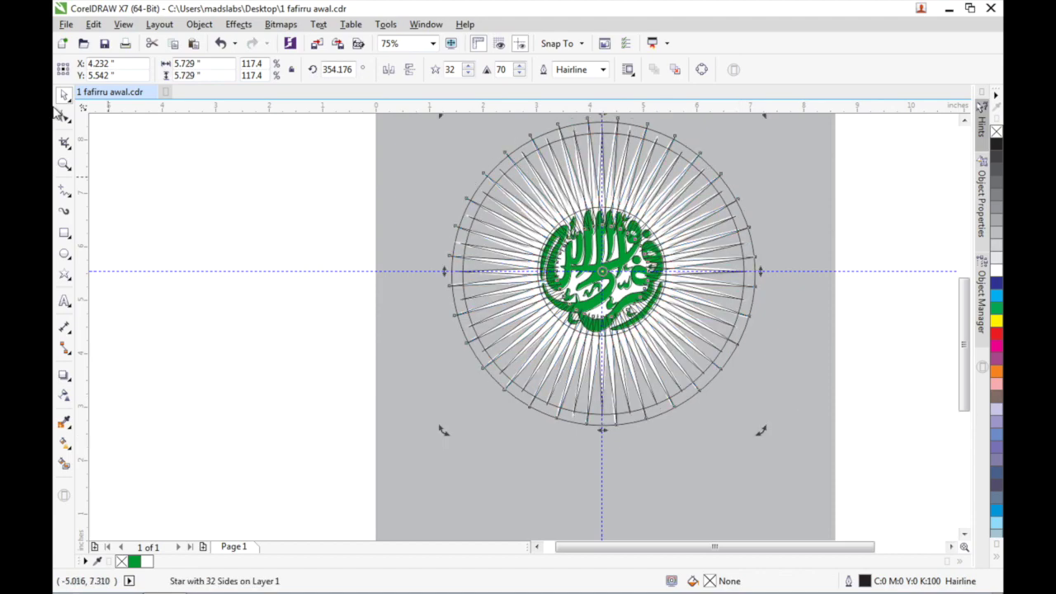
pyautogui.press('Escape')
# - Remove the background image to view the star outlines on their own and select both stars
pyautogui.hotkey('shift', 'F9')
pyautogui.click(470, 311)
pyautogui.keyDown('shift'); pyautogui.click(487, 313); pyautogui.keyUp('shift')
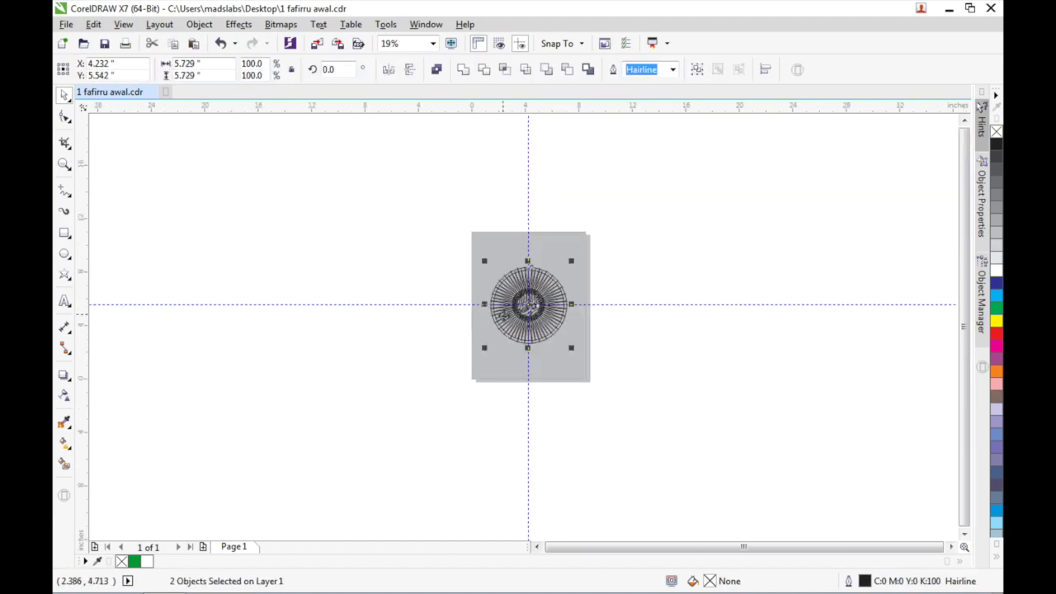
pyautogui.click(495, 322)
pyautogui.rightClick(496, 322)
pyautogui.rightClick(476, 320)
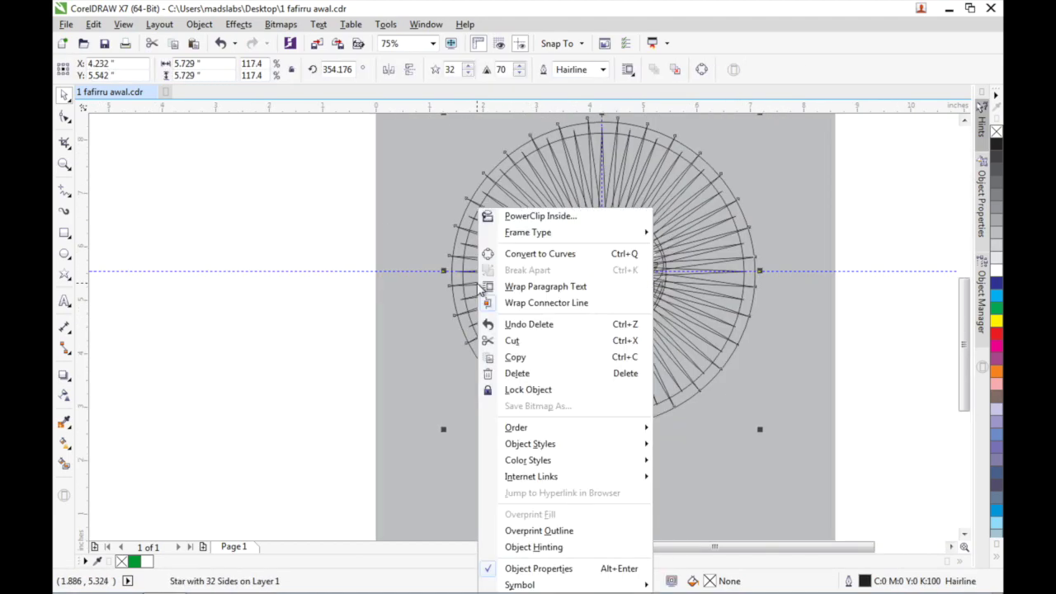
pyautogui.click(319, 24)
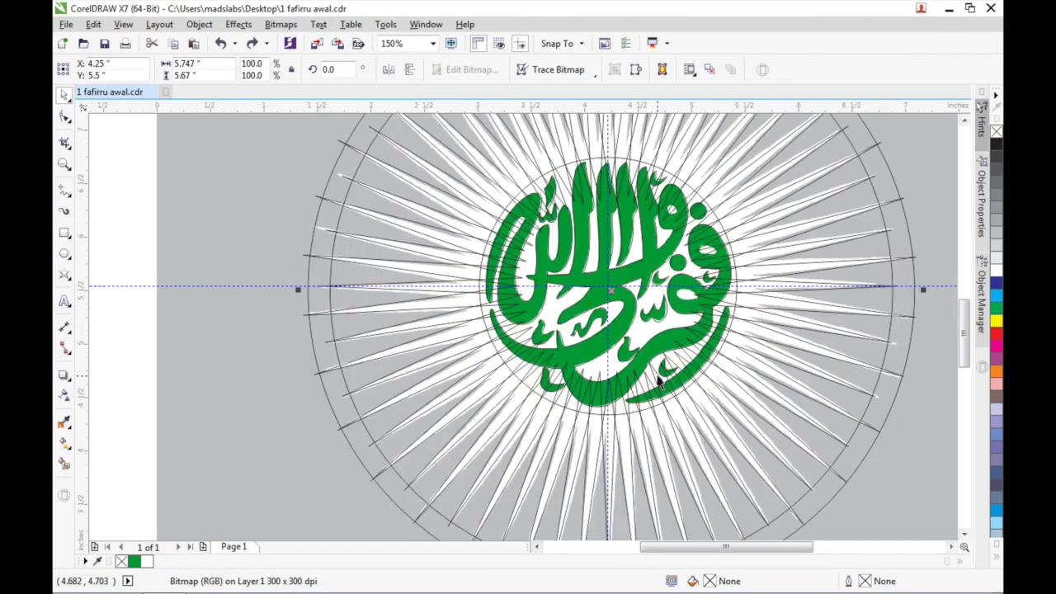
# - Realign the outer circle with the guideline crossing and adjust its size to the ray tips
pyautogui.moveTo(798, 17)
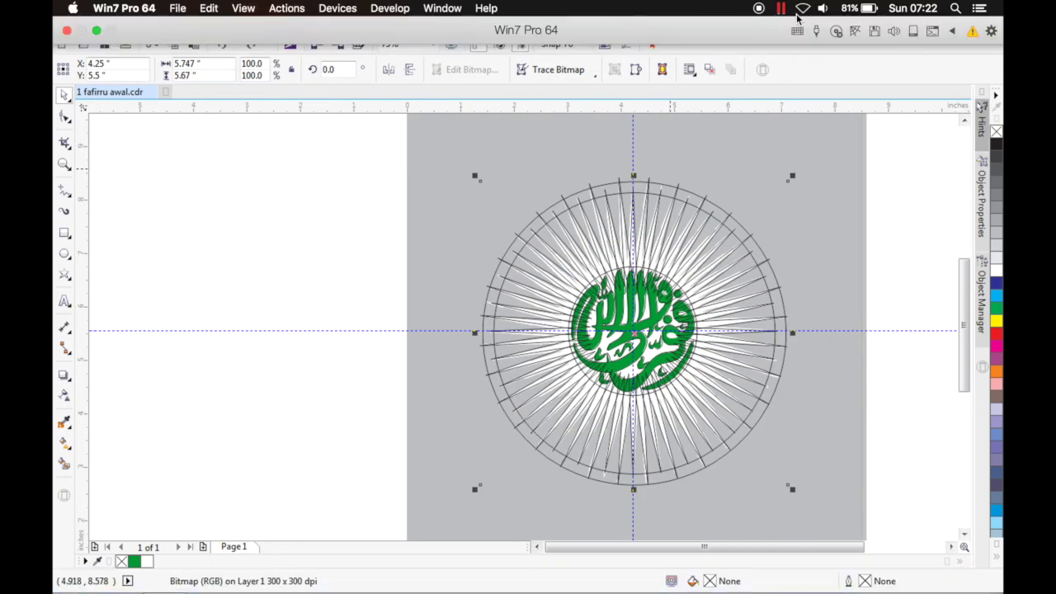
pyautogui.click(740, 378)
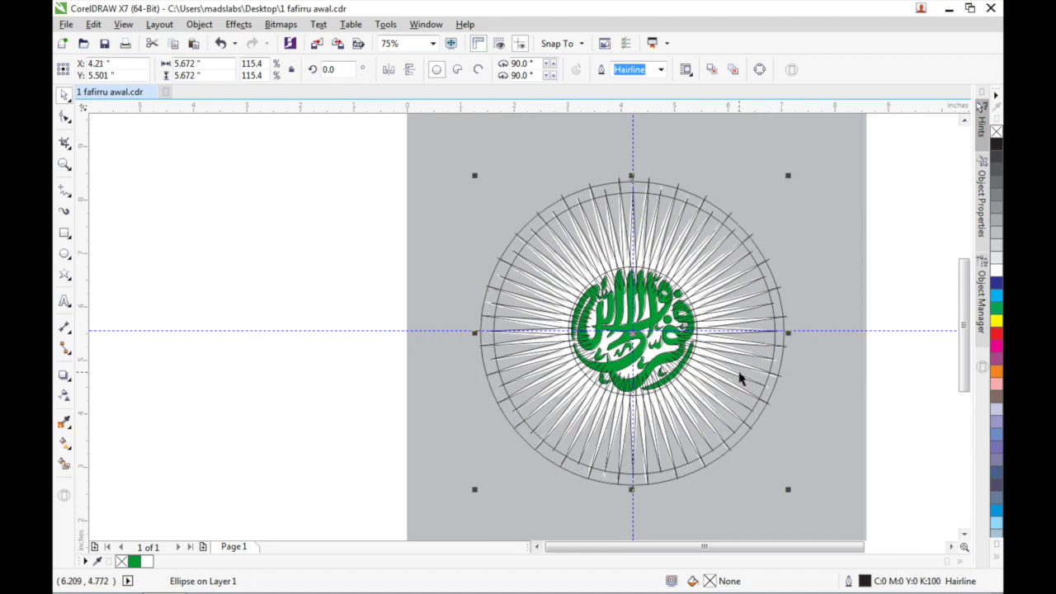
pyautogui.moveTo(480, 176); pyautogui.dragTo(474, 169)
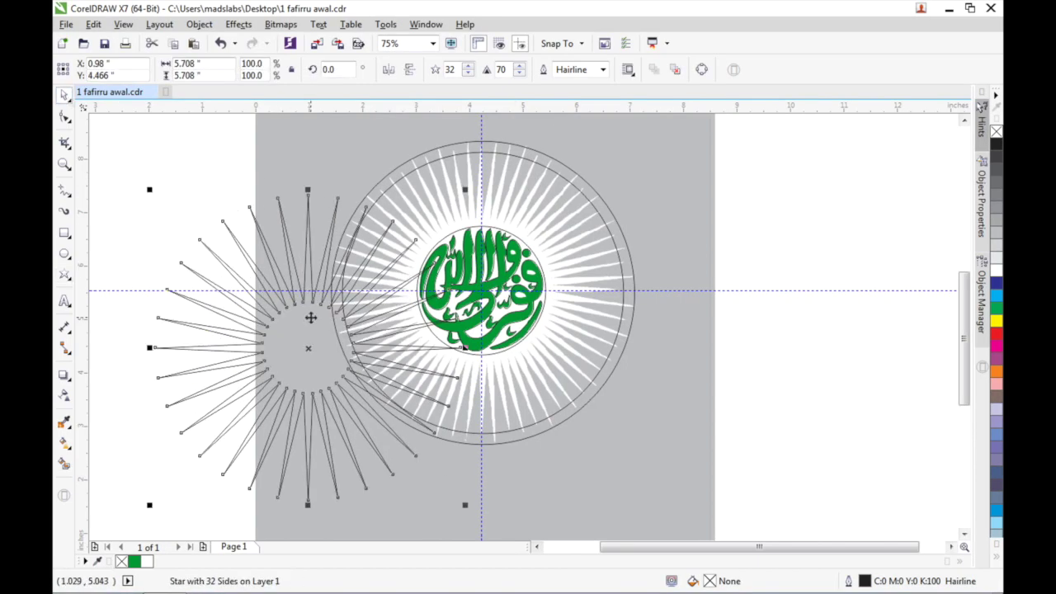
# - Place the 32-point star over the sunburst, sized about 5.616 by 5.461 in, and turn it to 0.367° toward the vertical guideline
pyautogui.moveTo(452, 492); pyautogui.dragTo(633, 442)
pyautogui.doubleClick(481, 406)
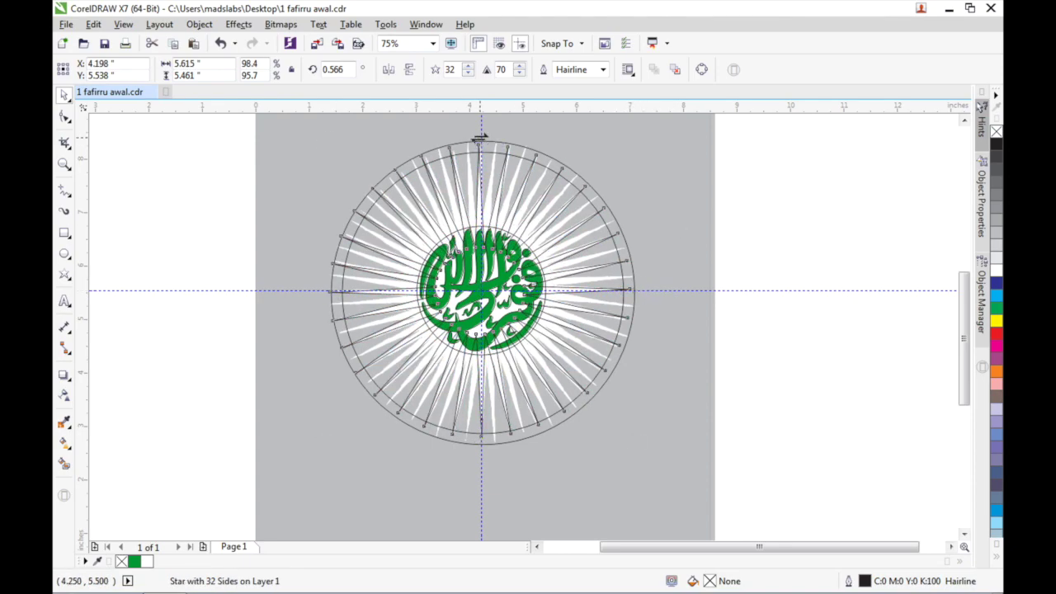
pyautogui.scroll(2, 479, 138)
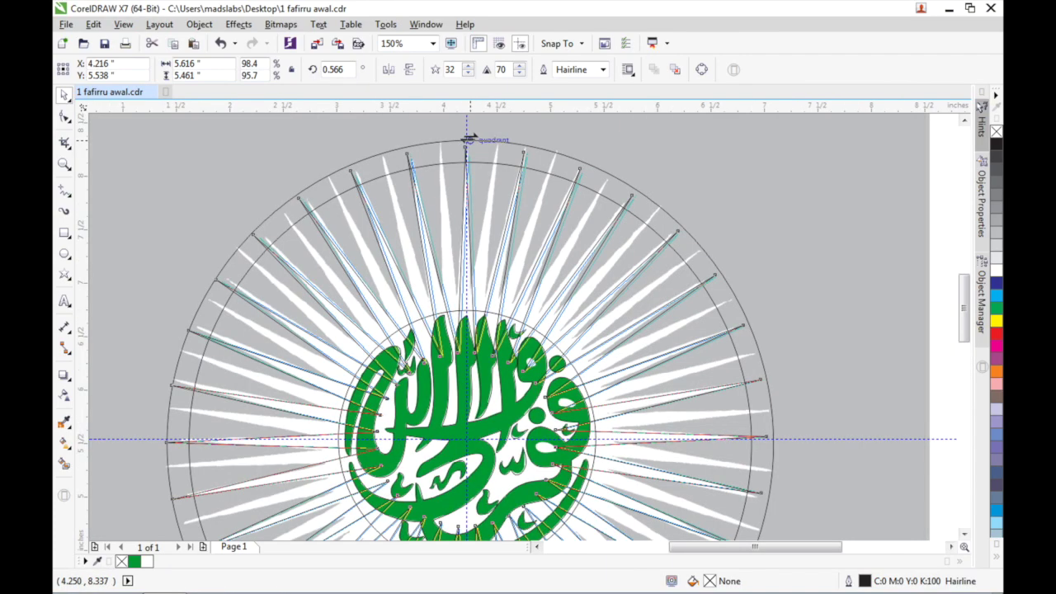
pyautogui.scroll(-2, 697, 256)
pyautogui.click(635, 322)
pyautogui.scroll(2, 396, 410)
pyautogui.scroll(-1, 396, 411)
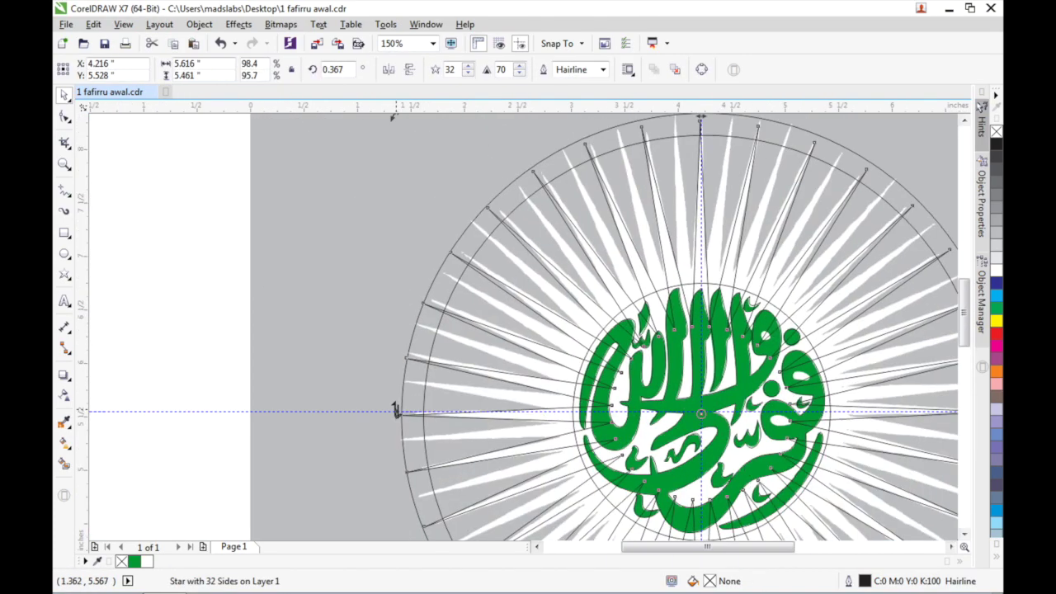
# - Rotate the star to 0.006° so its points line up with the horizontal and vertical guidelines
pyautogui.scroll(3, 396, 410)
pyautogui.moveTo(401, 415); pyautogui.dragTo(398, 422)
pyautogui.scroll(-3, 398, 422)
pyautogui.scroll(4, 572, 186)
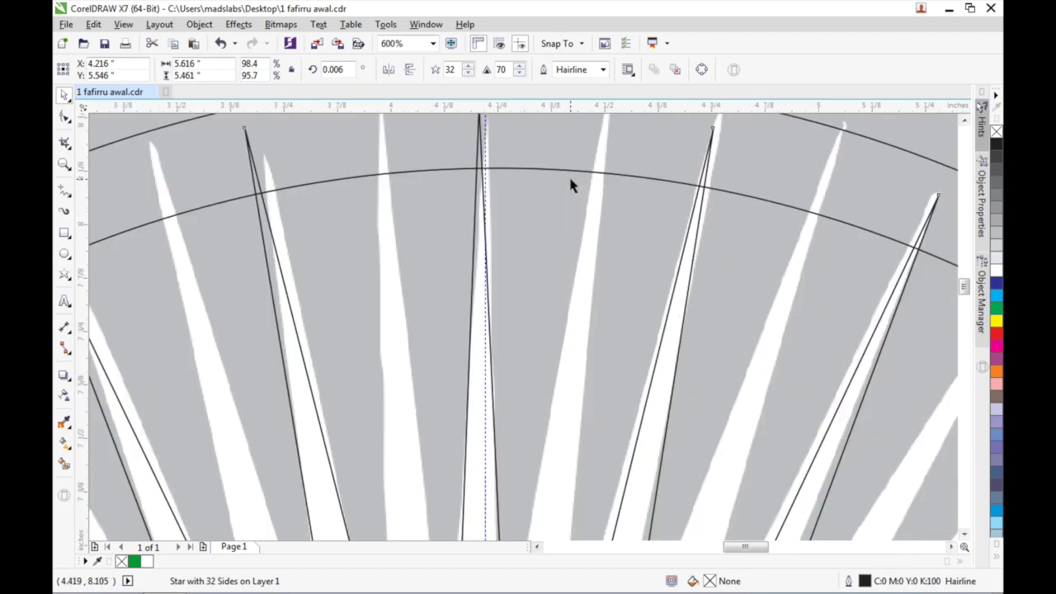
pyautogui.scroll(-6, 572, 186)
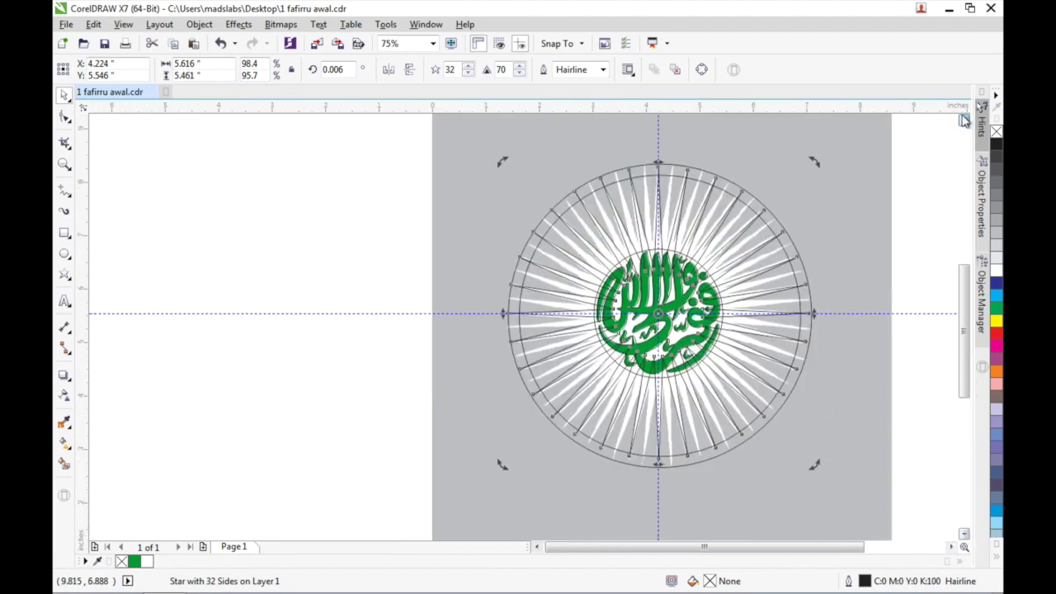
# - Fine-tune the star against the vertical guideline at its lowest point, bringing it to X 4.22 in and 0.013° rotation
pyautogui.press('Escape')
pyautogui.scroll(2, 726, 359)
pyautogui.click(354, 479)
pyautogui.scroll(2, 249, 418)
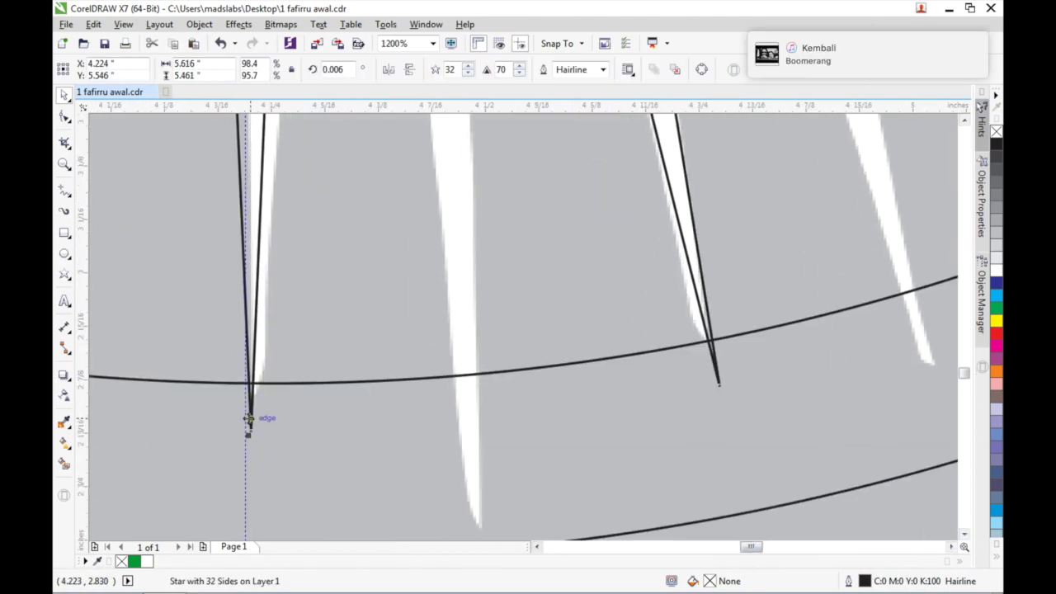
pyautogui.scroll(-6, 500, 384)
pyautogui.scroll(8, 264, 181)
pyautogui.moveTo(264, 182); pyautogui.dragTo(264, 183)
pyautogui.scroll(-10, 265, 183)
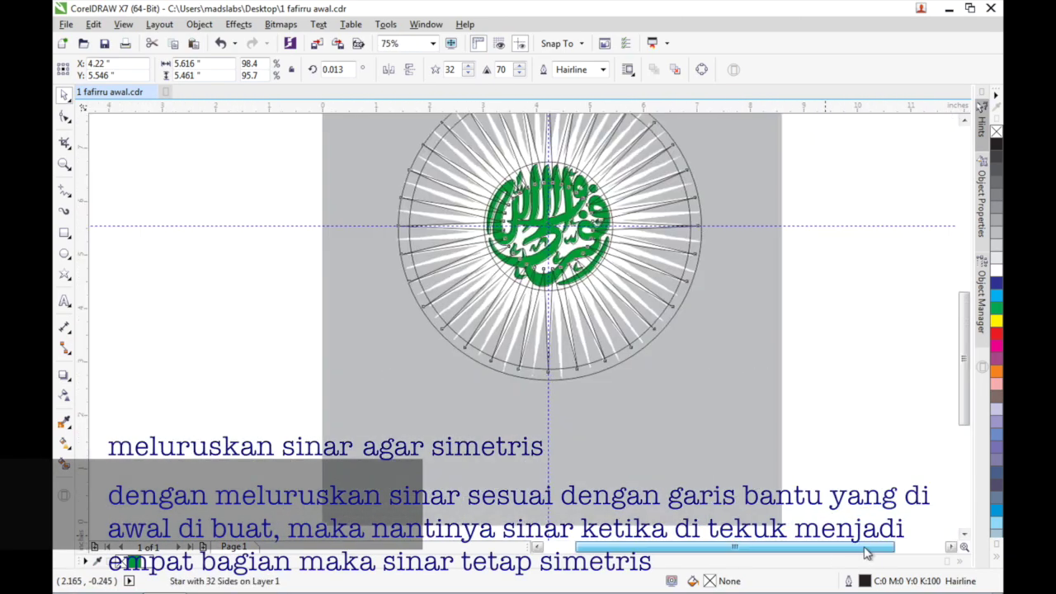
pyautogui.click(964, 120)
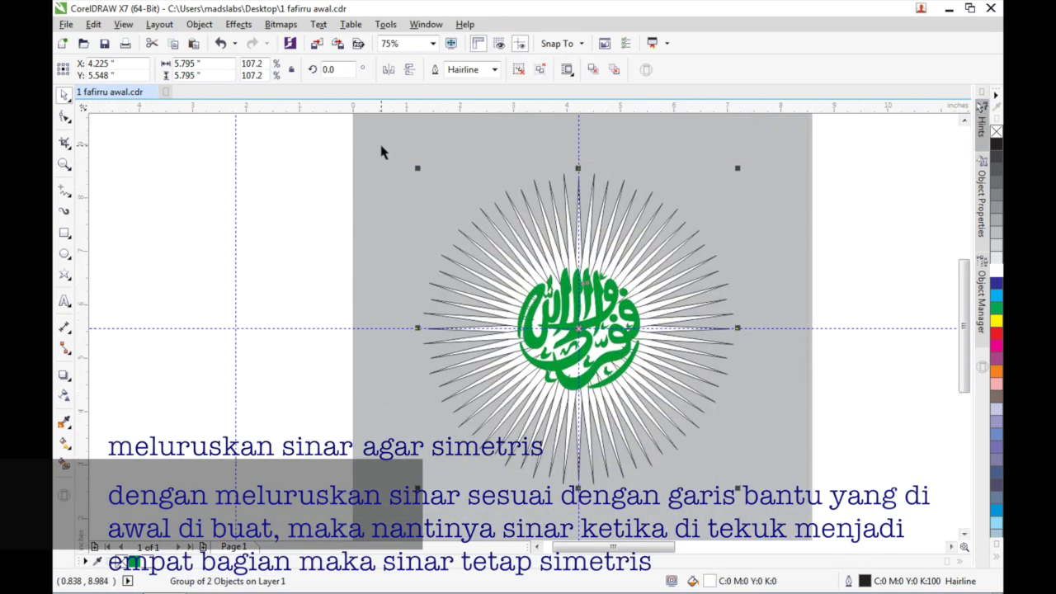
# - Sample white and apply it to the black outlines of the grouped ray stars
pyautogui.scroll(5, 492, 433)
pyautogui.scroll(-5, 440, 371)
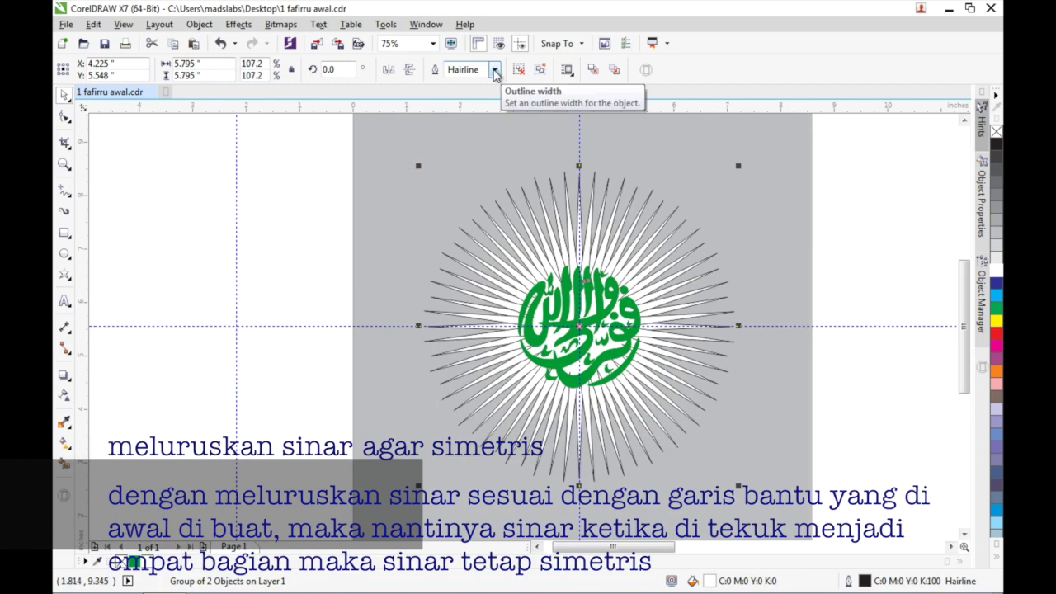
pyautogui.click(65, 422)
pyautogui.click(64, 96)
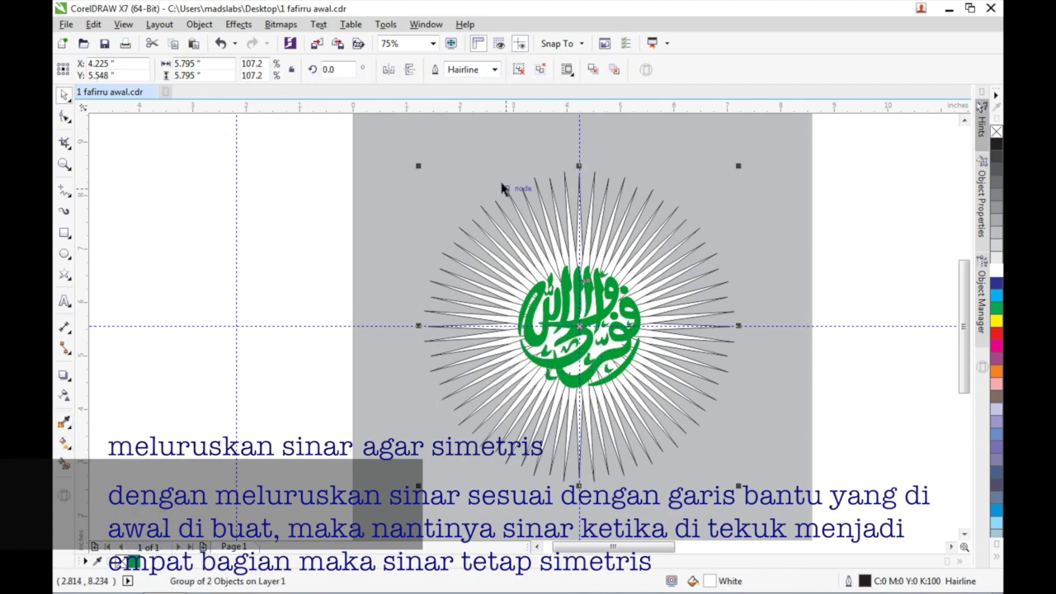
pyautogui.scroll(5, 472, 236)
pyautogui.click(64, 422)
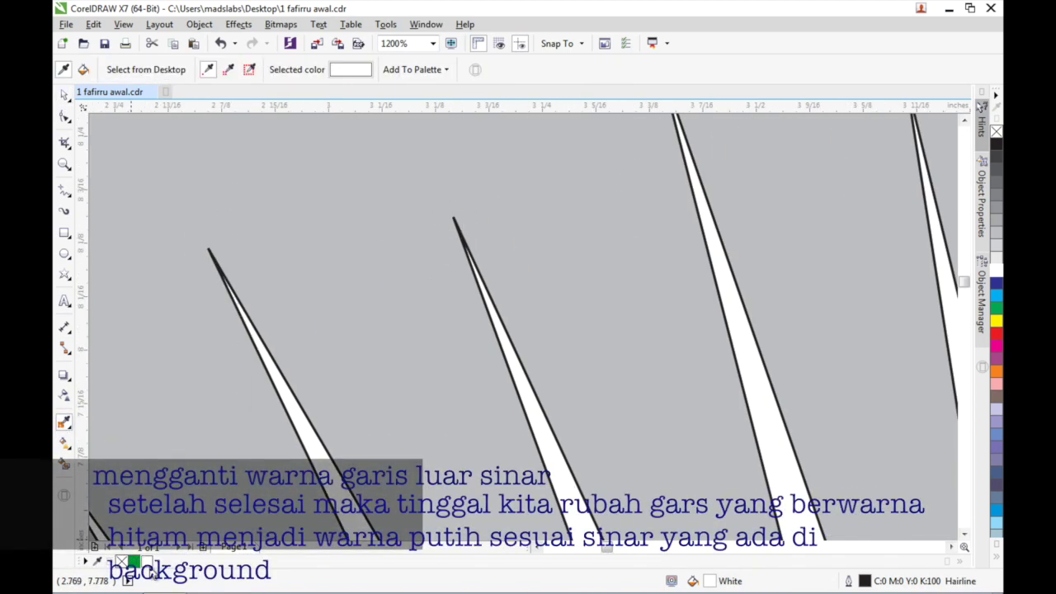
pyautogui.scroll(1, 241, 227)
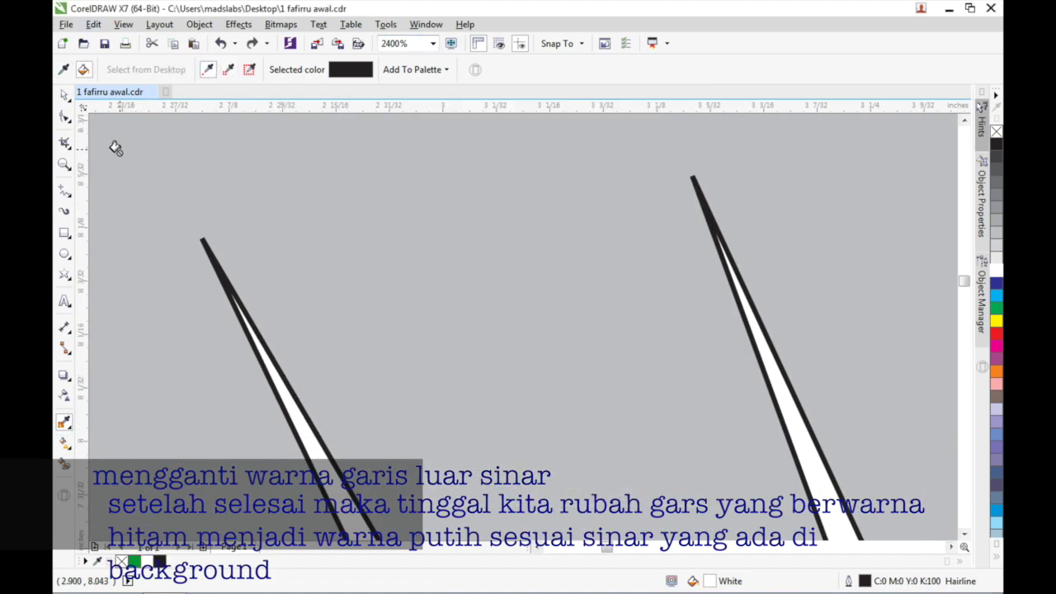
pyautogui.click(242, 307)
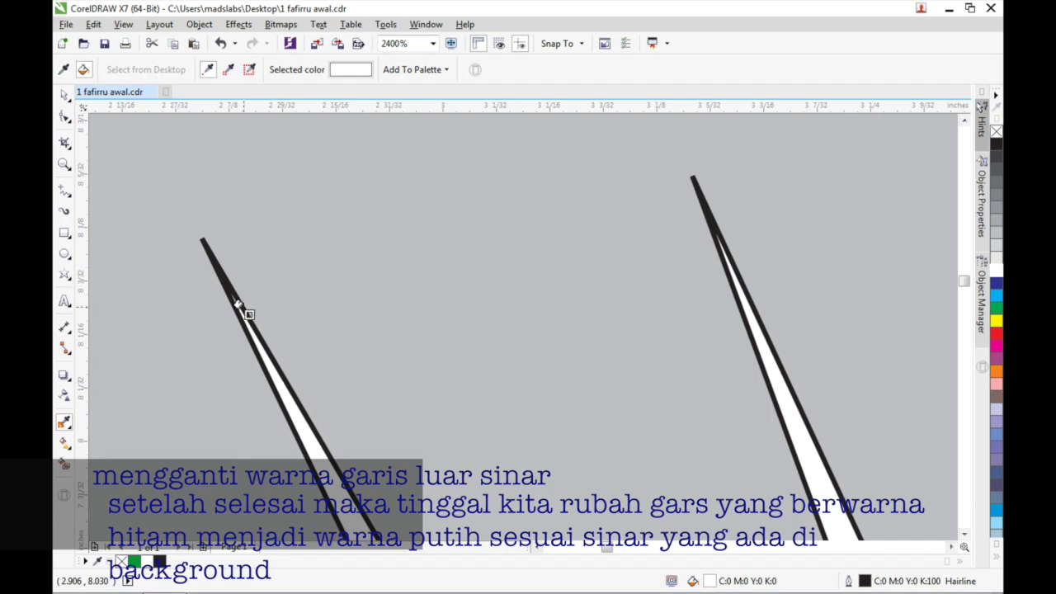
pyautogui.scroll(-5, 507, 288)
pyautogui.press('space')
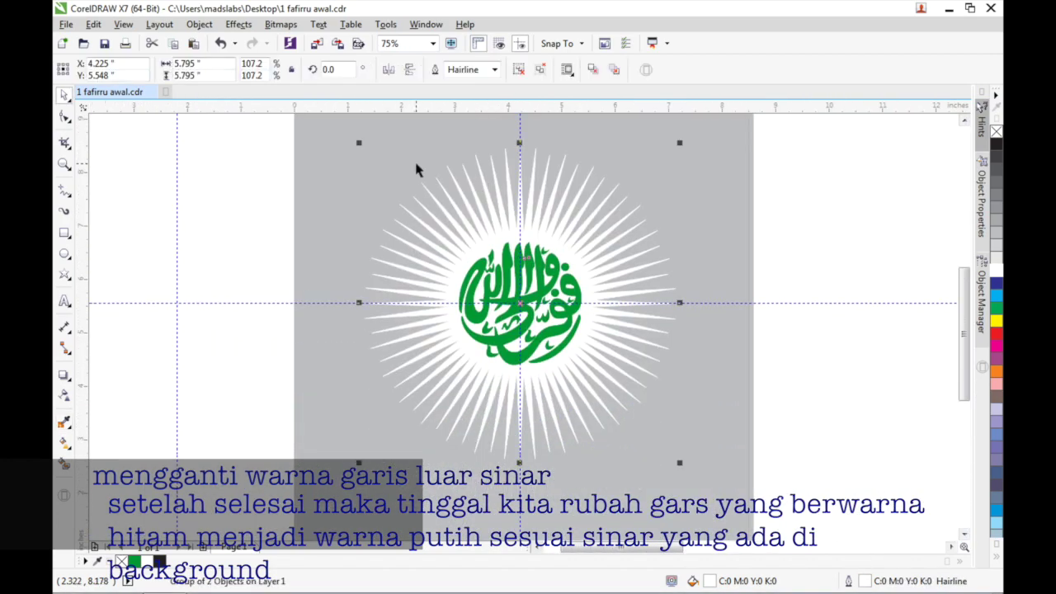
# - Set the outline width of the selected sunburst objects to None, check the emblem's centre, and deselect them
pyautogui.click(672, 69)
pyautogui.click(685, 86)
pyautogui.scroll(3, 578, 191)
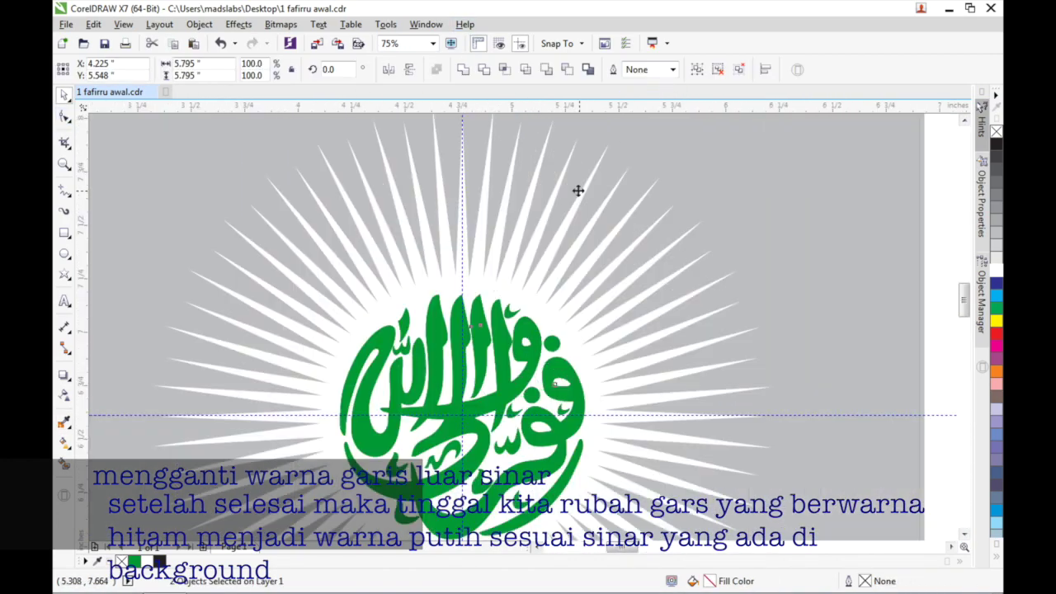
pyautogui.scroll(-2, 616, 201)
pyautogui.scroll(8, 592, 207)
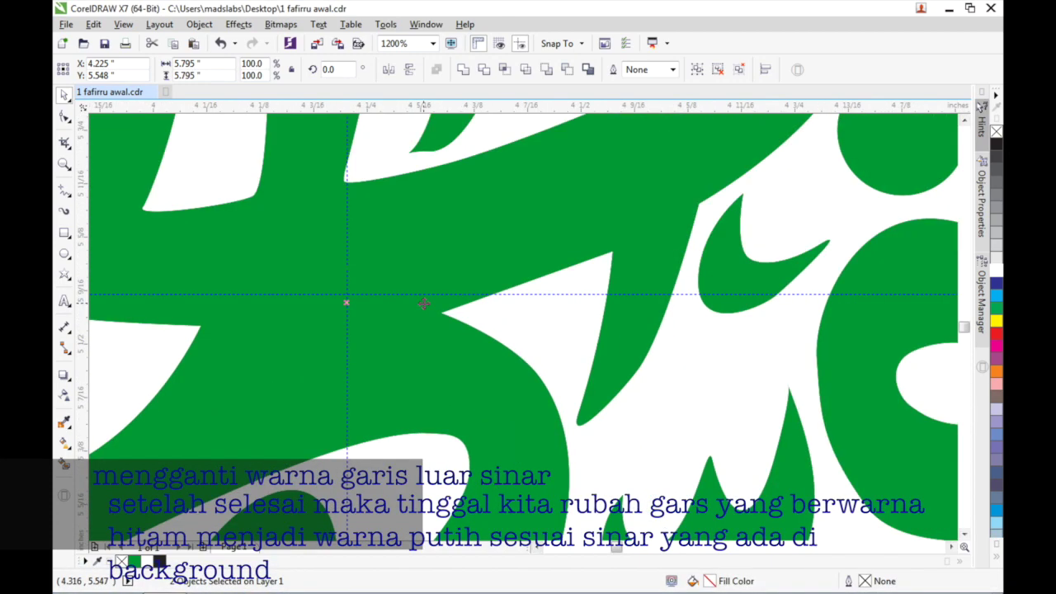
pyautogui.scroll(-8, 423, 304)
pyautogui.click(731, 226)
pyautogui.scroll(-2, 731, 226)
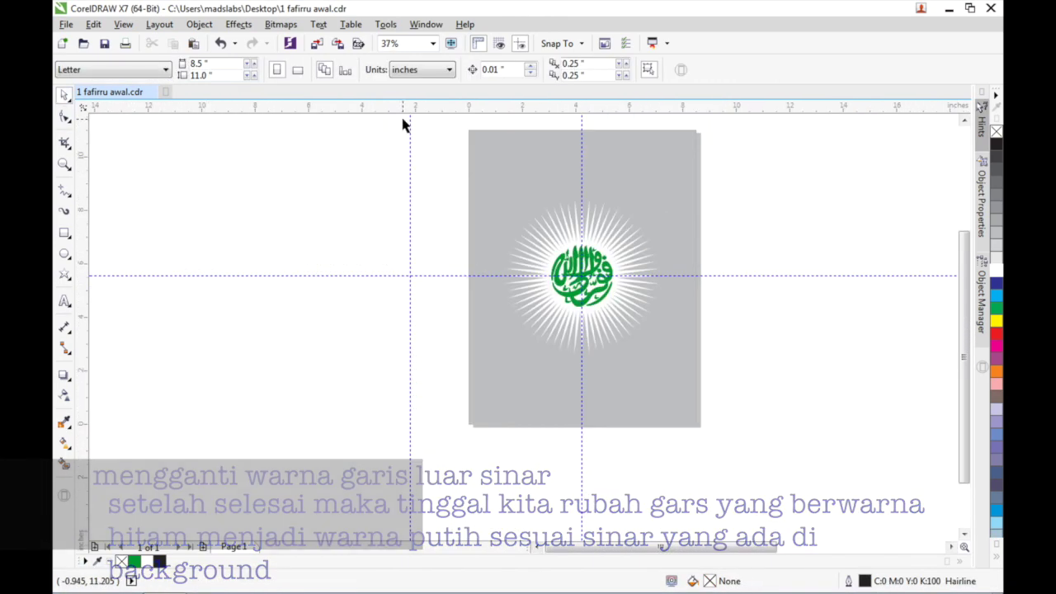
# - Change the page background from grey to the same green as the calligraphy
pyautogui.click(159, 24)
pyautogui.click(199, 203)
pyautogui.click(536, 245)
pyautogui.click(717, 245)
pyautogui.click(710, 310)
pyautogui.click(750, 559)
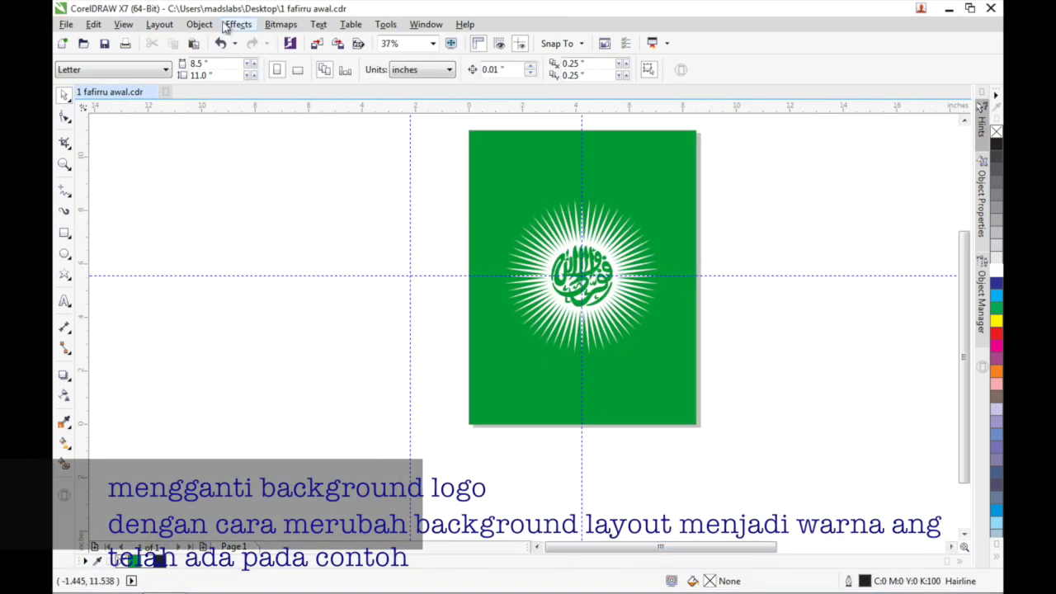
# - Set the page width to 11 in so the page is an 11 by 11 in square
pyautogui.click(159, 24)
pyautogui.click(215, 144)
pyautogui.press('Return')
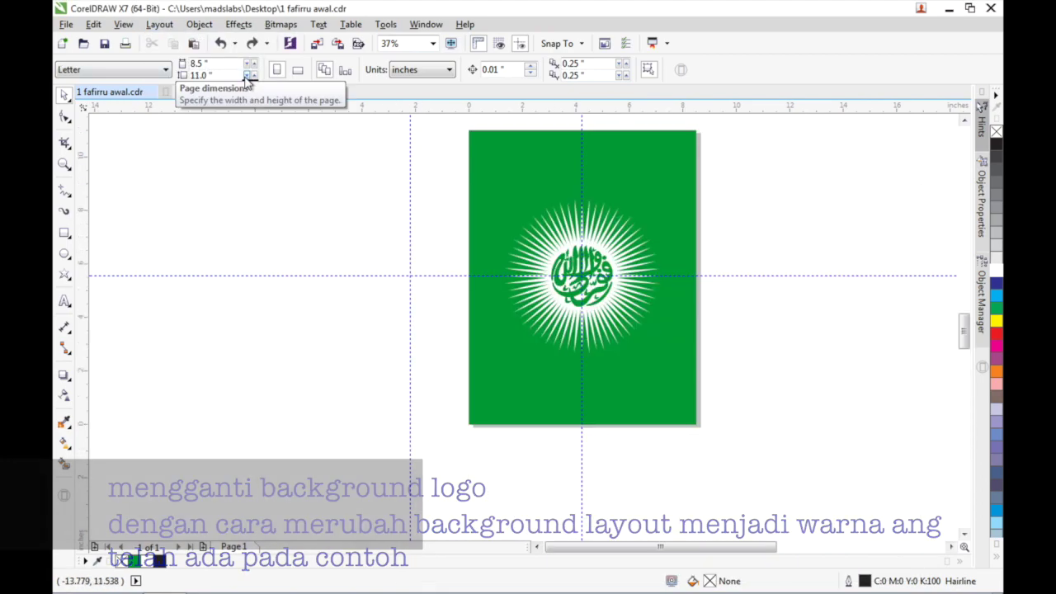
pyautogui.scroll(5, 198, 63)
pyautogui.scroll(5, 198, 64)
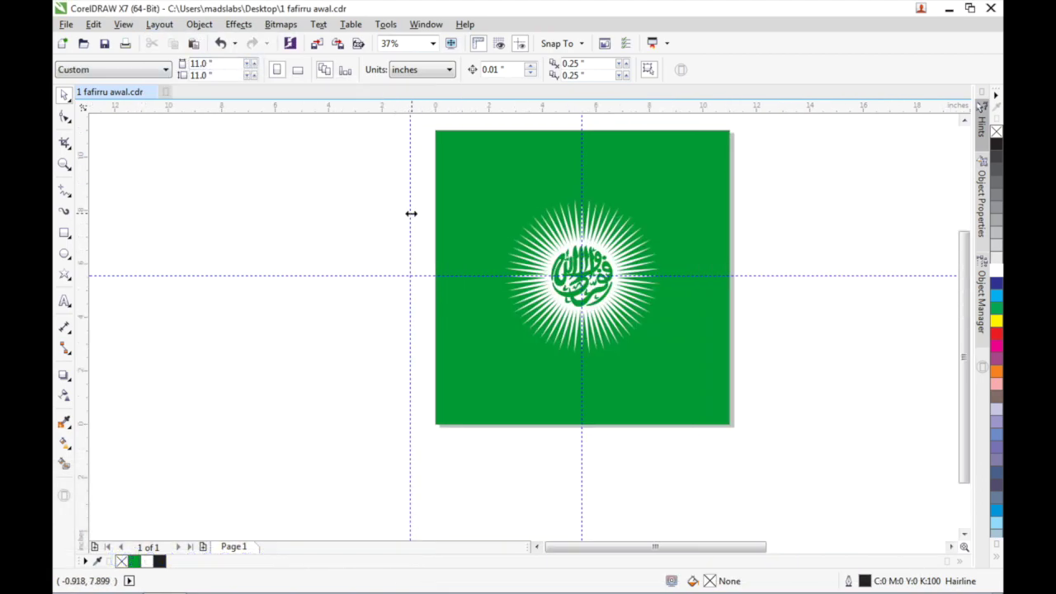
# - Remove the spare vertical guideline beside the page and enlarge the whole emblem about its centre
pyautogui.click(582, 277)
pyautogui.rightClick(615, 306)
pyautogui.moveTo(663, 358); pyautogui.dragTo(624, 302)
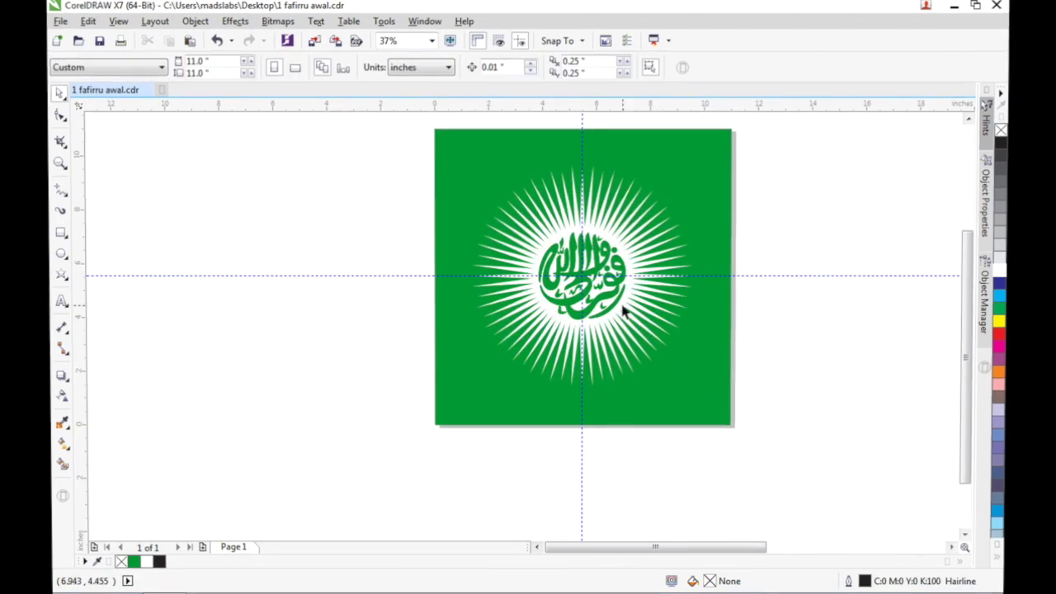